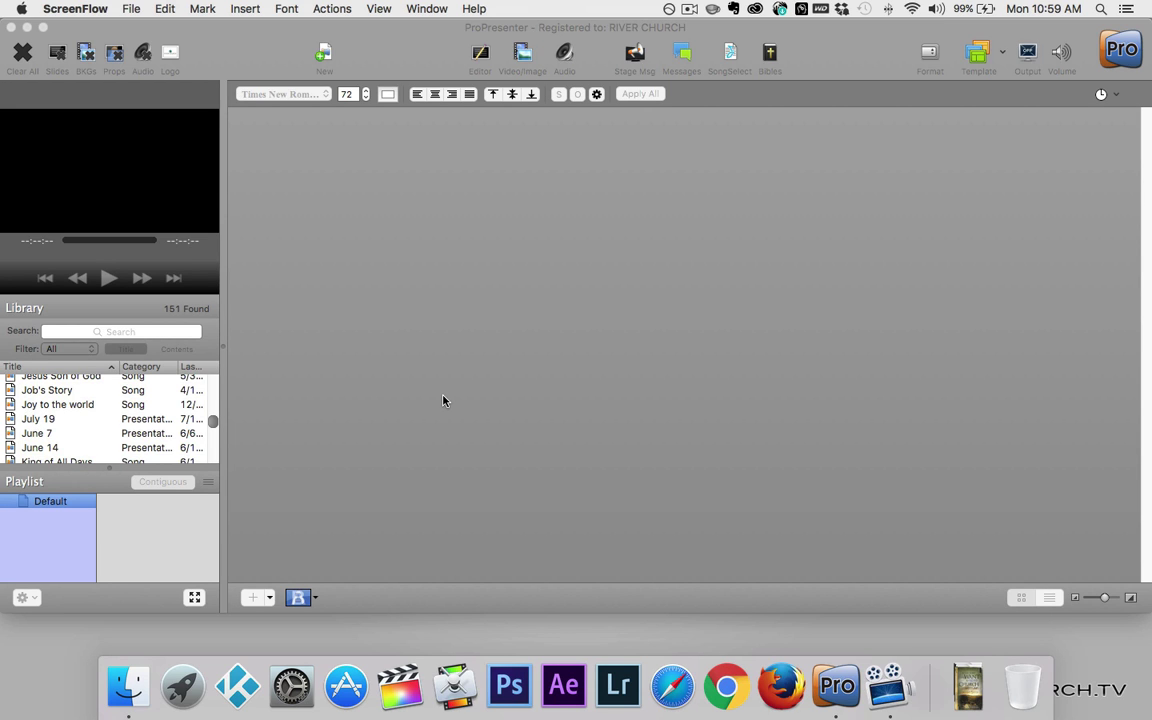
Create a new playlist named "July 19"
left_click(46, 542)
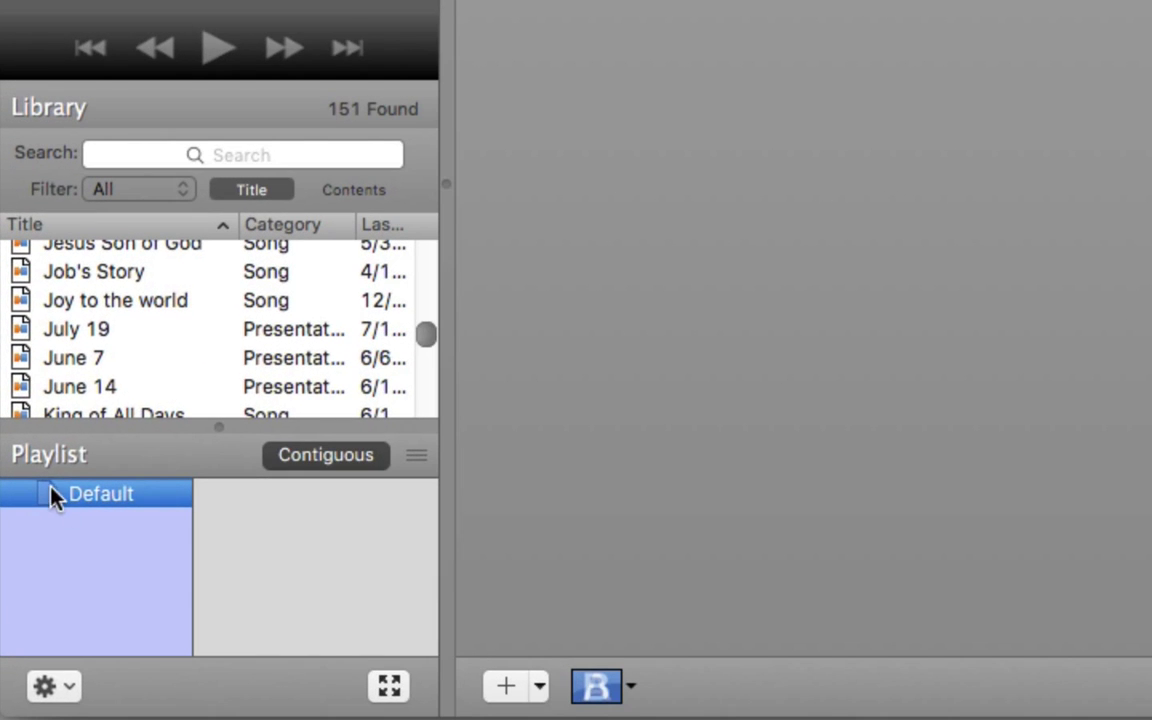
left_click(66, 688)
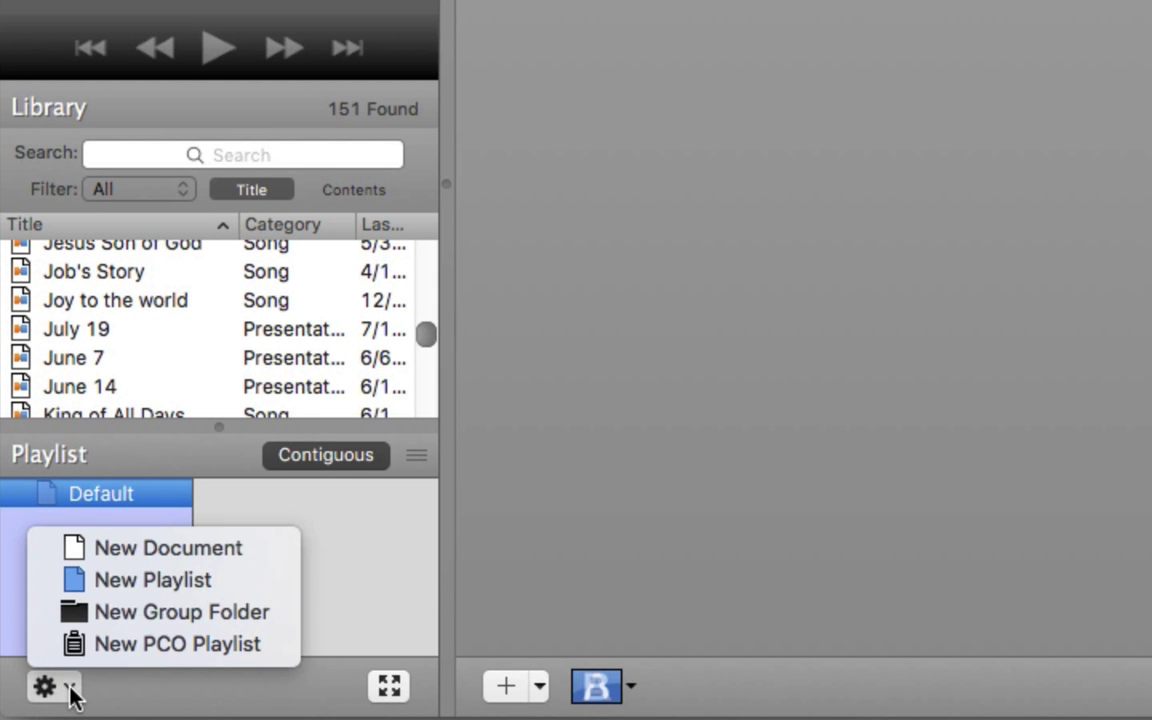
left_click(107, 588)
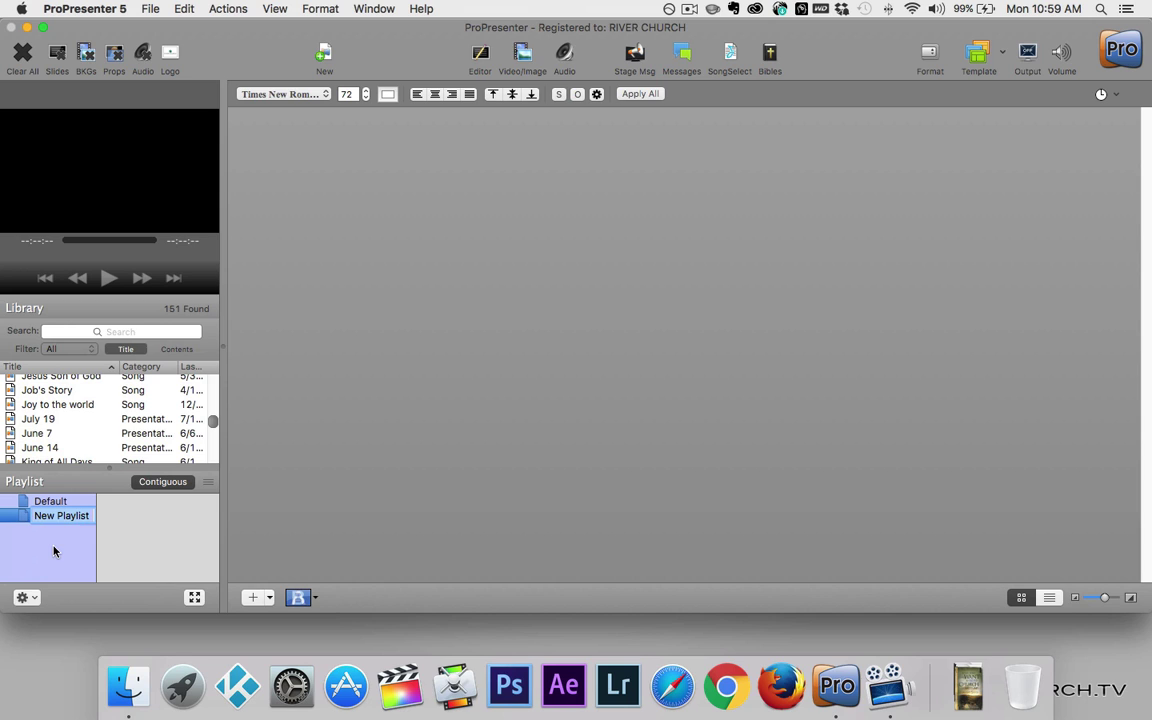
type("July 19")
key("Return")
key("Return")
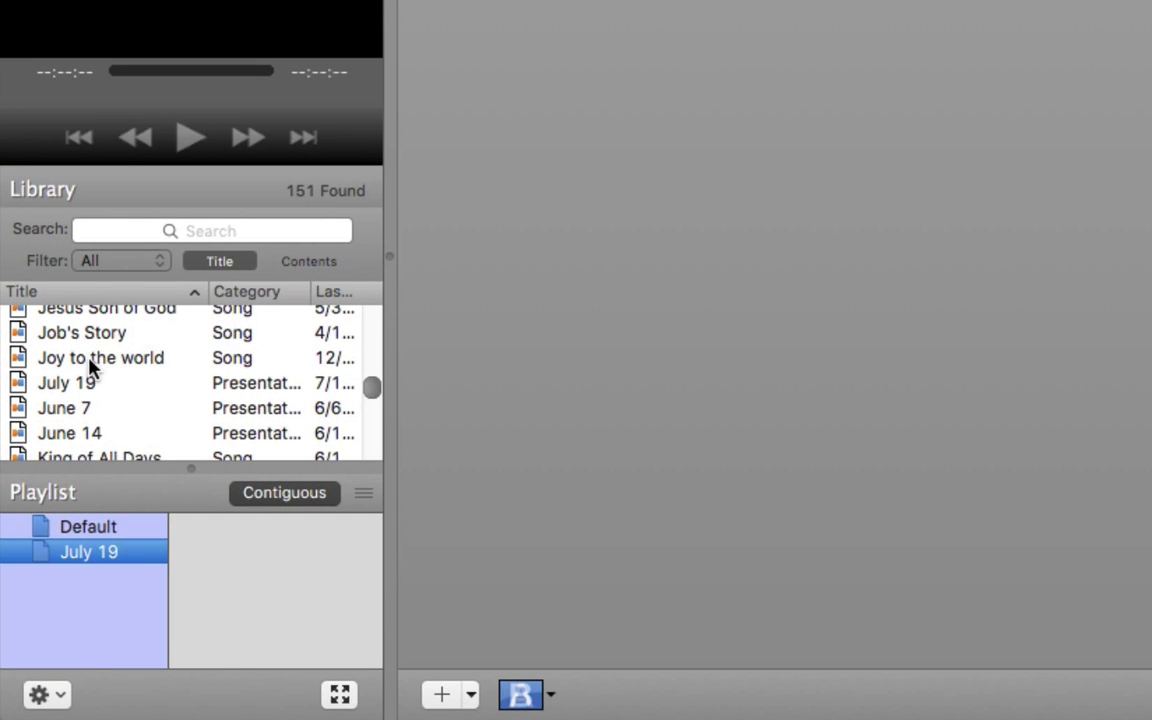
Find the song "Like a Lion" in the library and add it to the July 19 playlist
scroll(51, 411, "down", 1)
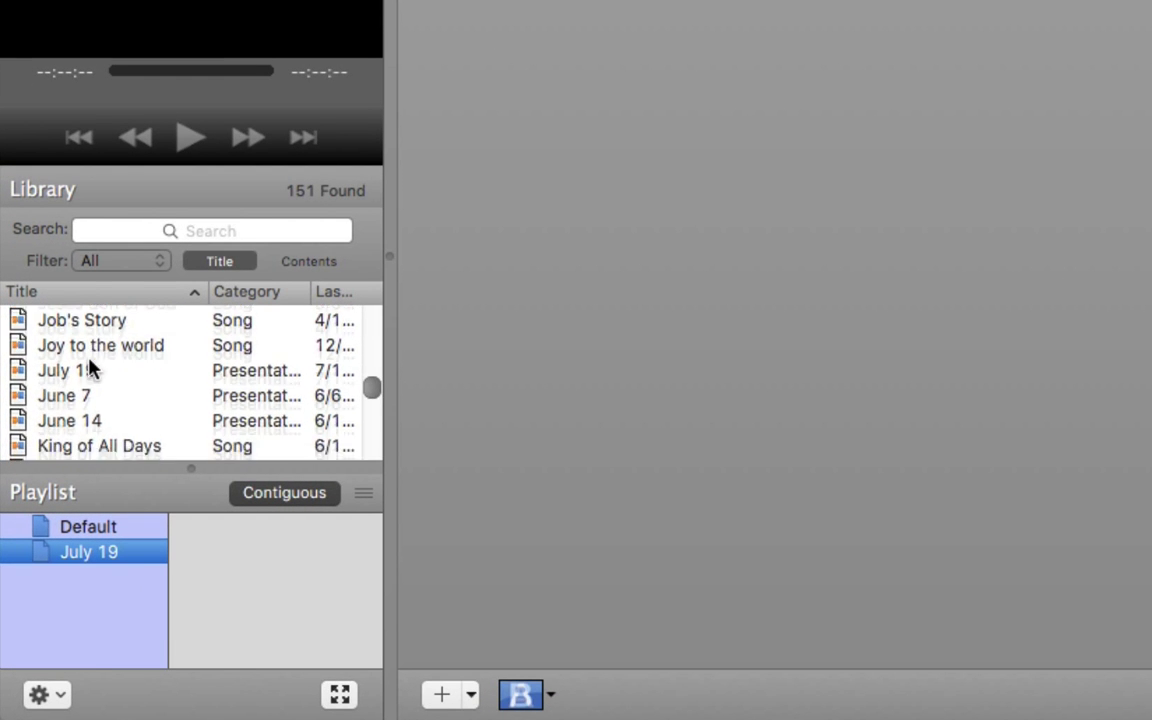
scroll(89, 368, "down", 8)
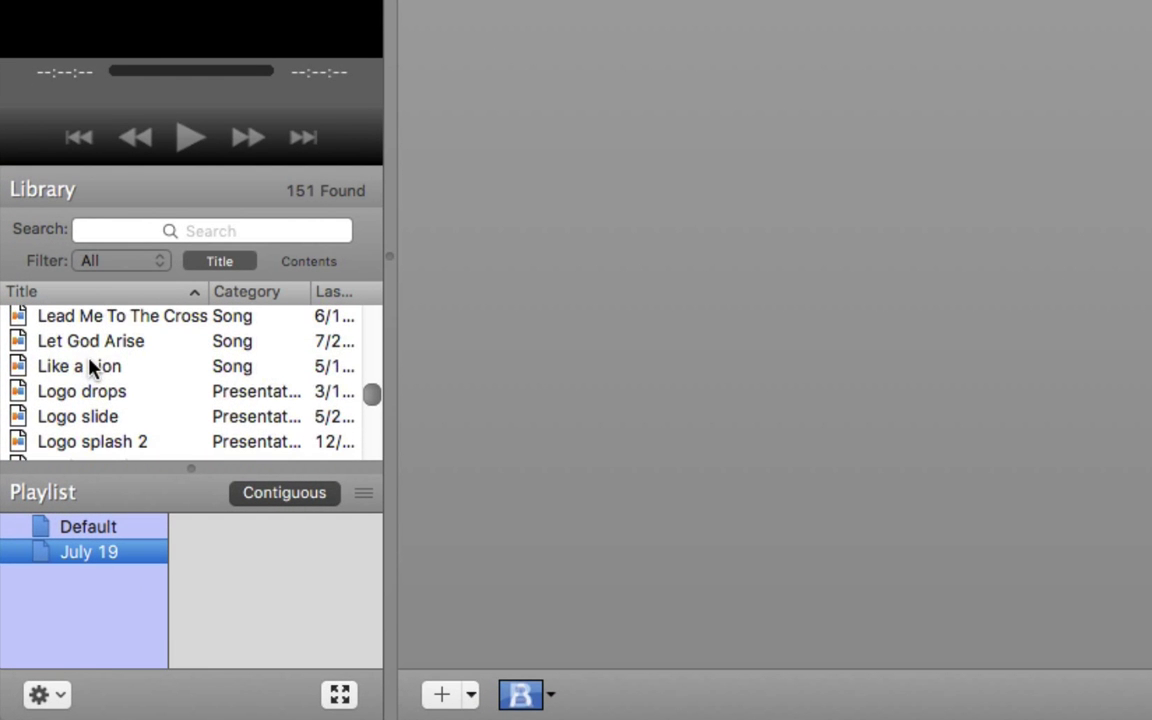
left_click(55, 370)
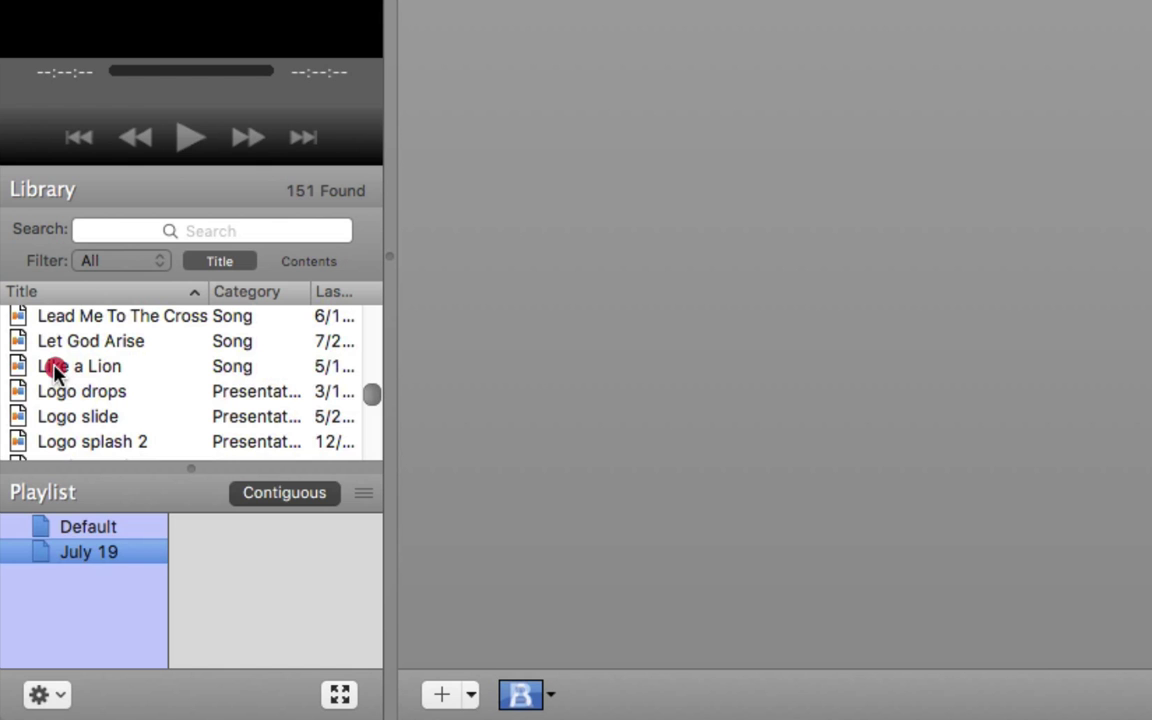
left_click_drag(55, 370, 249, 550)
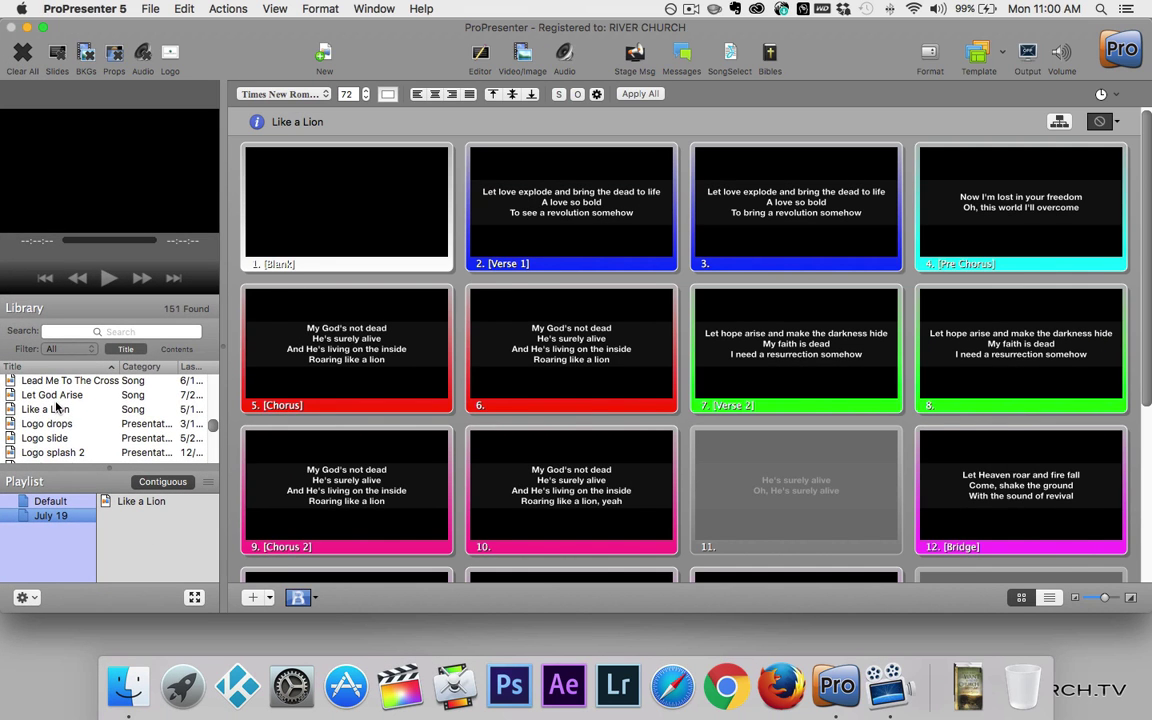
Find the song "Mystery" in the library and add it to the playlist below "Like a Lion"
scroll(57, 407, "down", 10)
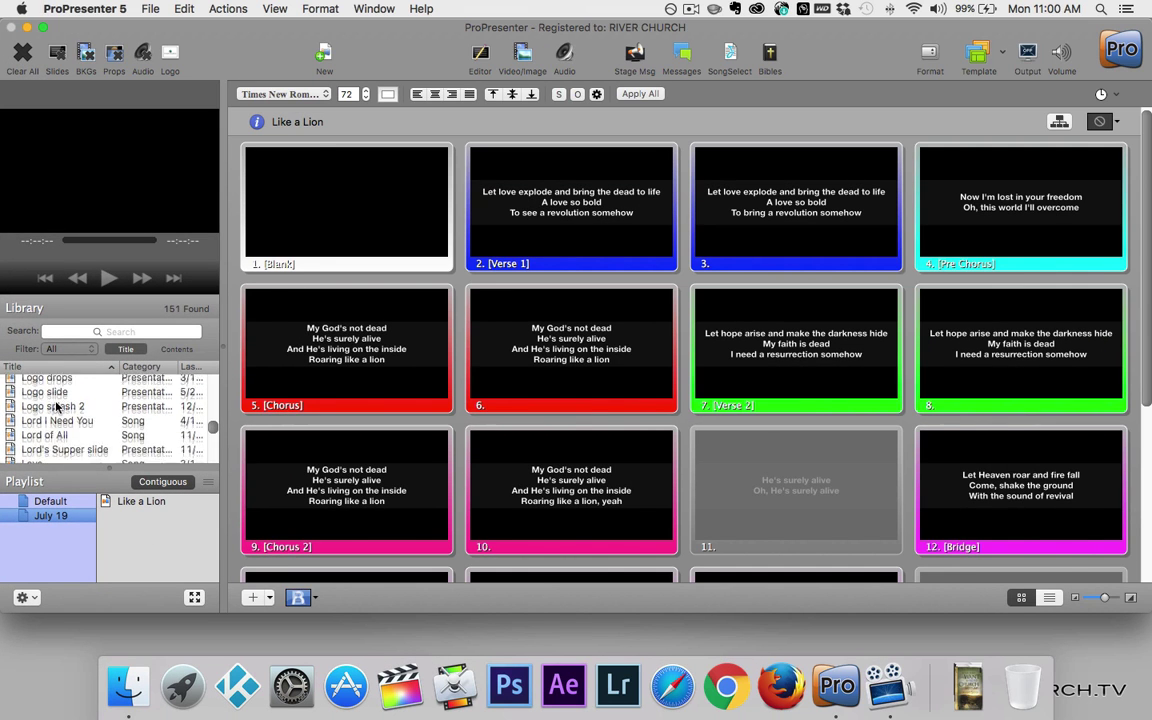
scroll(50, 420, "down", 5)
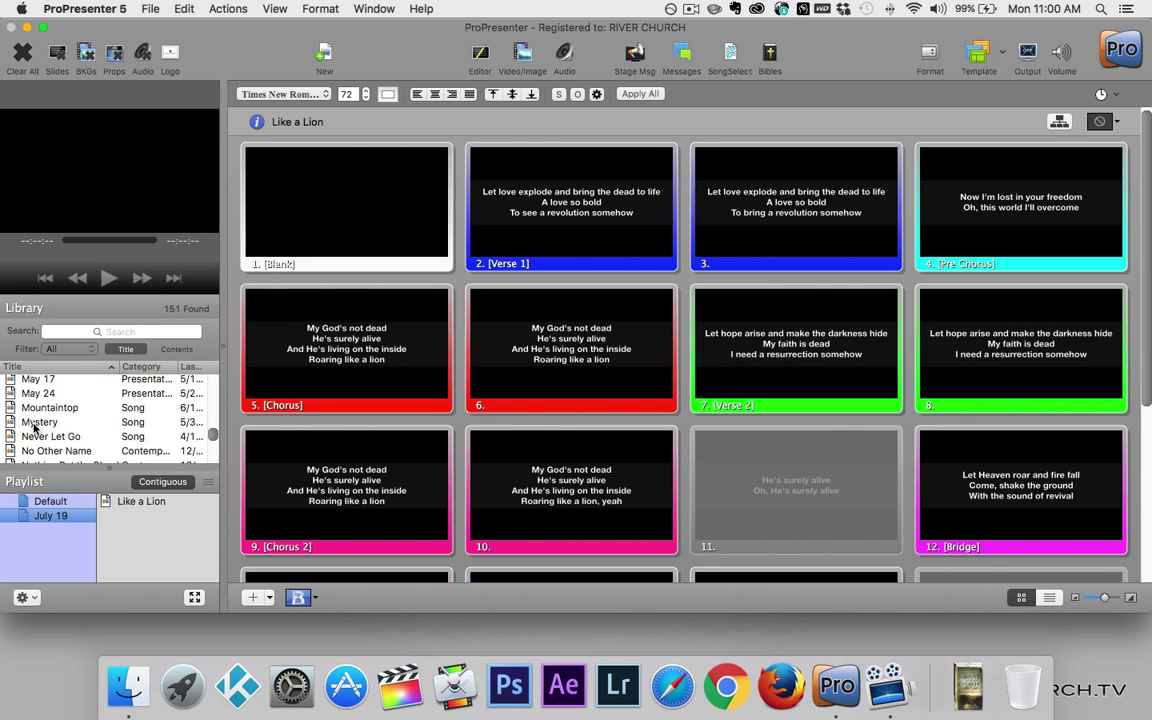
left_click(33, 424)
left_click_drag(33, 424, 140, 530)
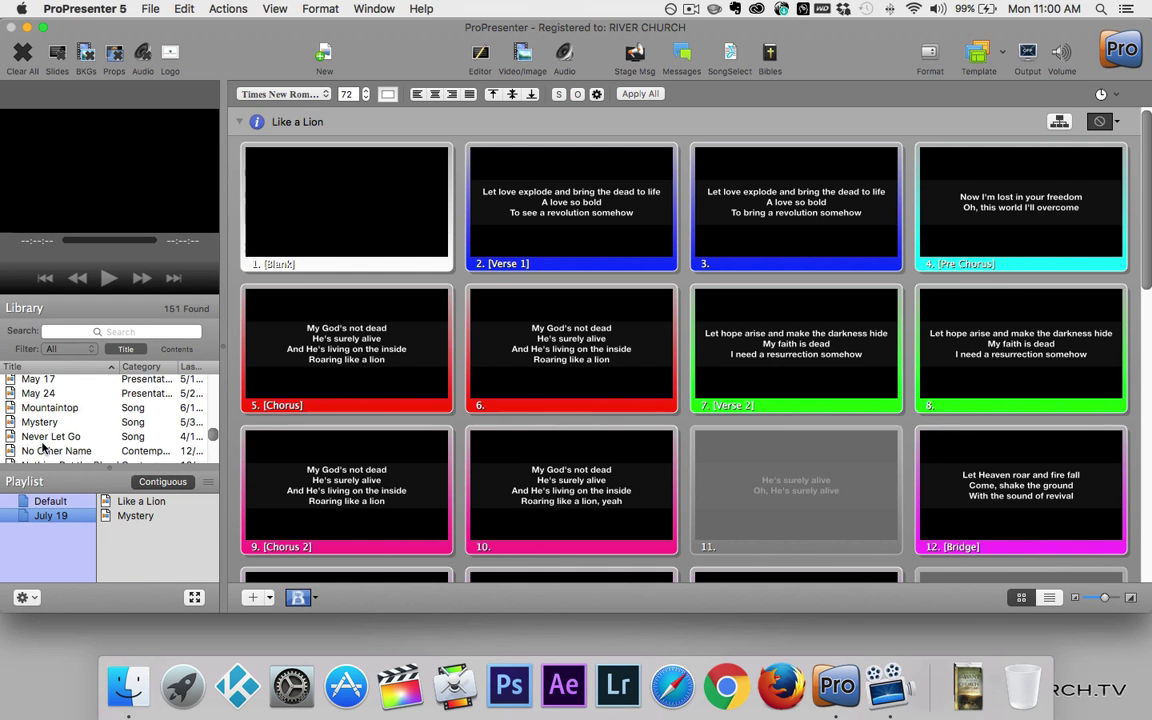
Find the song "Sacred Invitation" in the library and add it to the playlist below "Mystery"
scroll(43, 450, "down", 5)
scroll(43, 450, "down", 5)
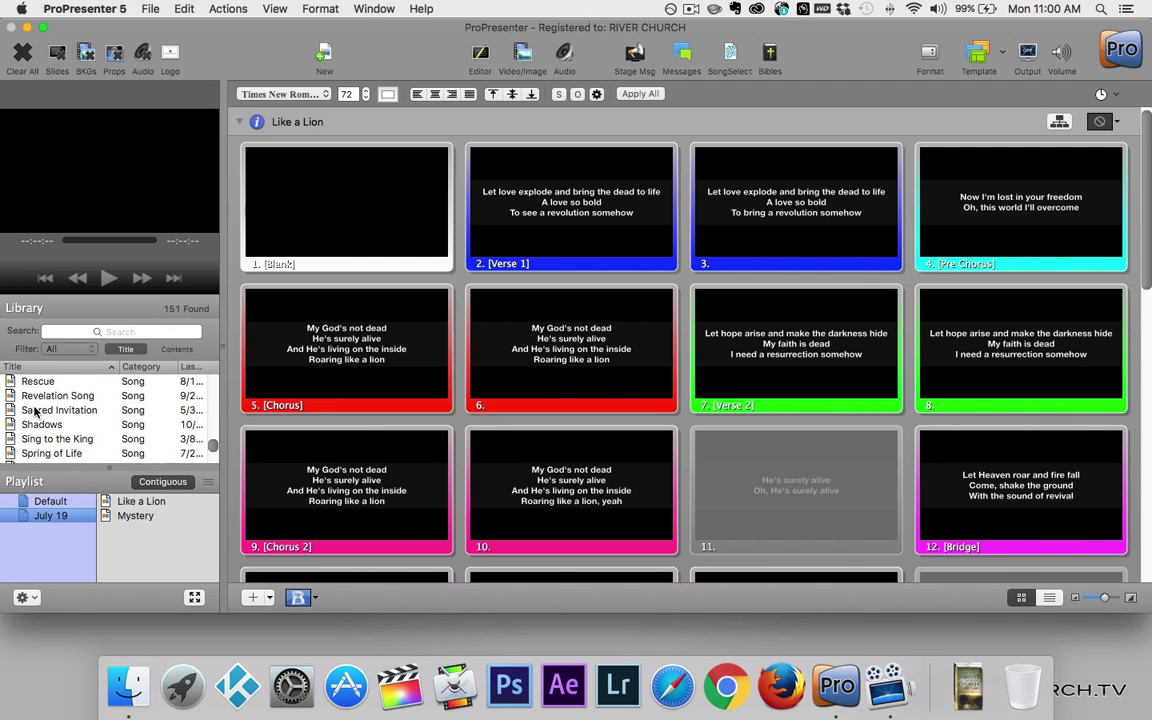
left_click(33, 410)
left_click_drag(33, 410, 136, 543)
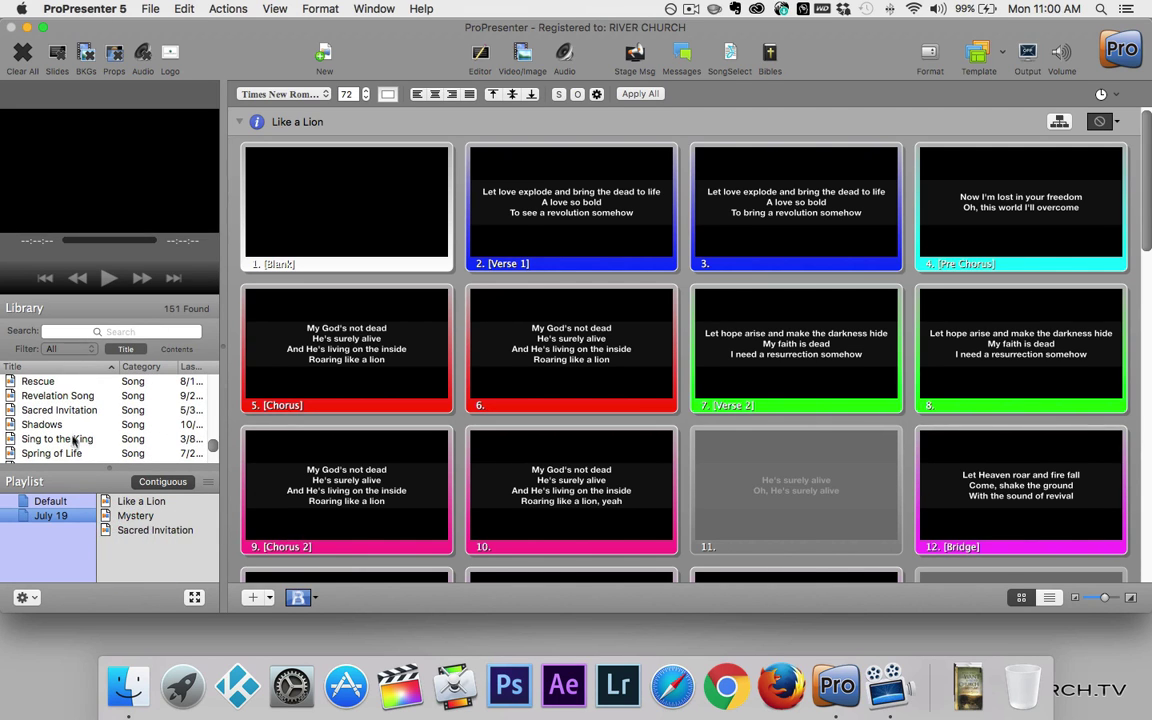
Find the "July 19" presentation in the library and add it at the end of the playlist
scroll(65, 415, "up", 3)
scroll(60, 416, "up", 6)
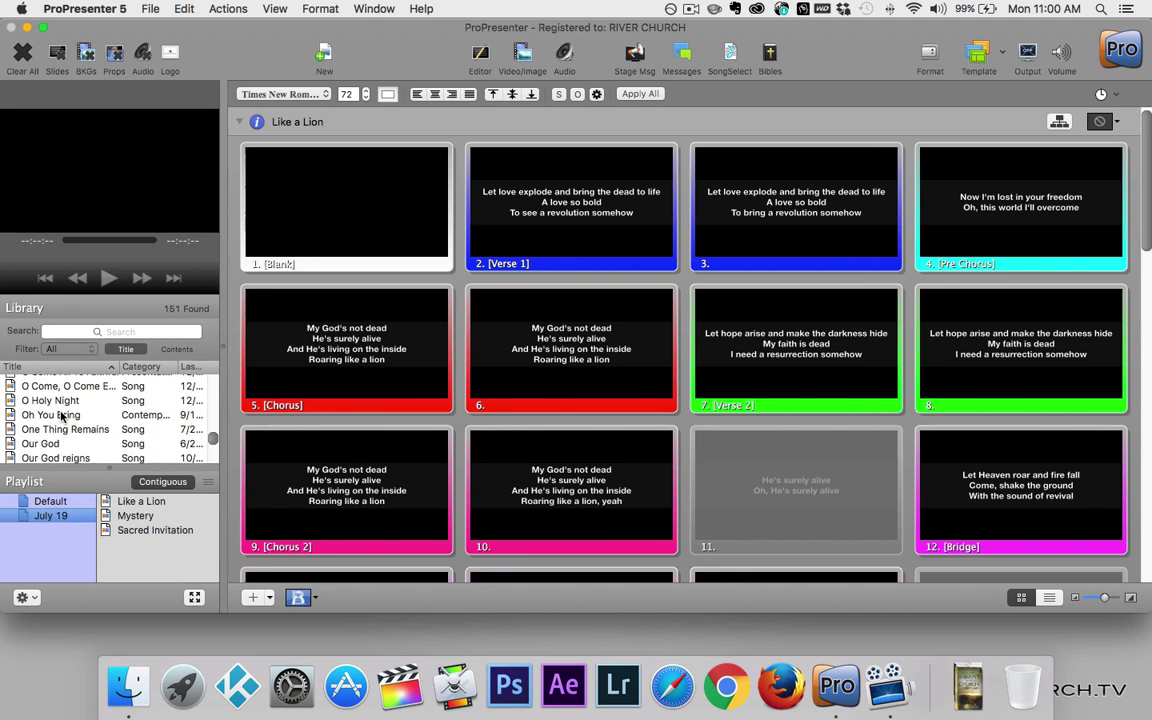
scroll(60, 416, "up", 6)
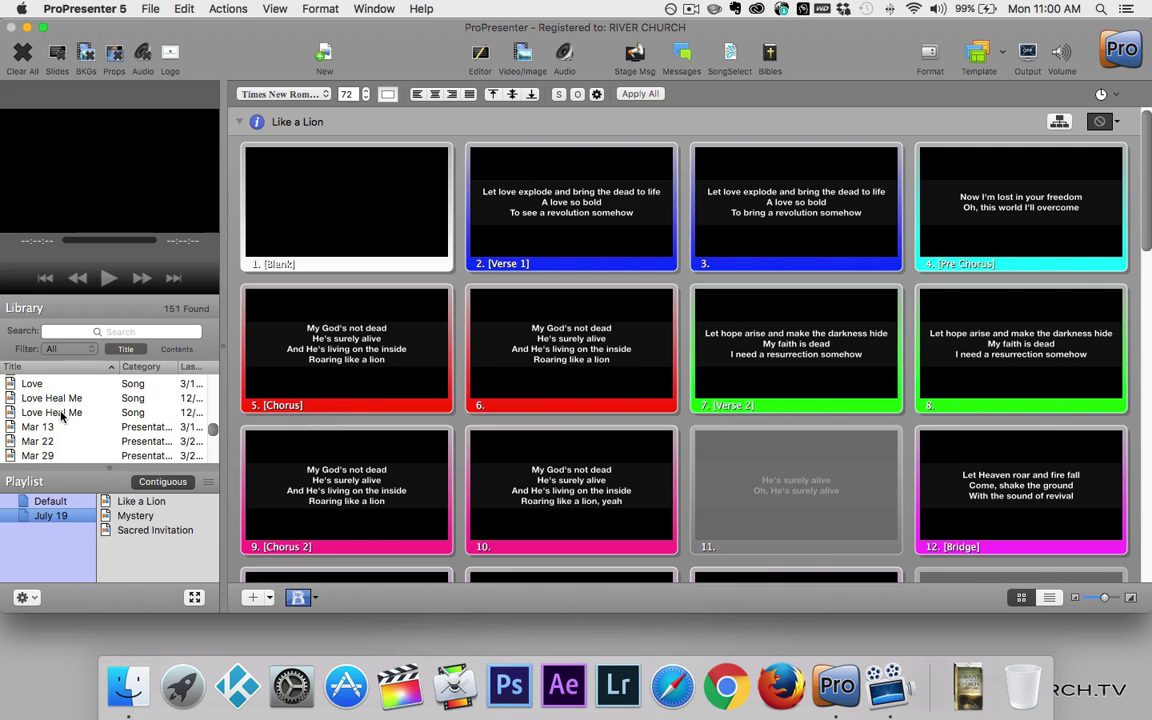
scroll(60, 416, "up", 6)
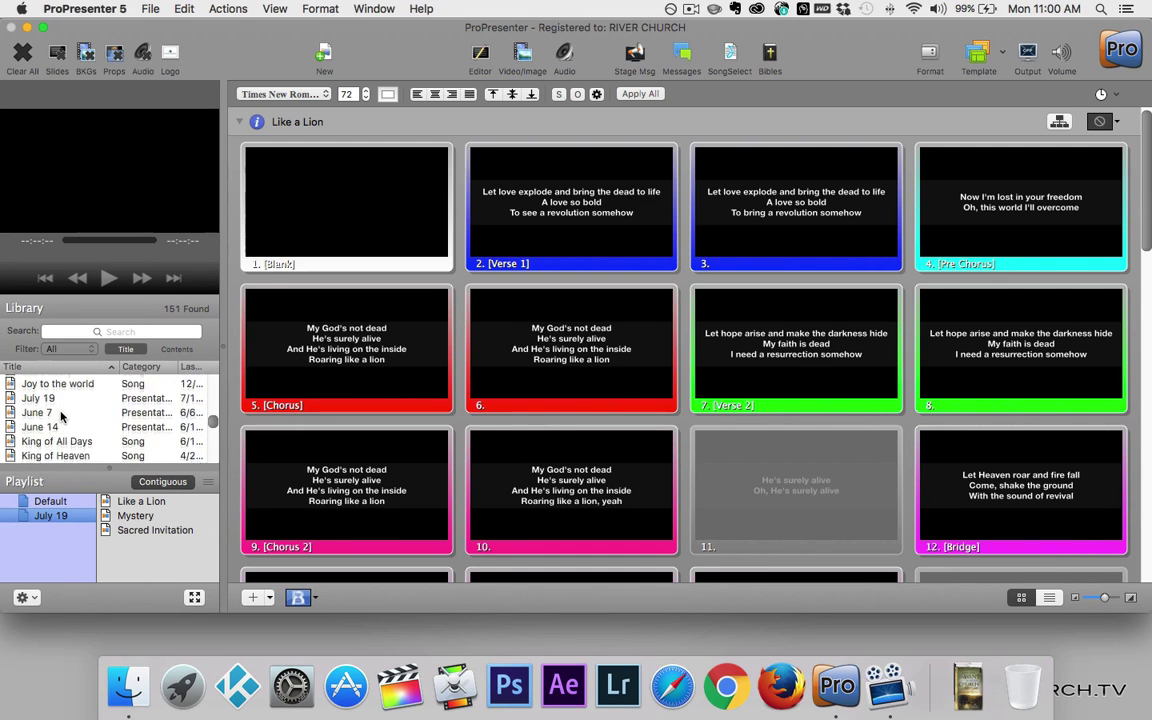
scroll(60, 416, "up", 1)
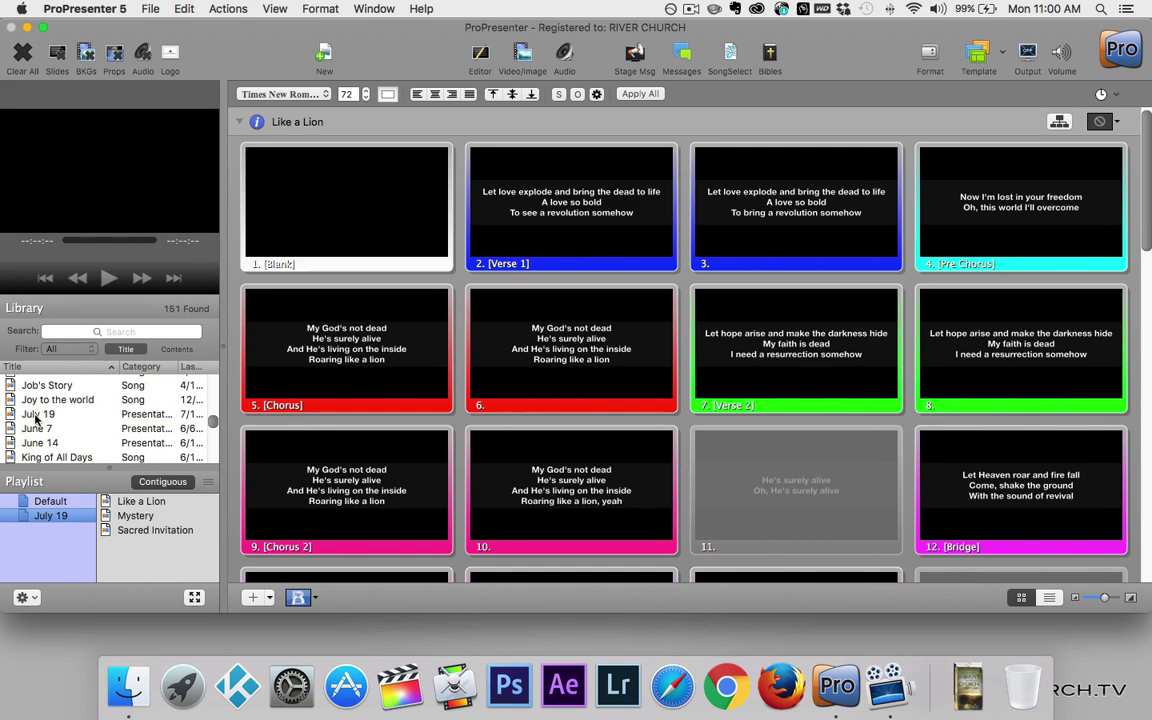
left_click(35, 417)
left_click_drag(35, 417, 141, 560)
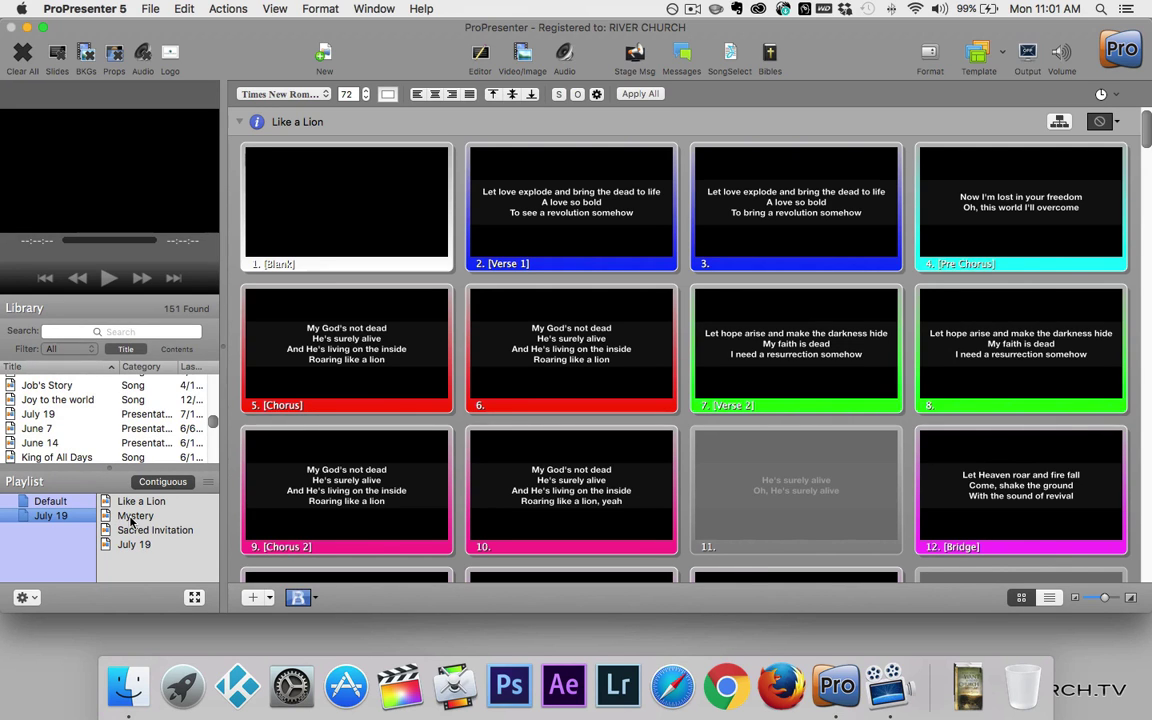
Reorder the playlist by moving "Mystery" above "Like a Lion"
left_click(174, 555)
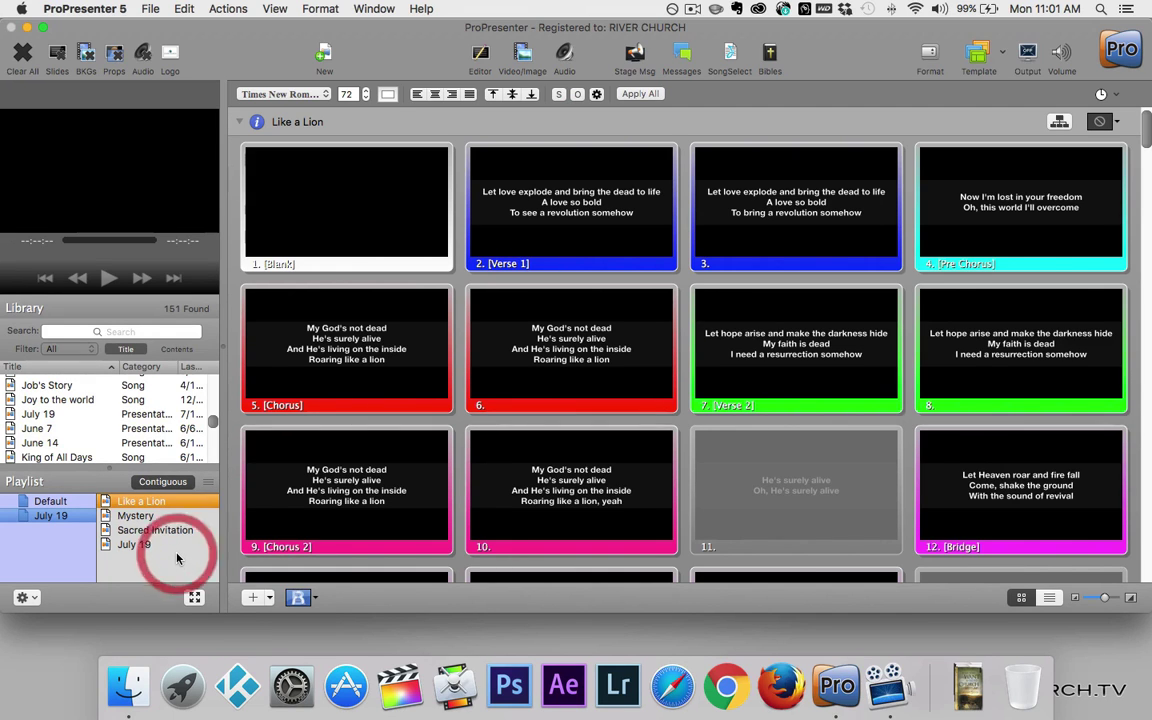
left_click(129, 518)
left_click_drag(129, 518, 131, 503)
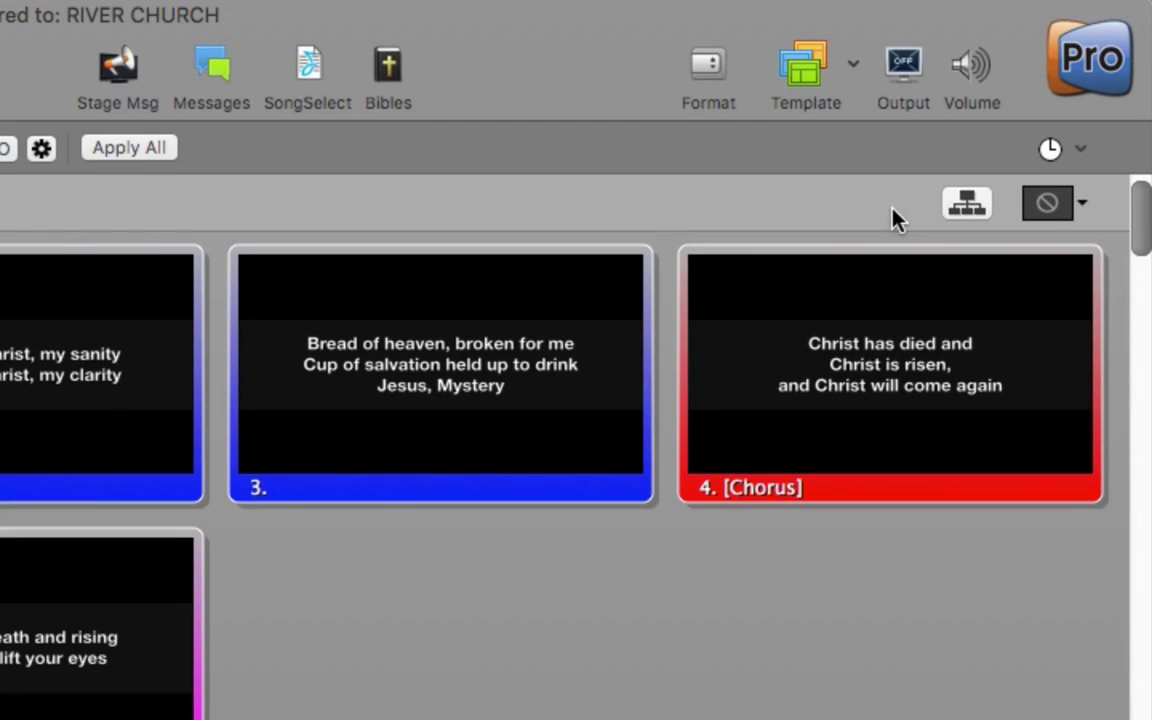
Show the arrangement controls for the song "Mystery" and add a new arrangement named "Normal 2"
left_click(966, 205)
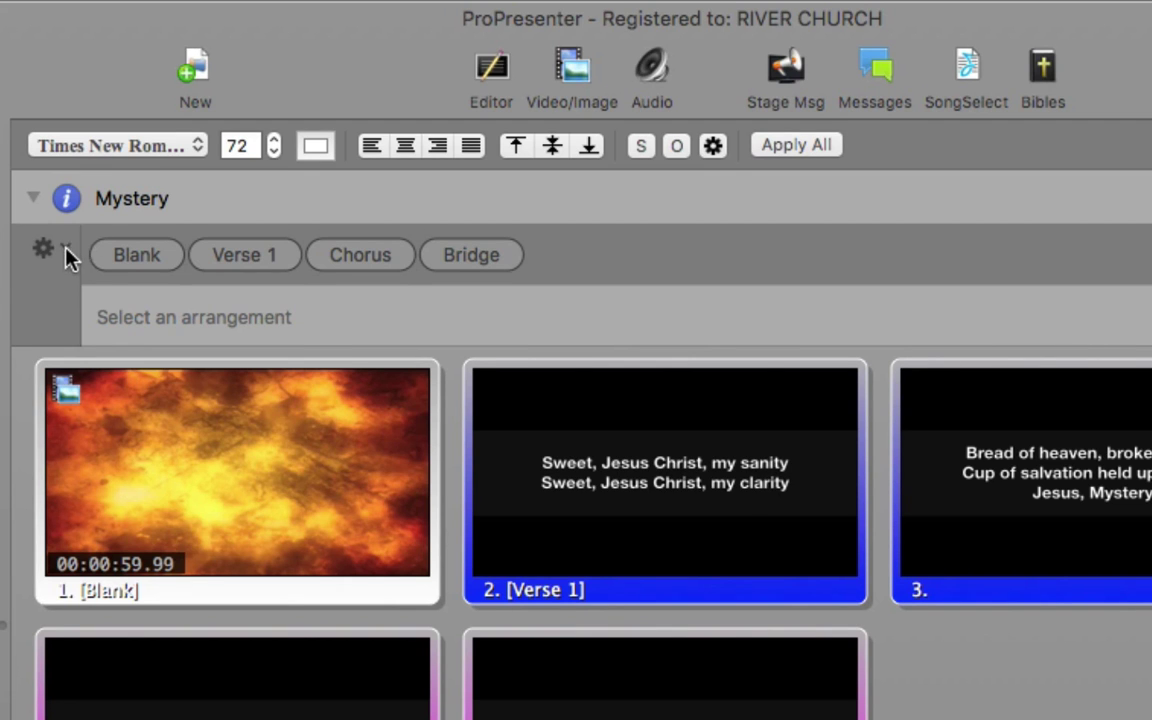
left_click(64, 250)
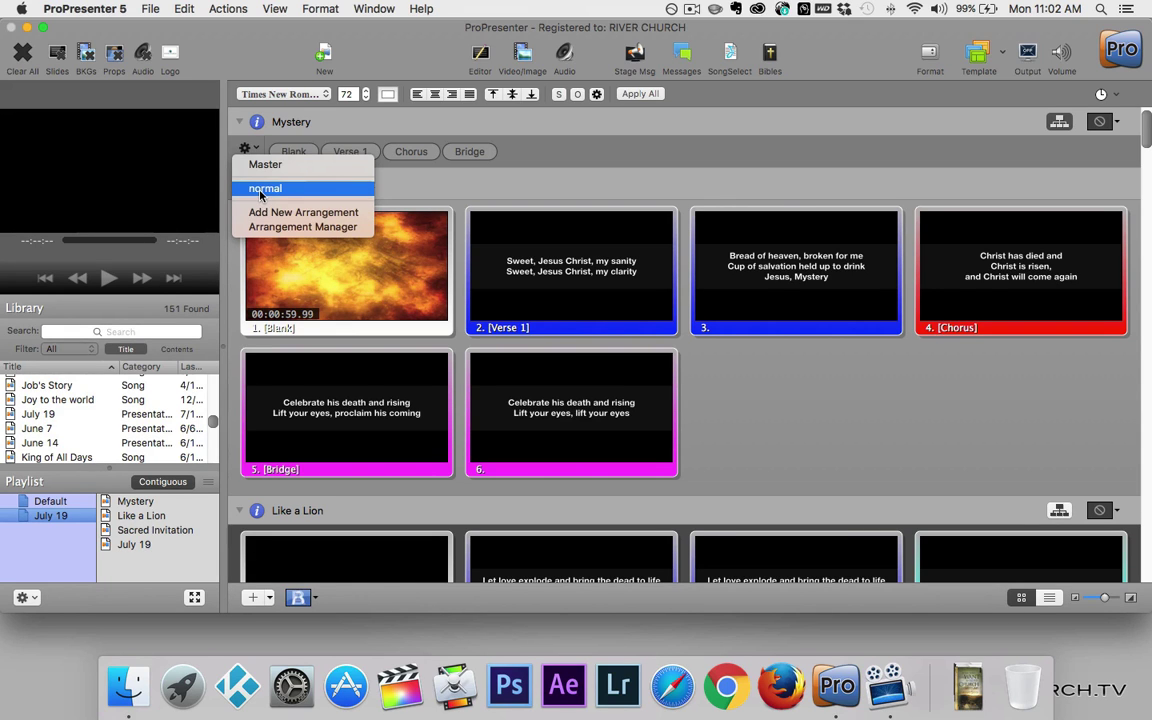
left_click(255, 212)
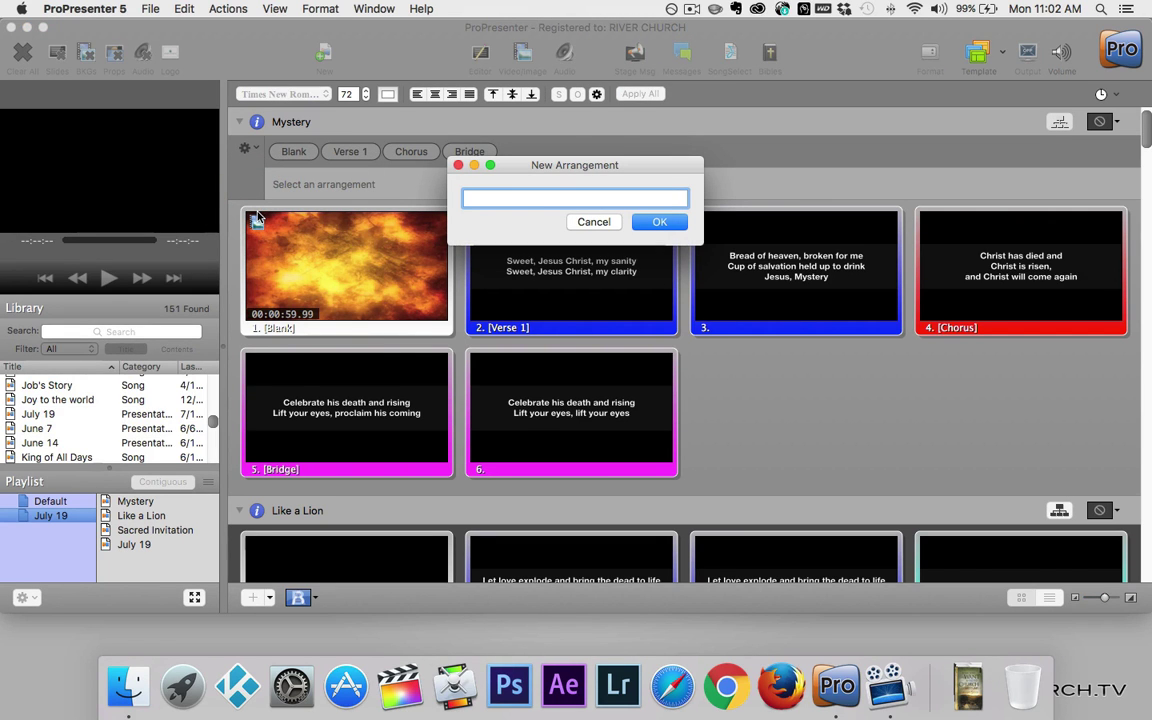
type("Nor")
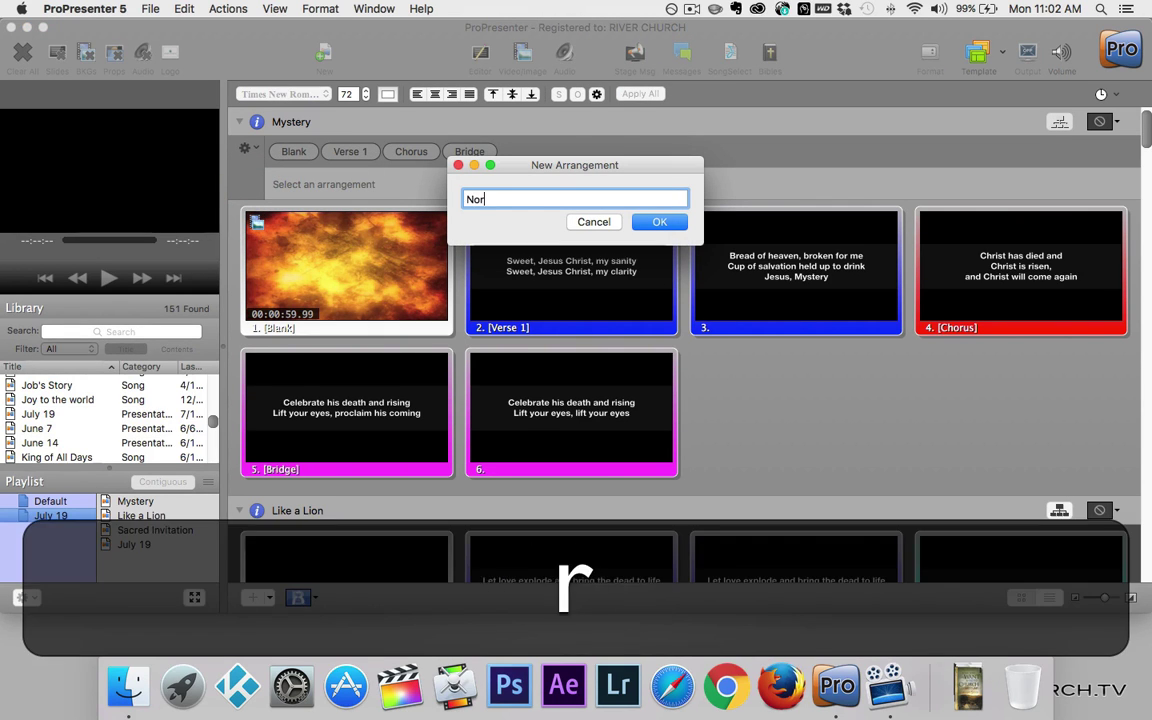
type("mal 2")
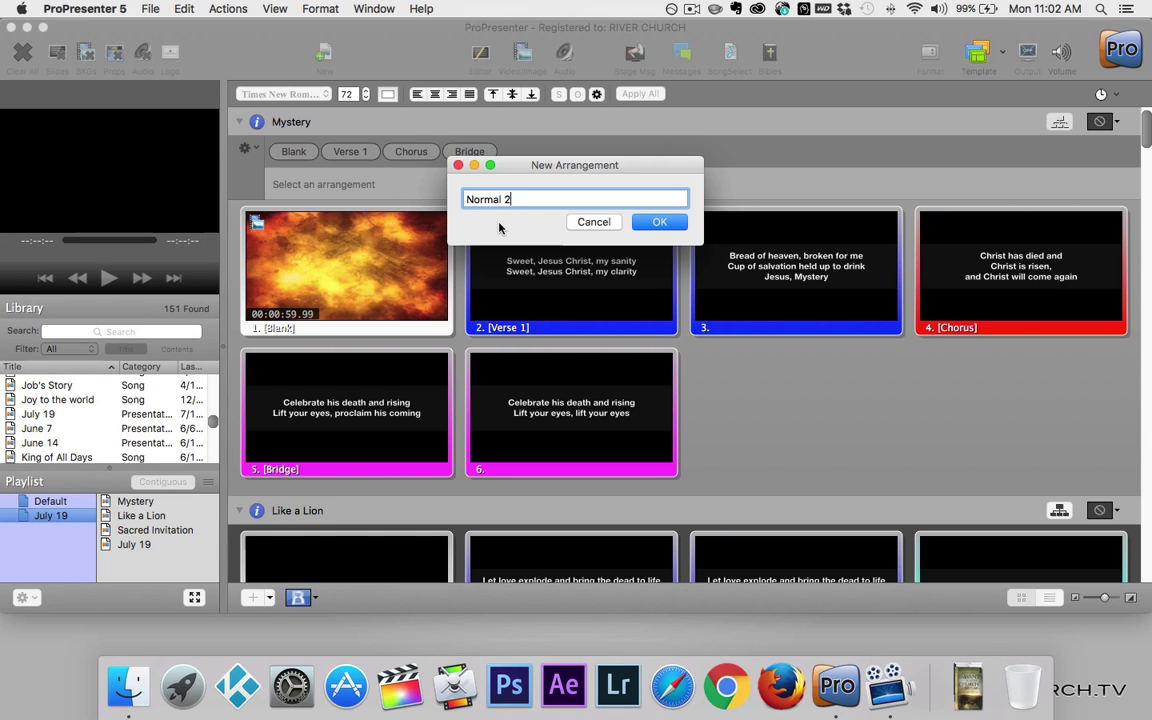
left_click(645, 223)
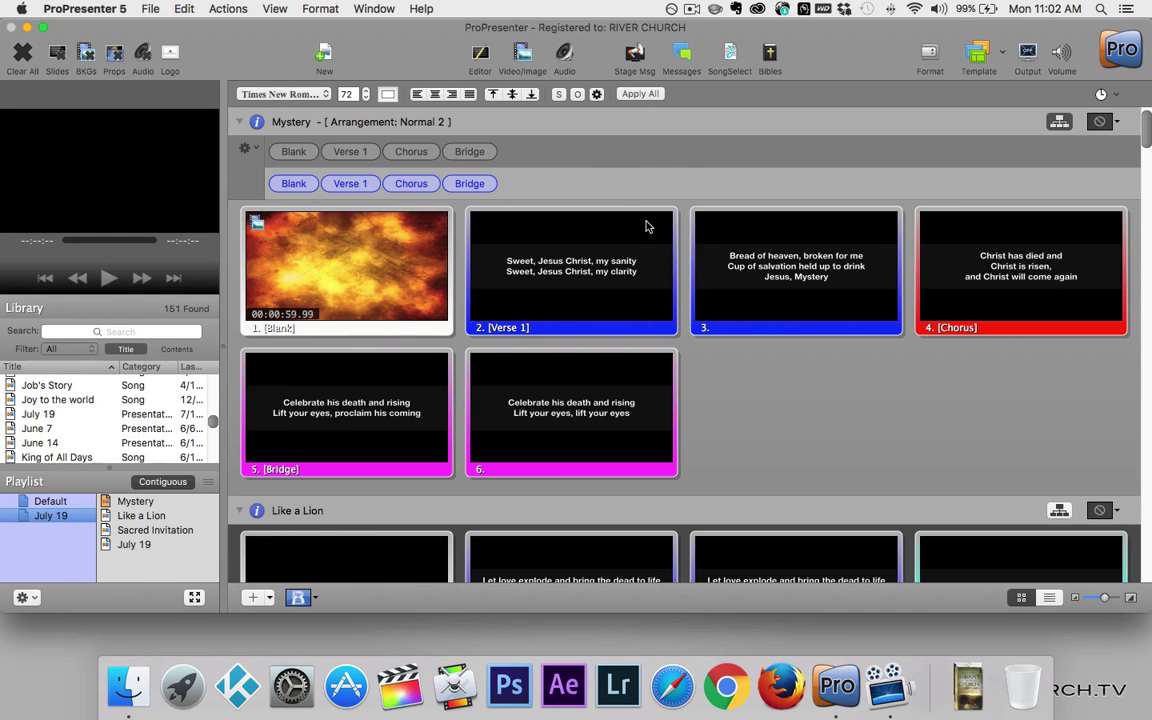
Switch "Mystery" to its existing "normal" arrangement and review the order of its sections
left_click(254, 152)
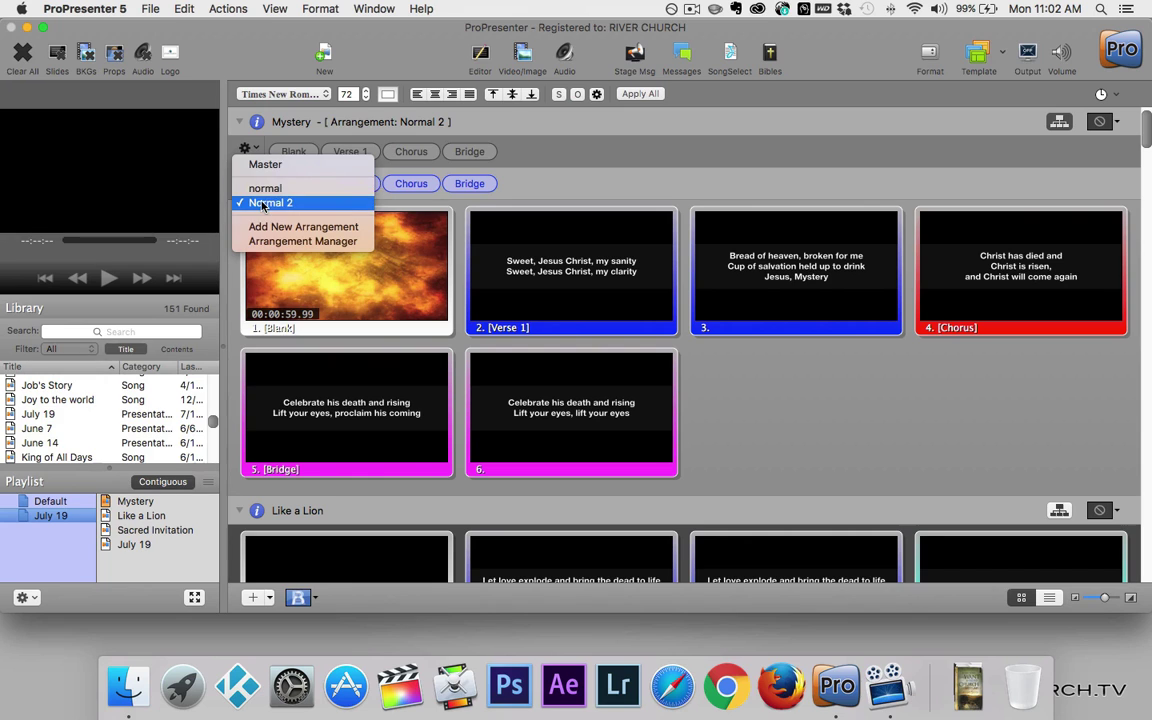
left_click(265, 189)
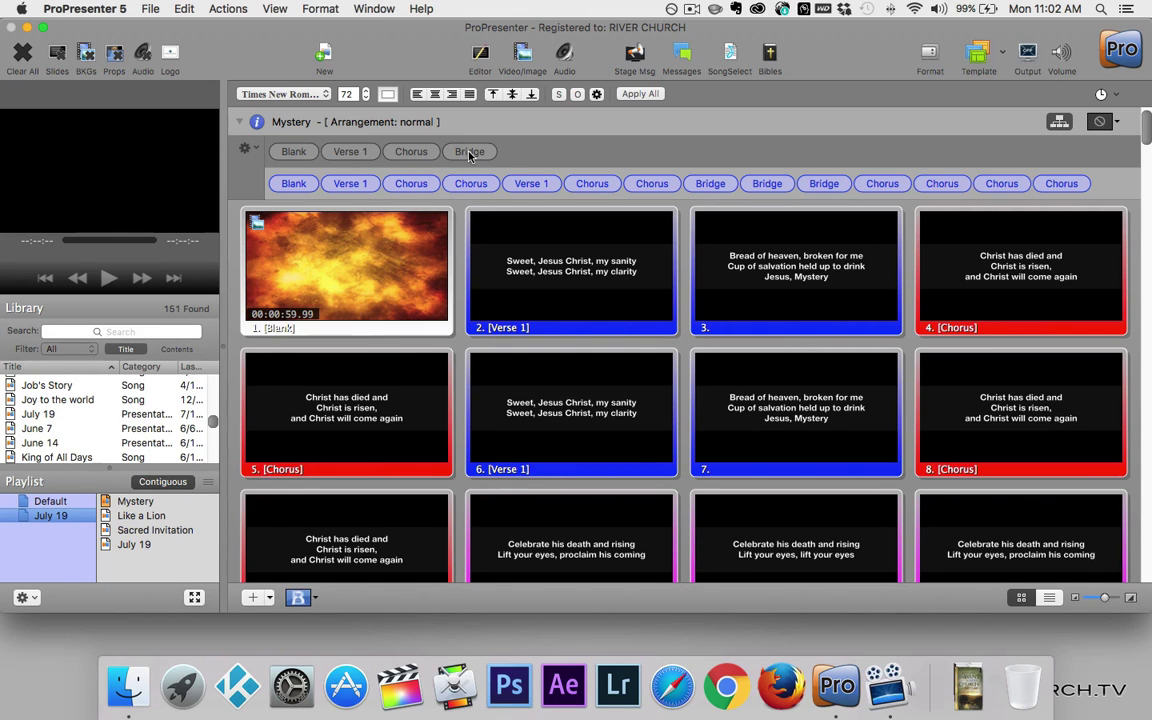
mouse_move(468, 188)
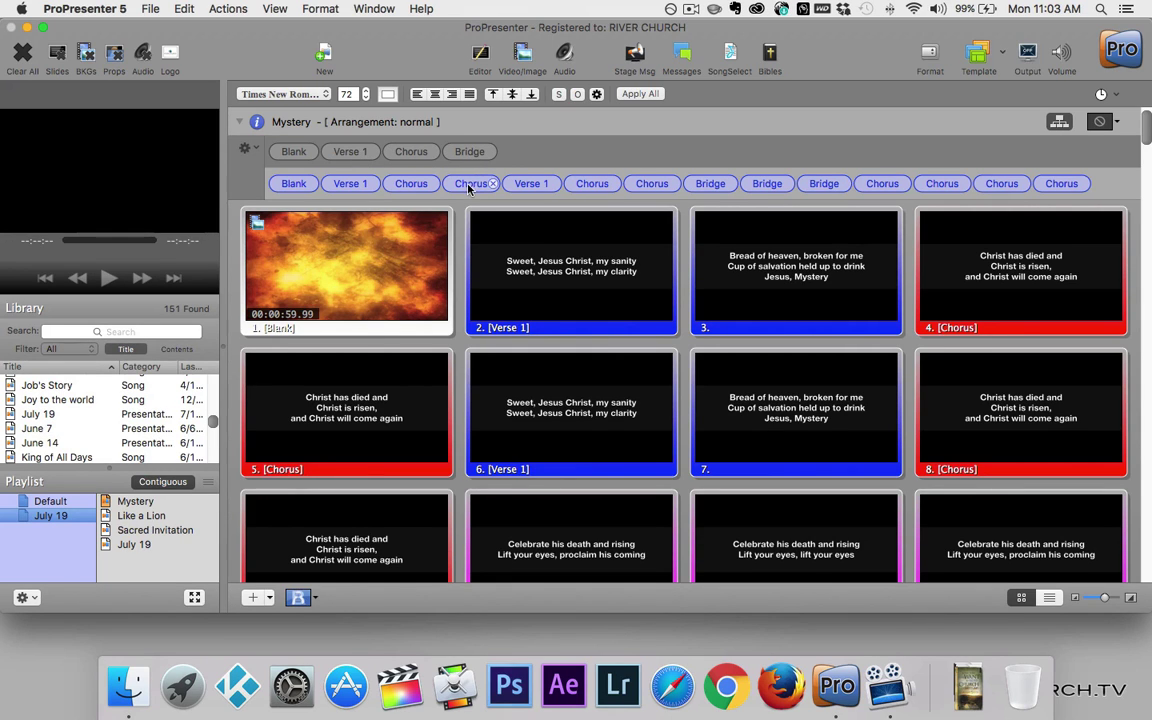
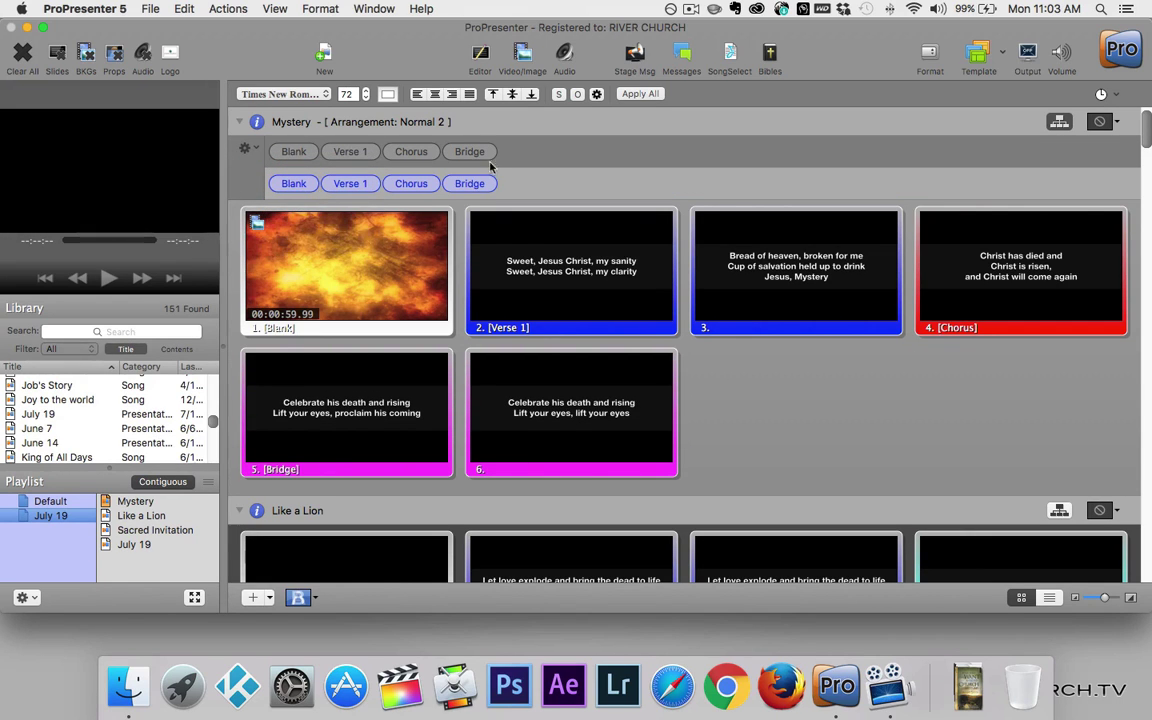
In the "Normal 2" arrangement of "Mystery", insert a Blank and a second Verse 1 between the first Verse 1 and the Chorus
mouse_move(492, 184)
mouse_move(341, 184)
left_click_drag(296, 156, 385, 189)
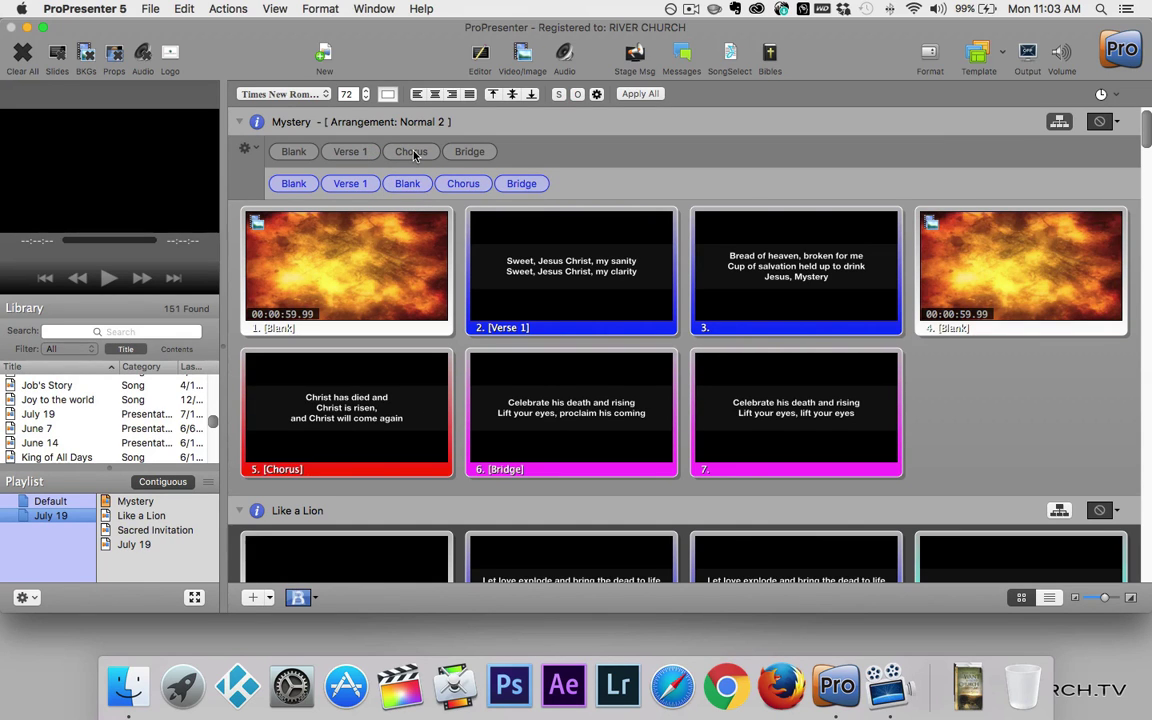
left_click(414, 153)
left_click_drag(348, 154, 437, 183)
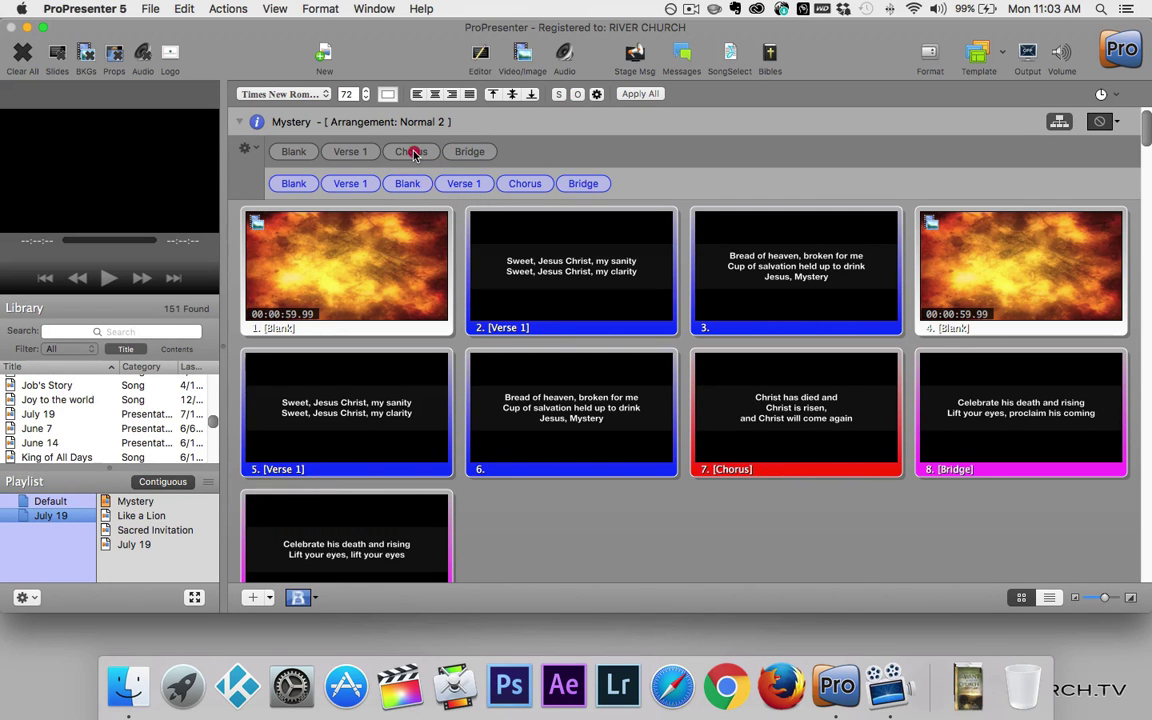
Extend the "Normal 2" arrangement with a second Chorus before the Bridge, then a second Bridge and another Chorus at the end
left_click_drag(415, 155, 564, 186)
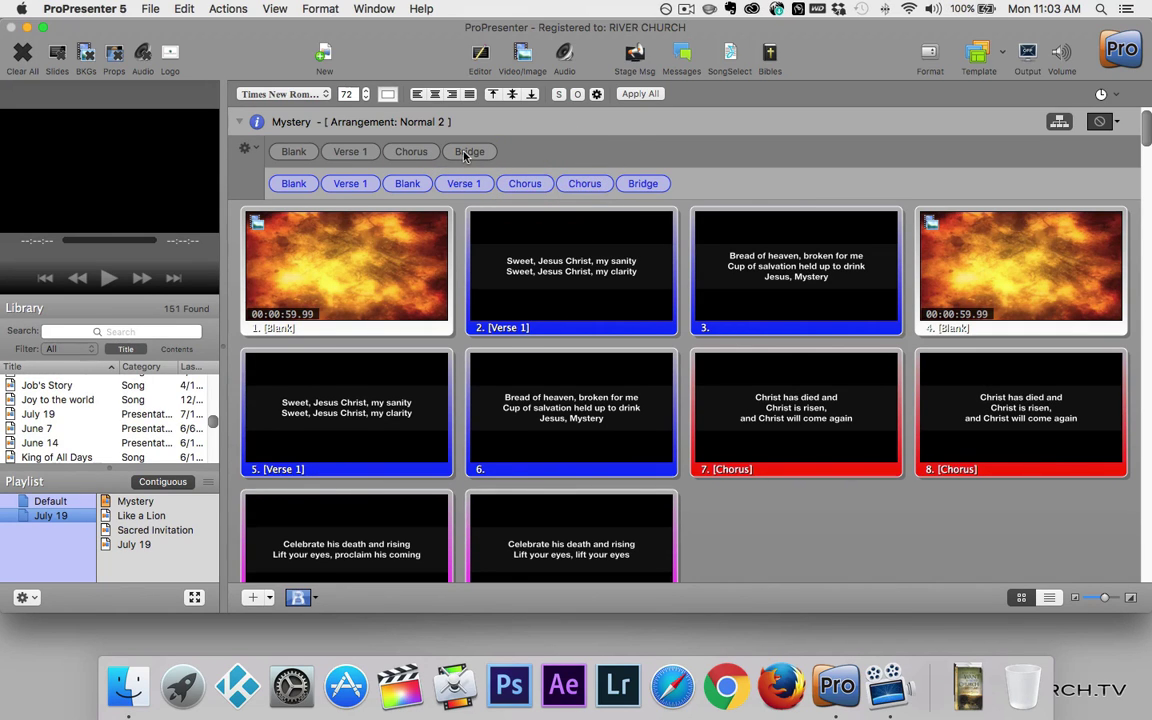
left_click_drag(463, 155, 690, 180)
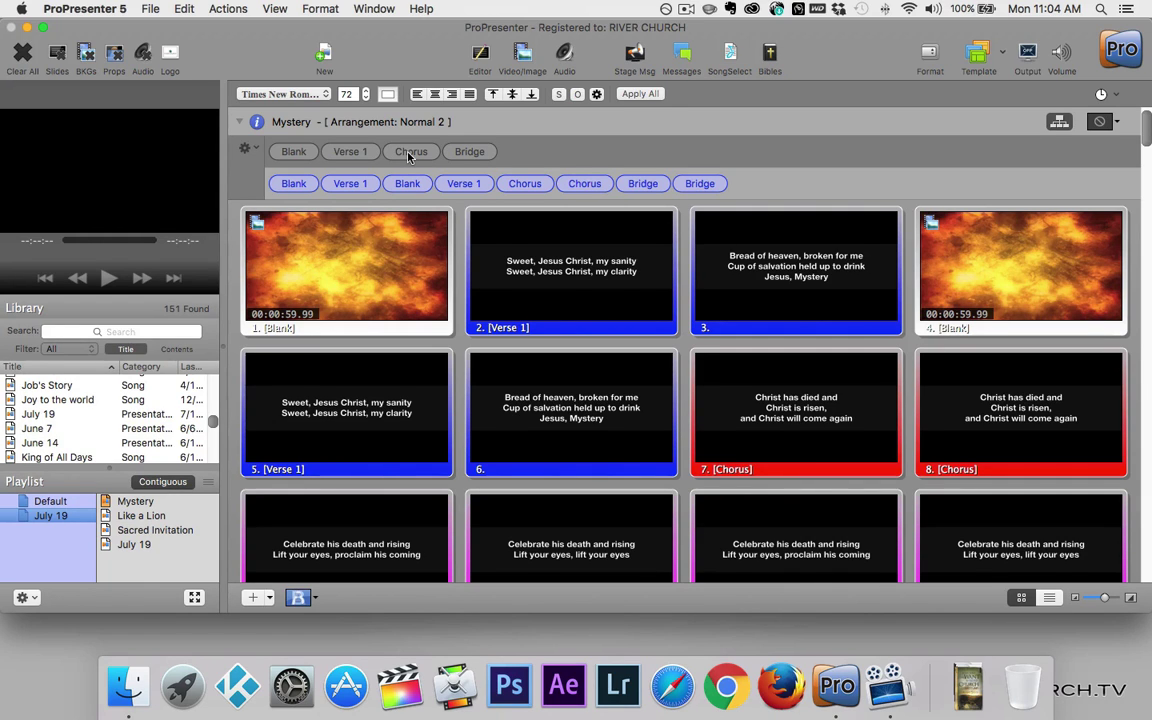
left_click_drag(407, 155, 760, 183)
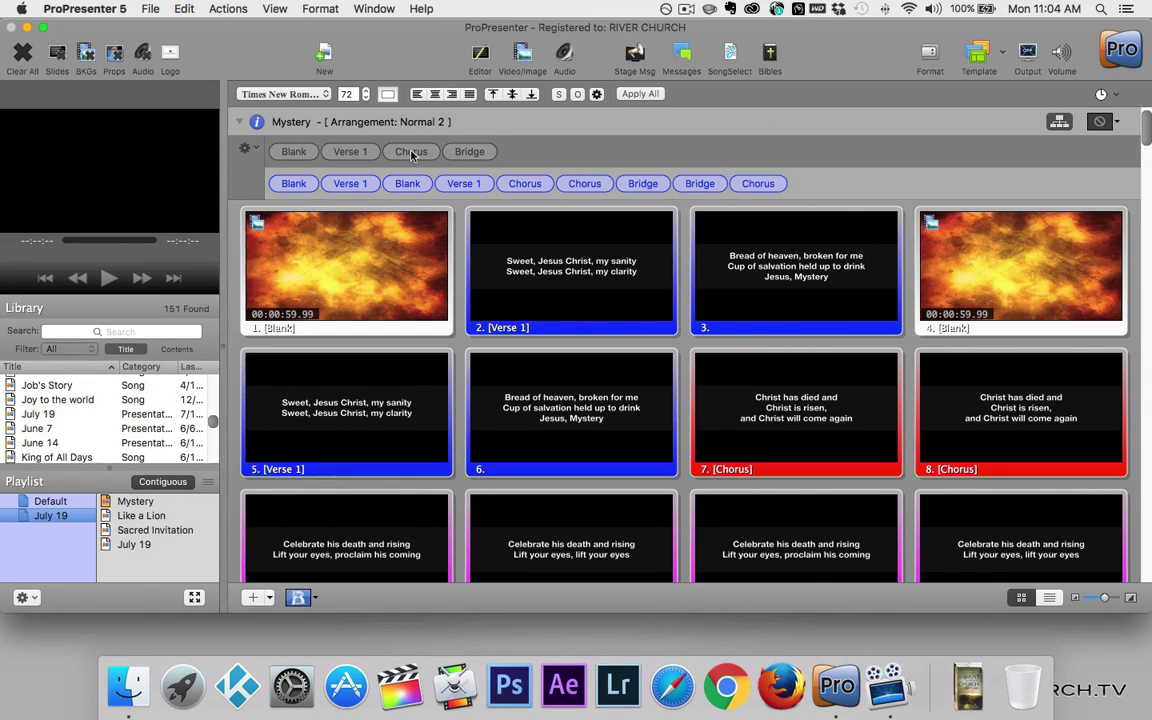
Append two more Choruses to the end of the "Normal 2" arrangement of "Mystery" and review its slides through to the last one
left_click_drag(410, 155, 818, 185)
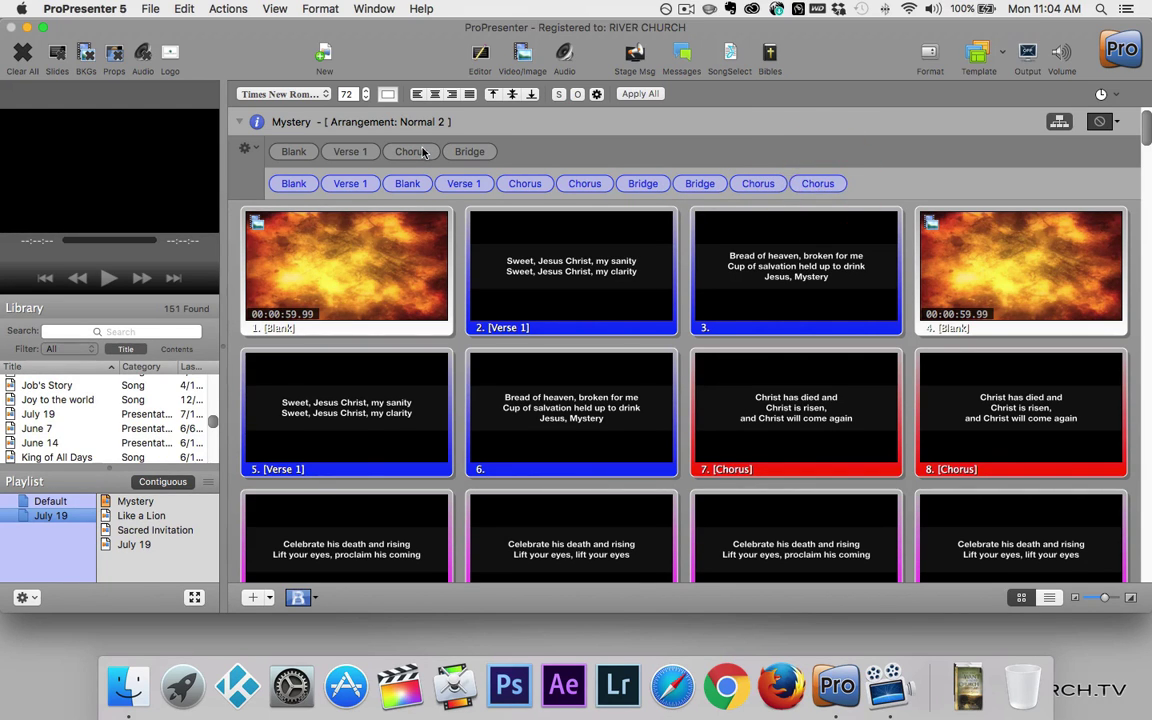
left_click_drag(405, 155, 880, 190)
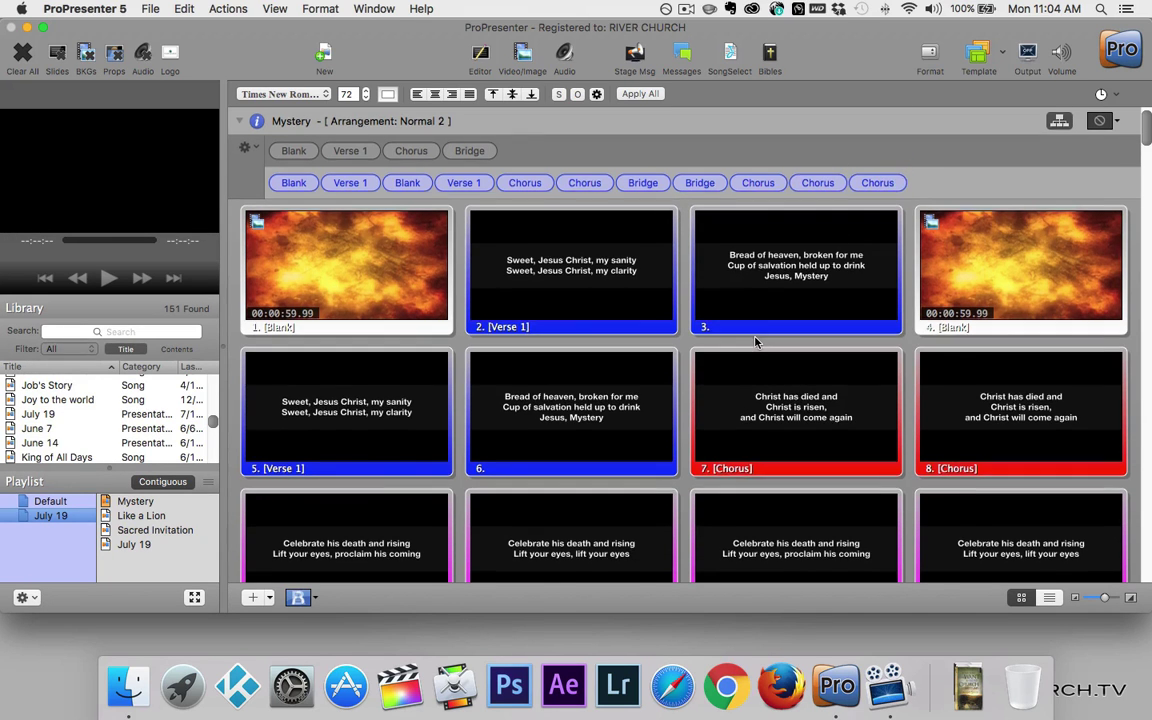
scroll(757, 342, "down", 4)
scroll(757, 342, "down", 3)
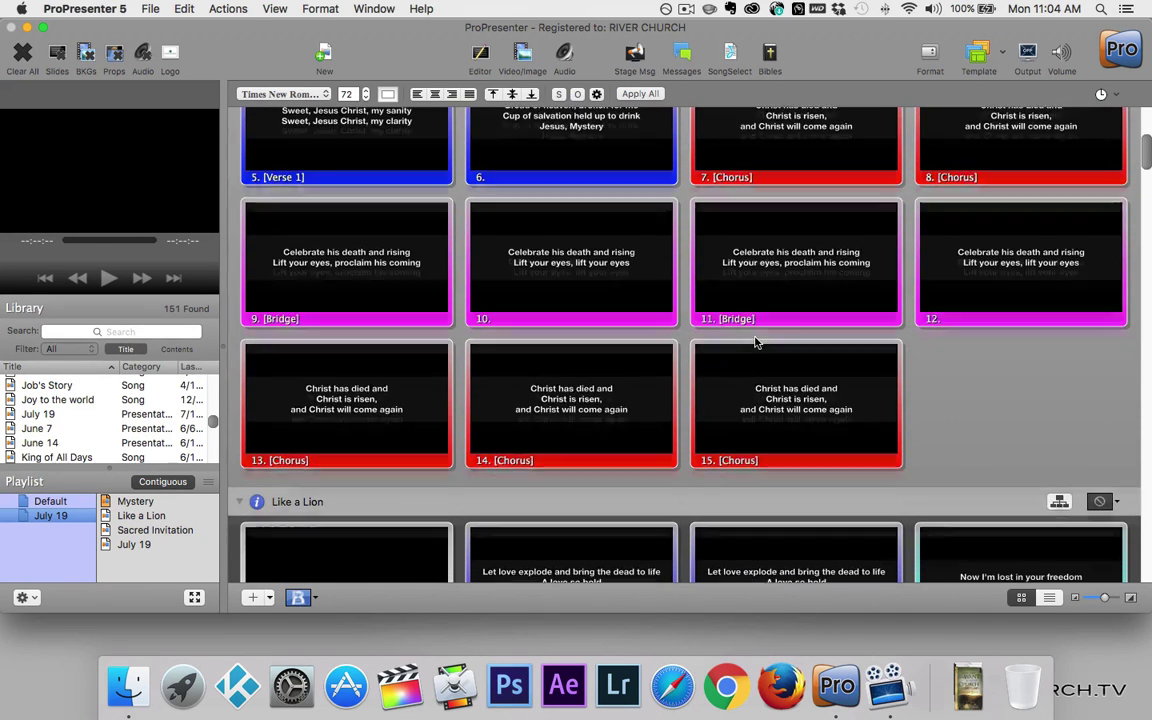
scroll(757, 342, "up", 4)
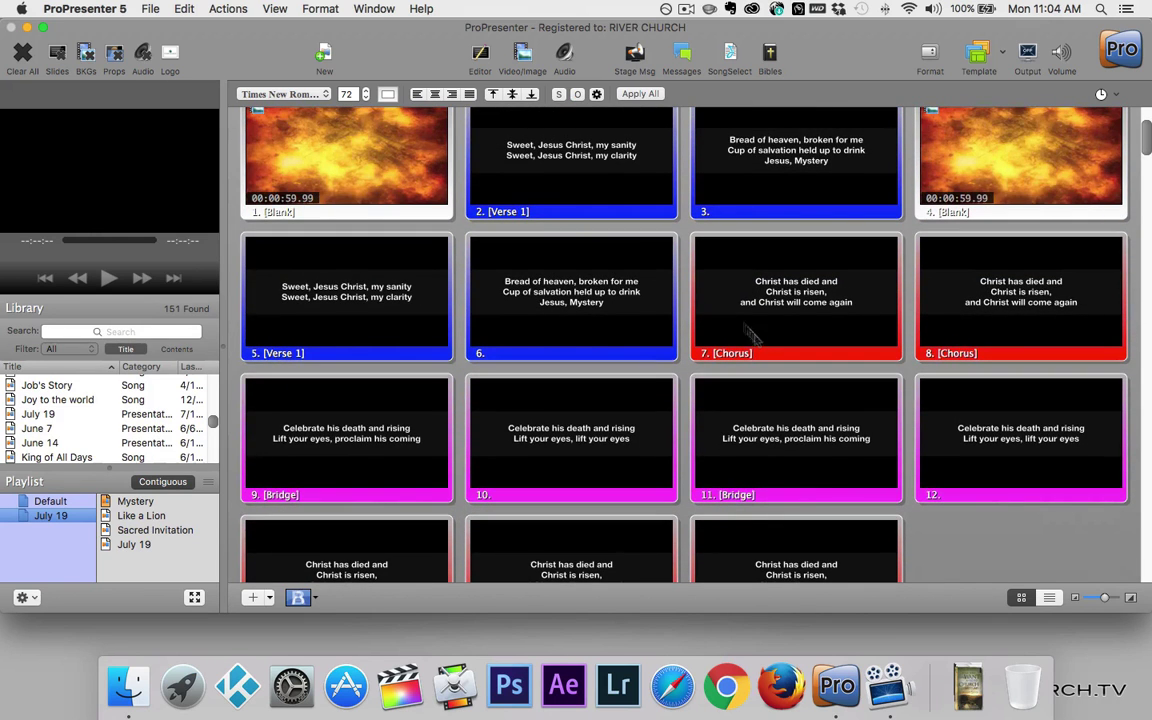
scroll(371, 176, "up", 2)
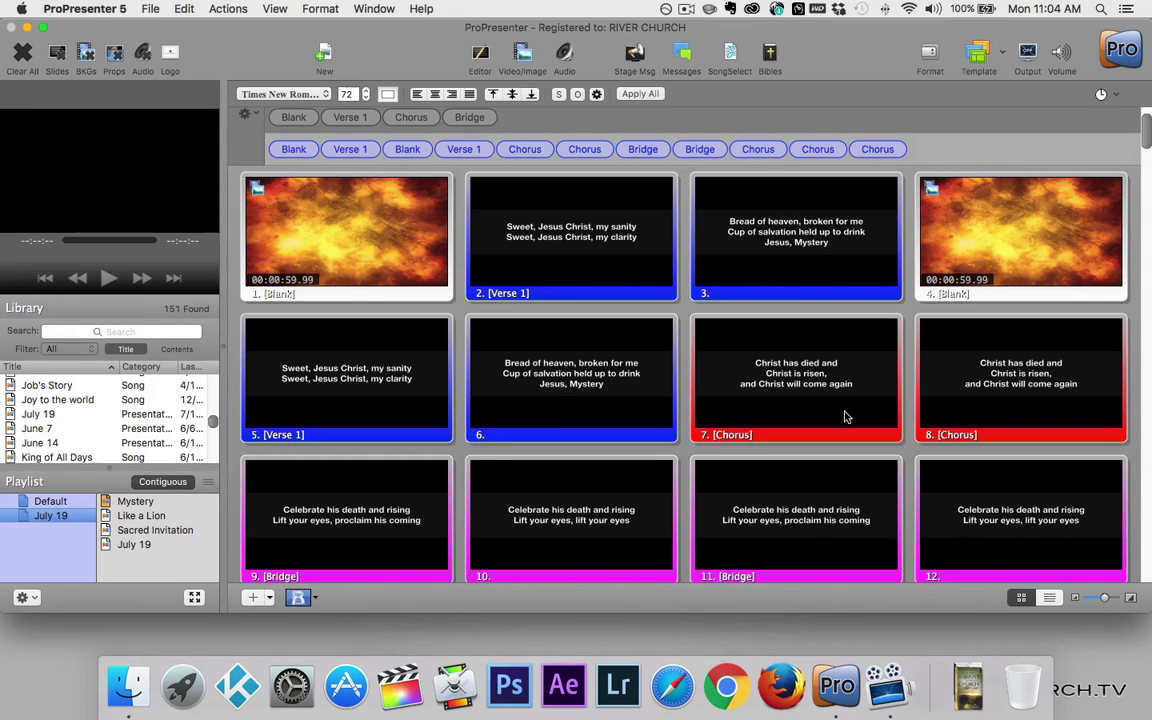
scroll(990, 396, "down", 3)
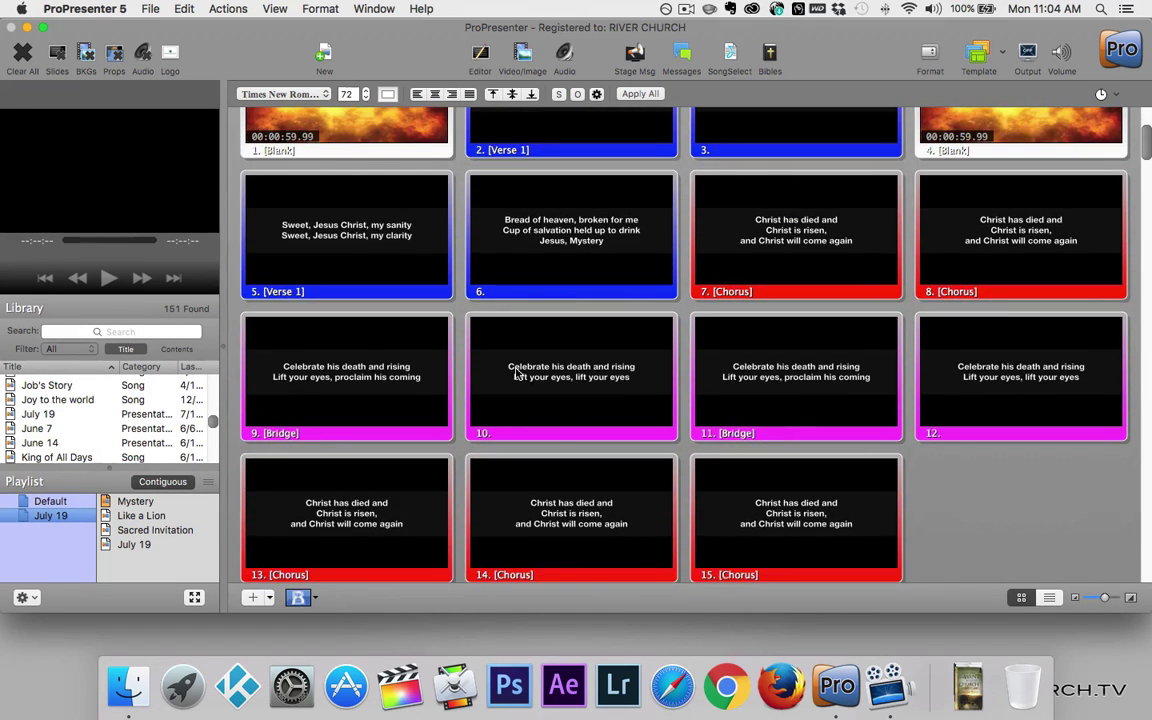
scroll(775, 382, "down", 3)
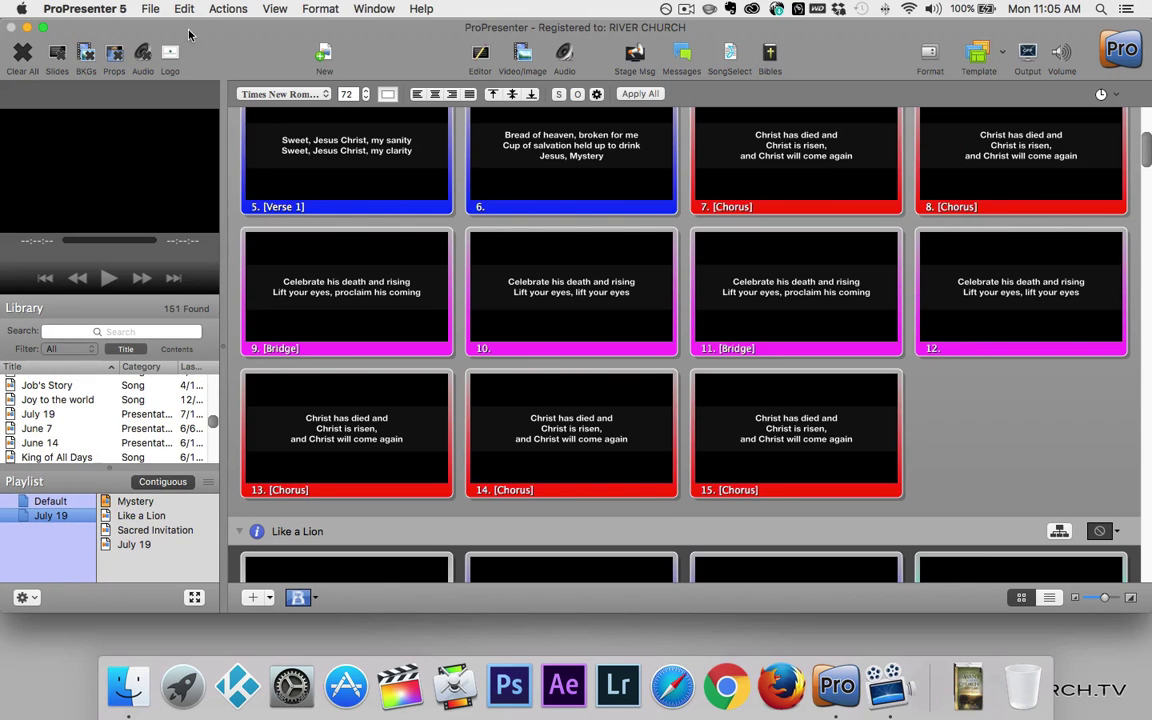
left_click(150, 9)
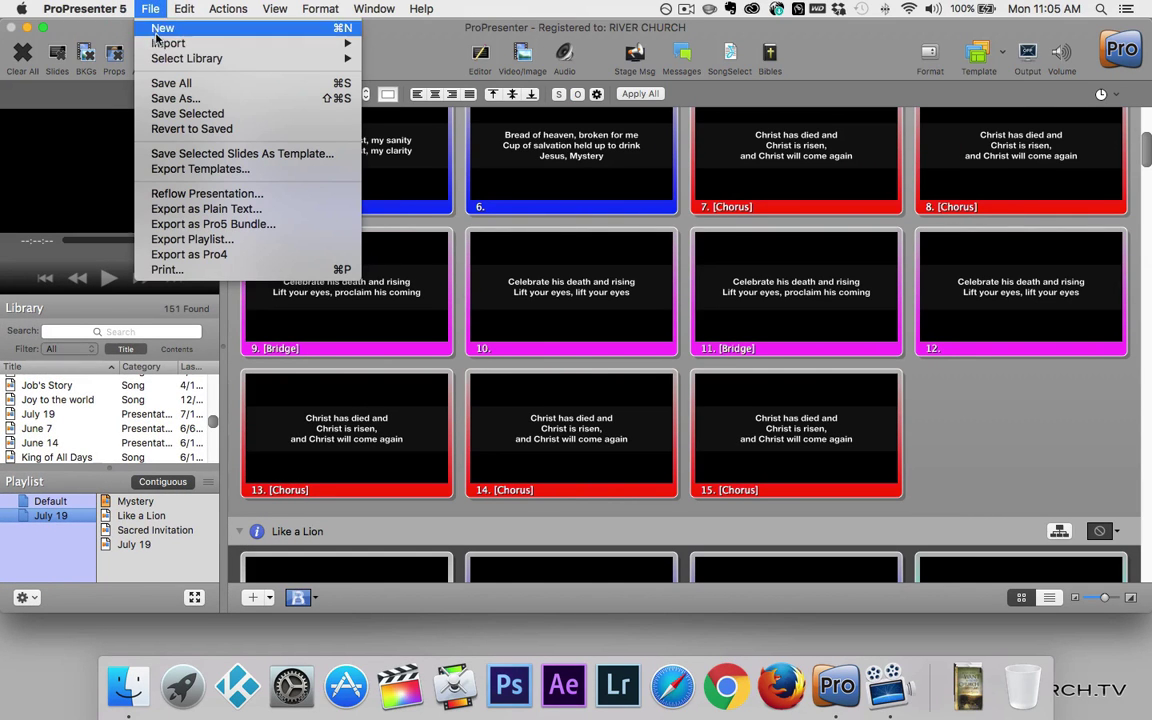
mouse_move(160, 64)
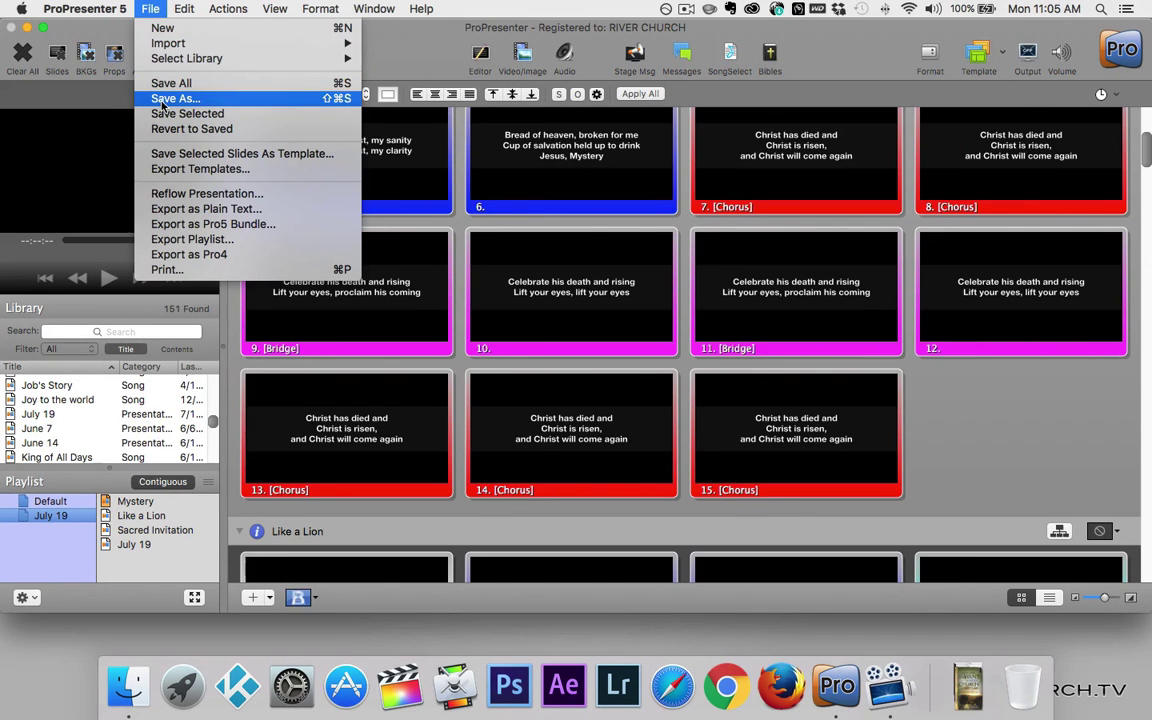
left_click(163, 100)
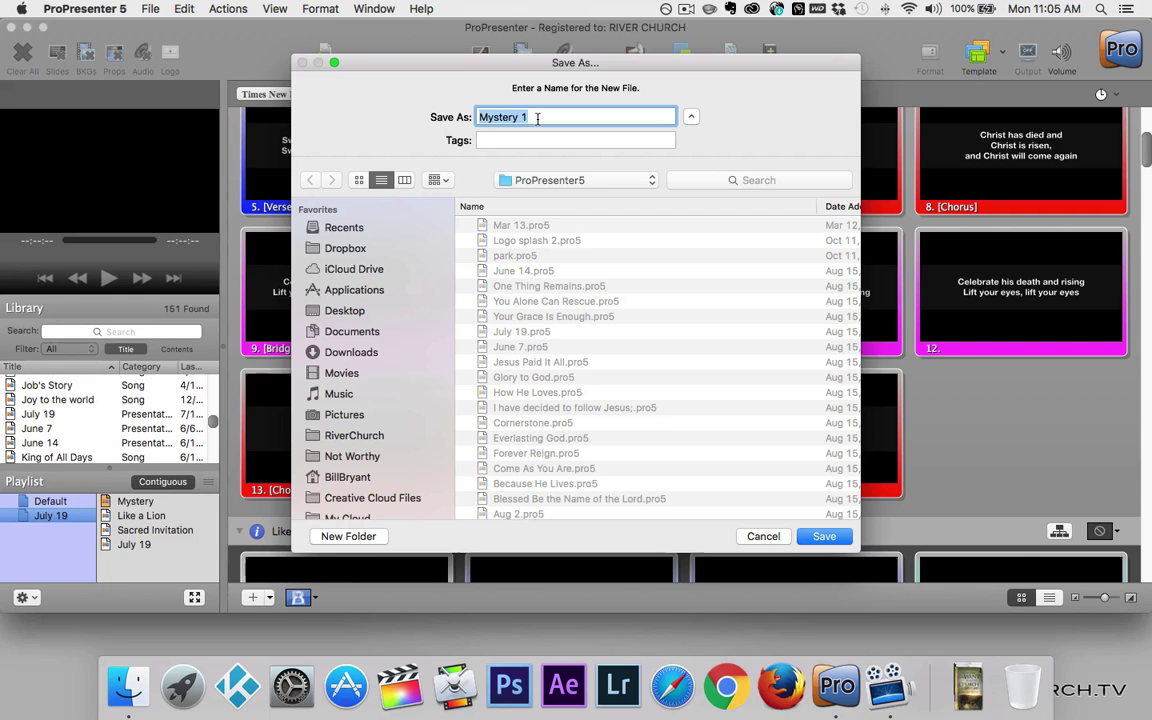
left_click(763, 537)
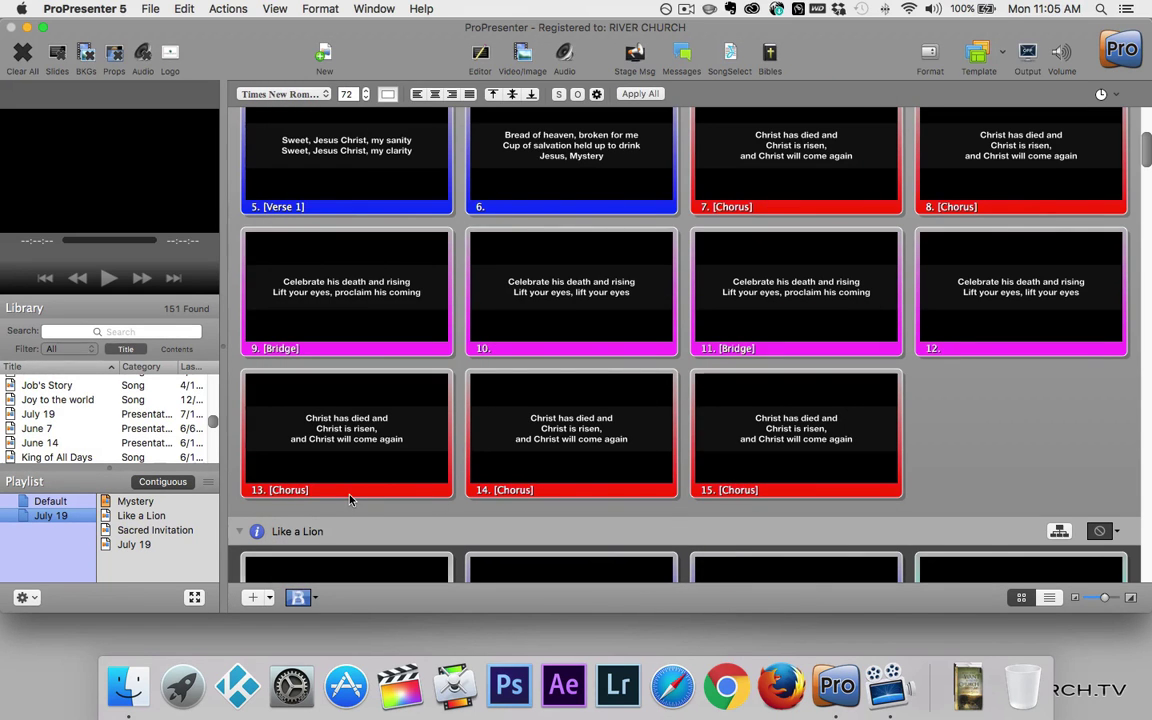
Save the changes made to the song "Mystery"
key("super+s")
Show the arrangement controls for the song "Like a Lion" and apply its existing "Normal" arrangement
scroll(335, 482, "down", 5)
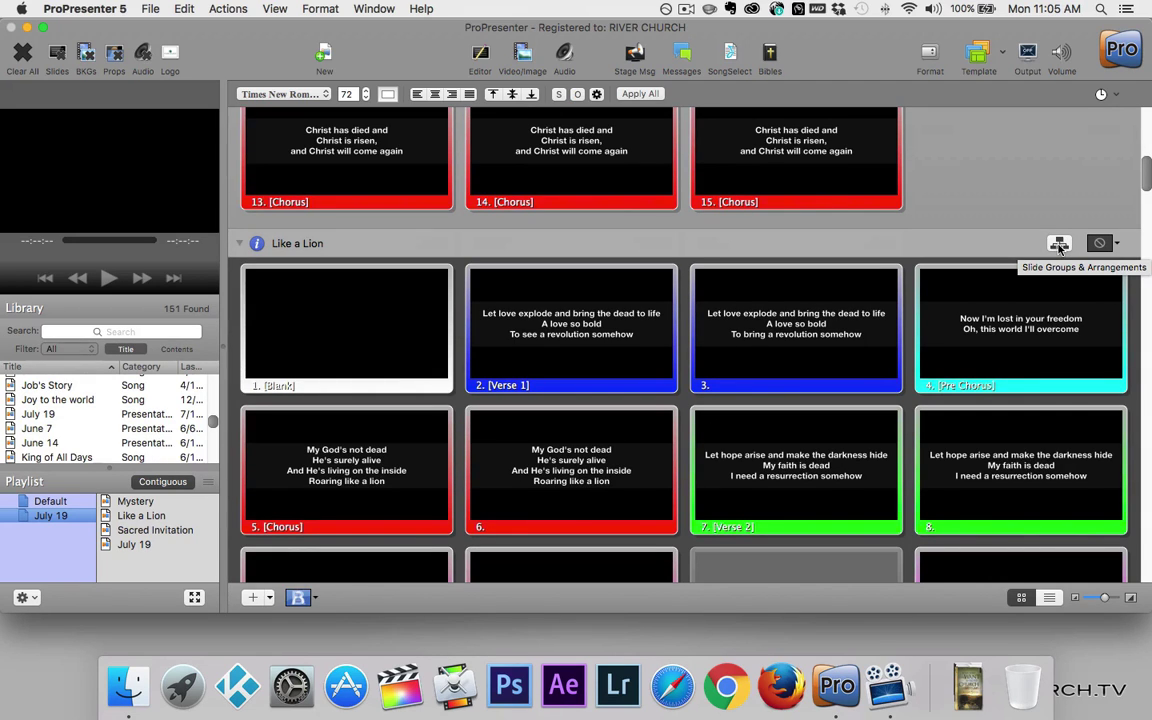
left_click(1060, 245)
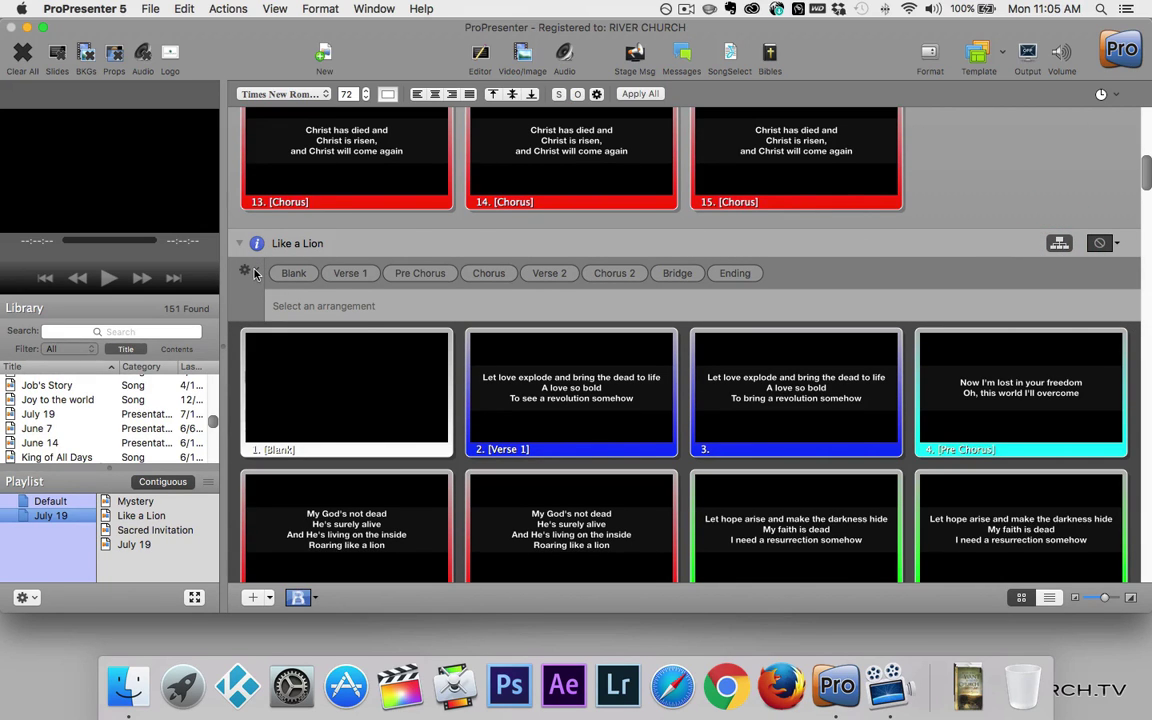
left_click(249, 271)
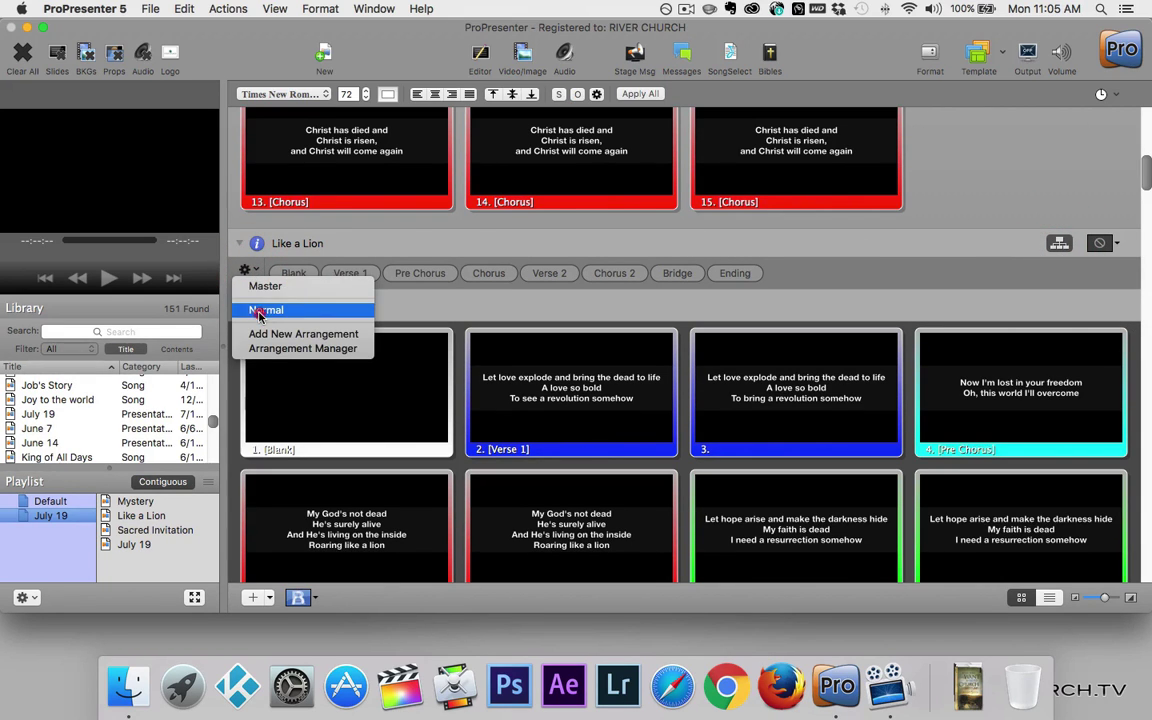
left_click(262, 311)
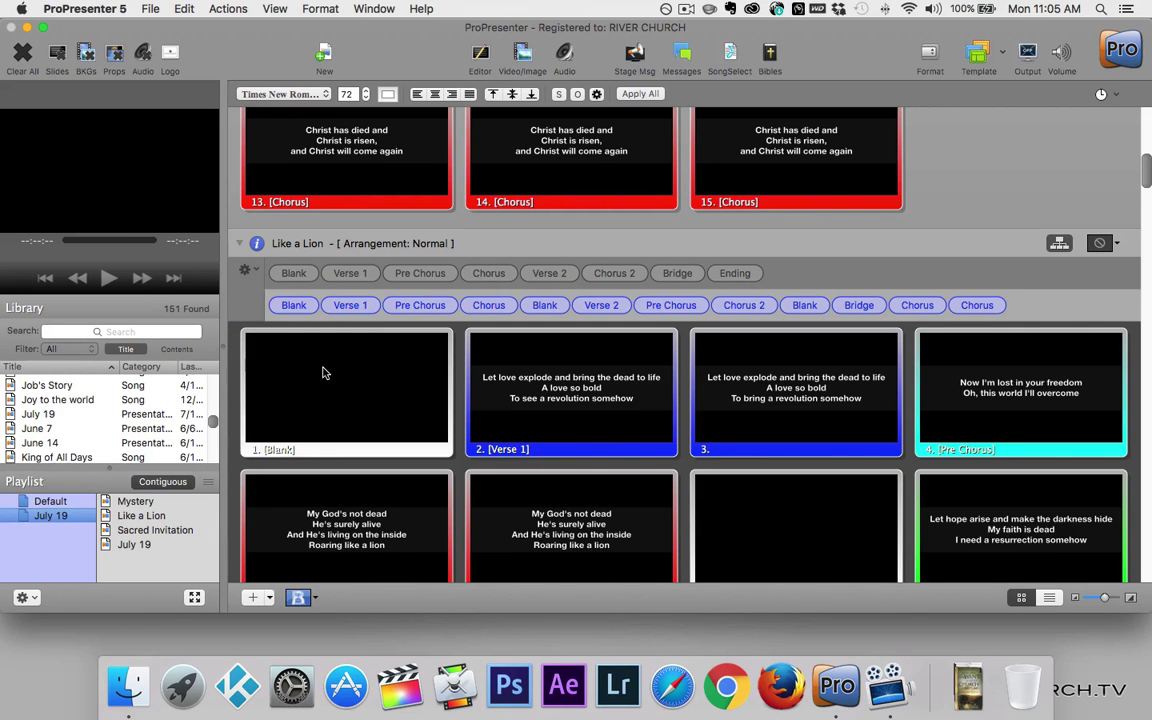
scroll(322, 373, "down", 3)
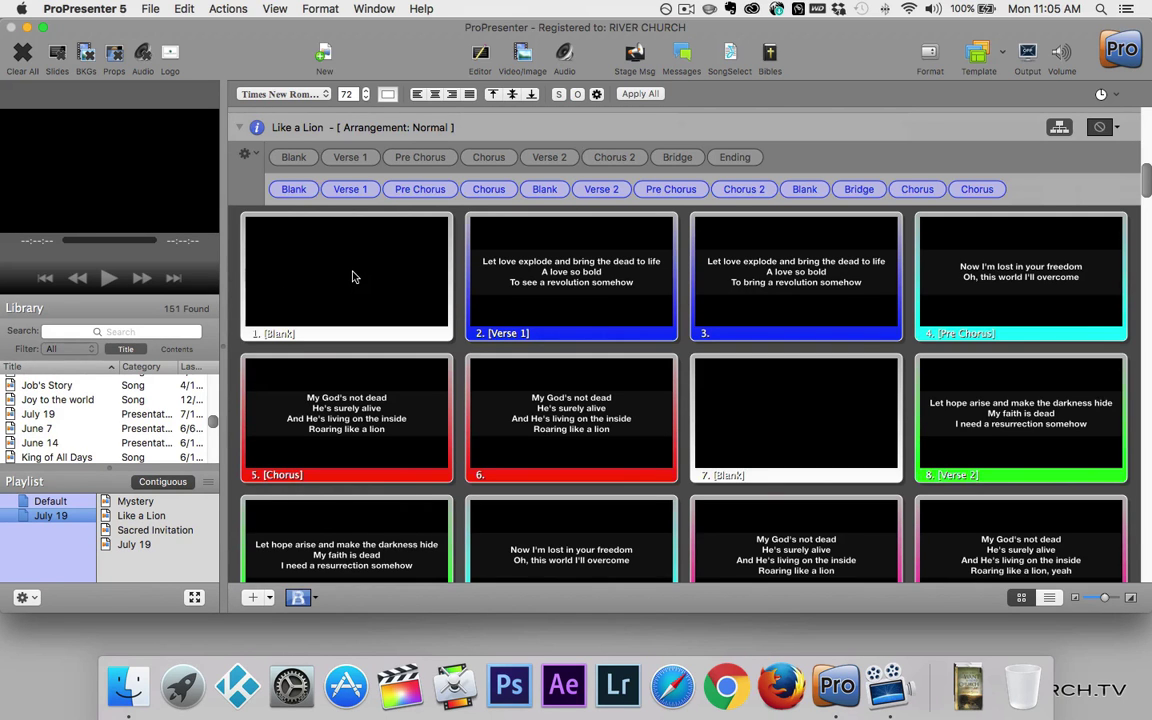
Open the Video/Image Bin and assign the Sparkles SD.mov background to the first Blank slide of "Like a Lion"
scroll(352, 277, "down", 2)
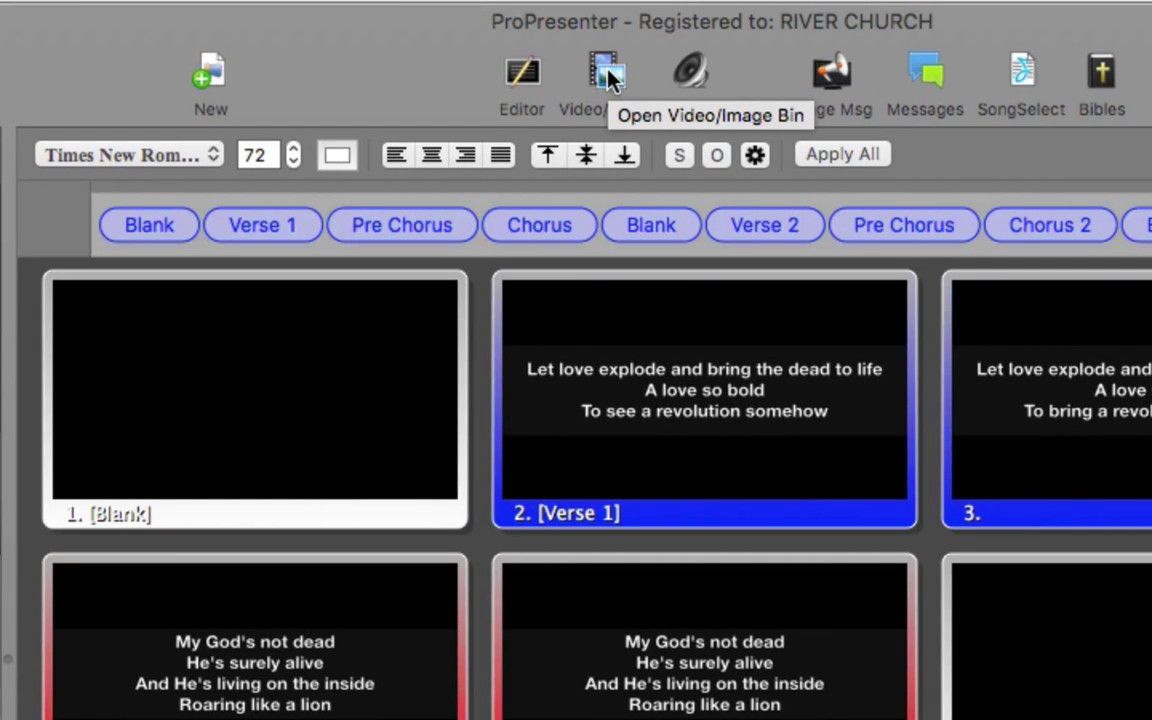
left_click(118, 2)
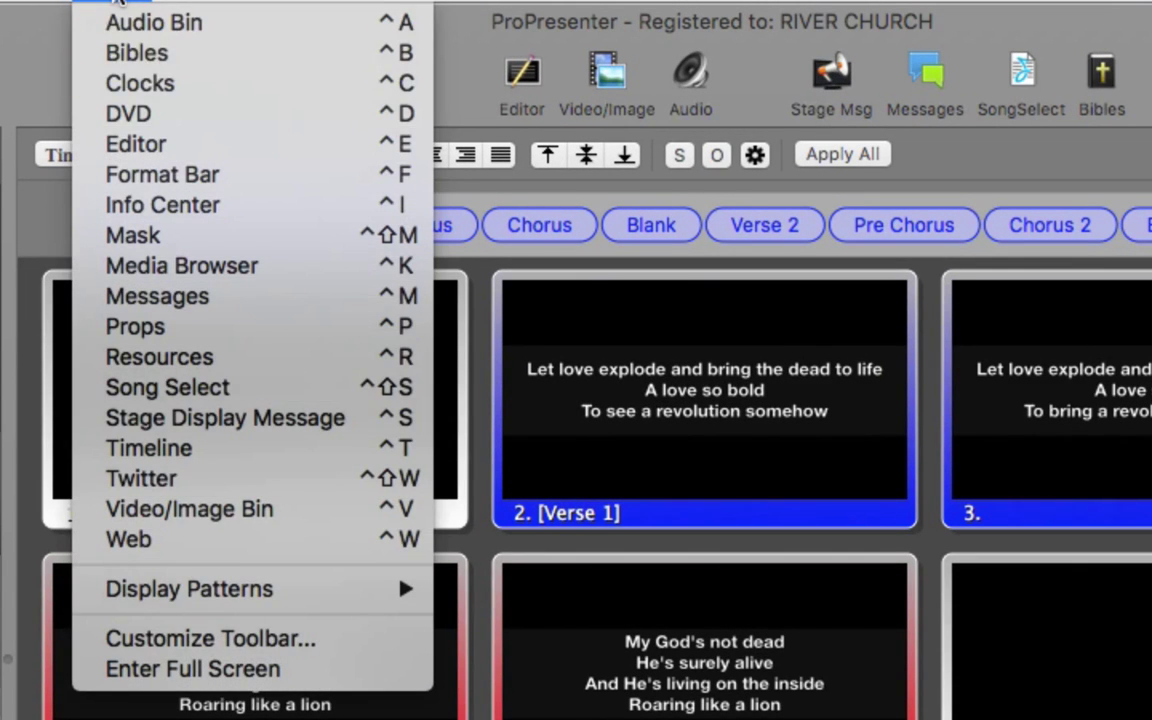
left_click(160, 510)
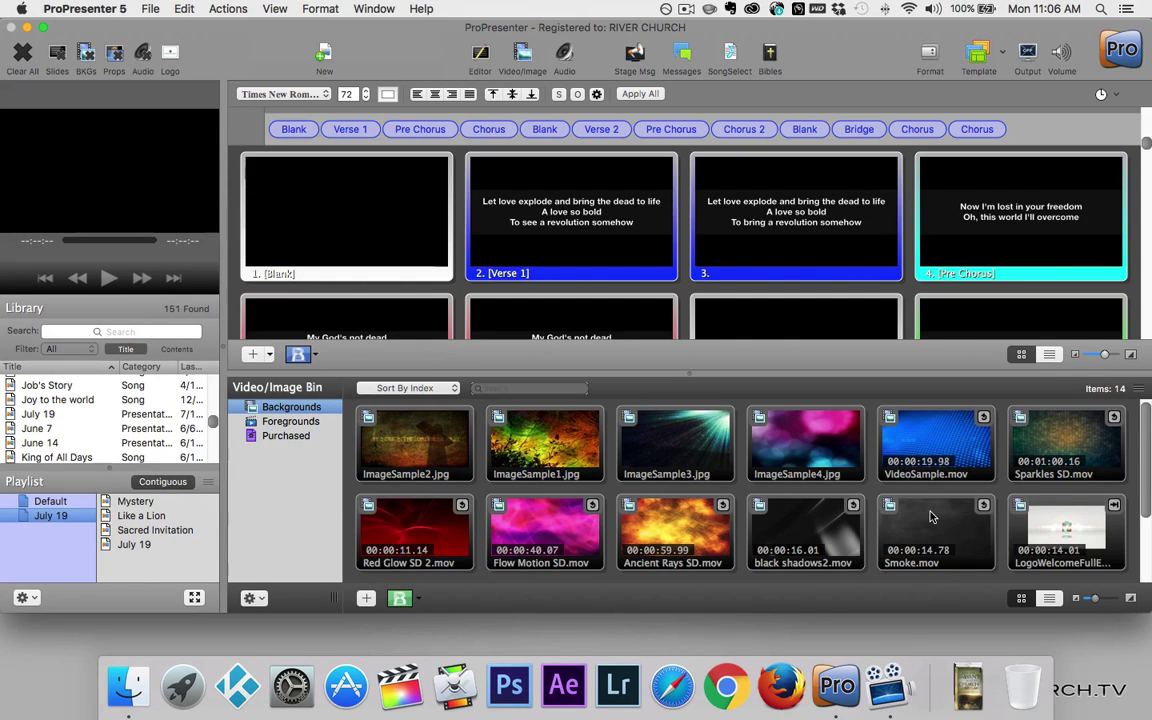
scroll(930, 517, "down", 1)
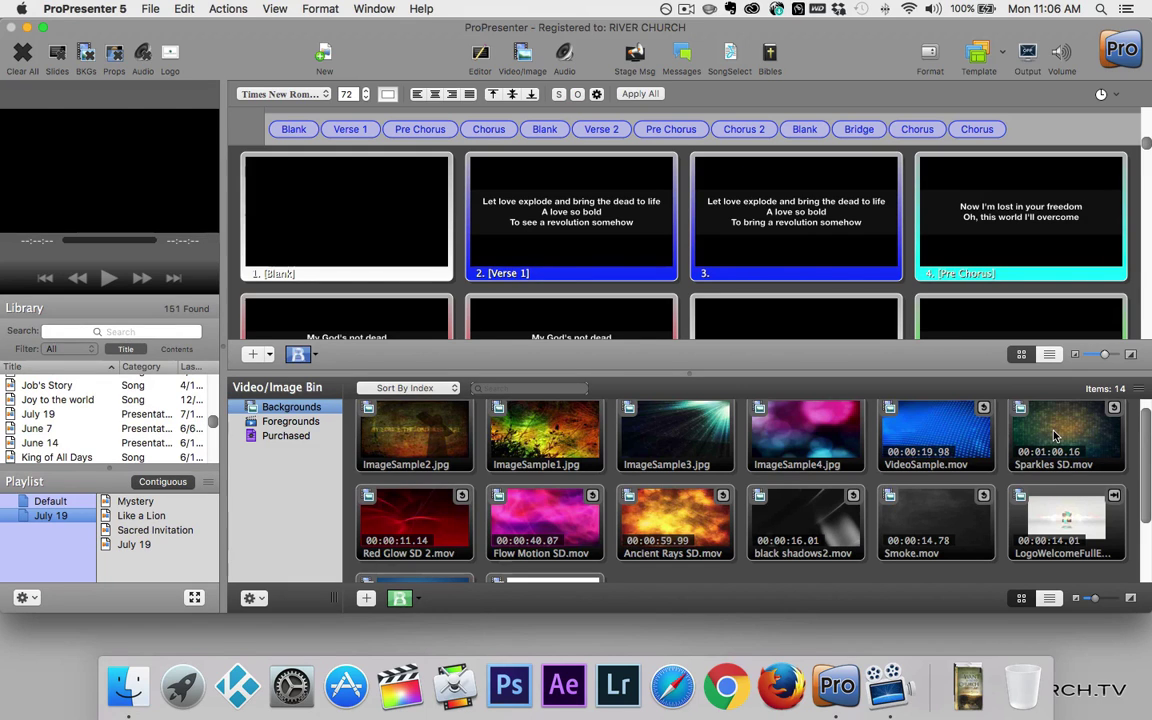
left_click(1055, 435)
left_click_drag(1045, 430, 324, 215)
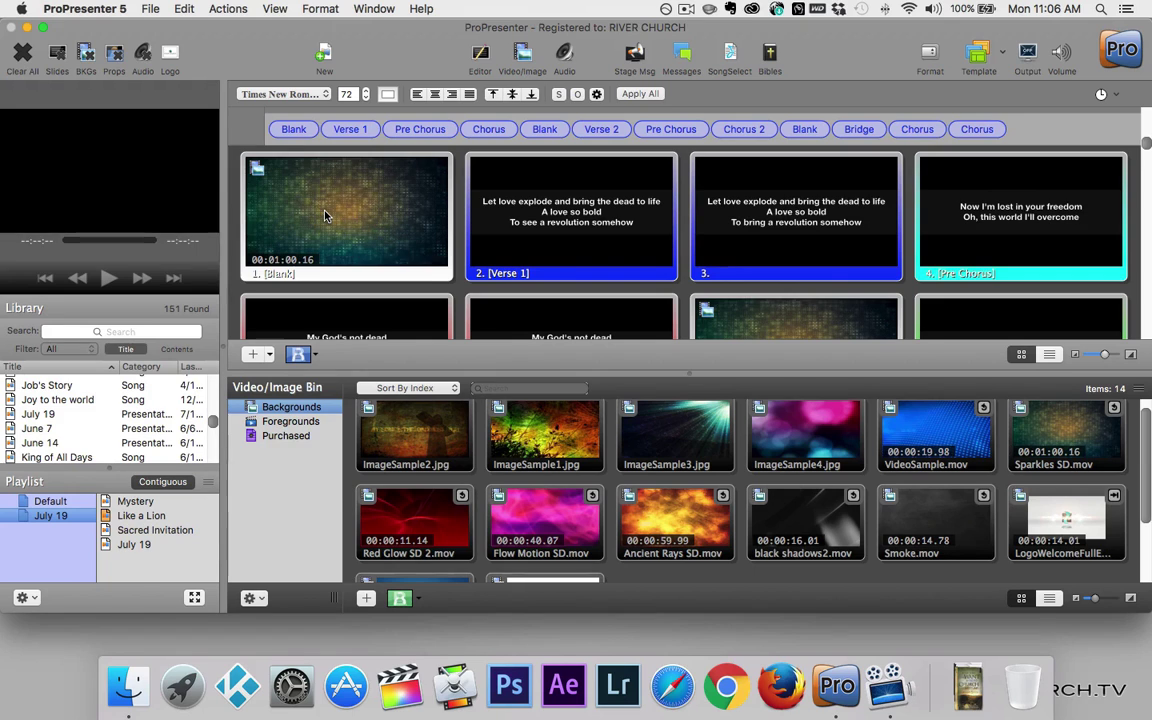
Send the first Blank slide of "Like a Lion" live to preview its background, and clear all output
left_click(324, 215)
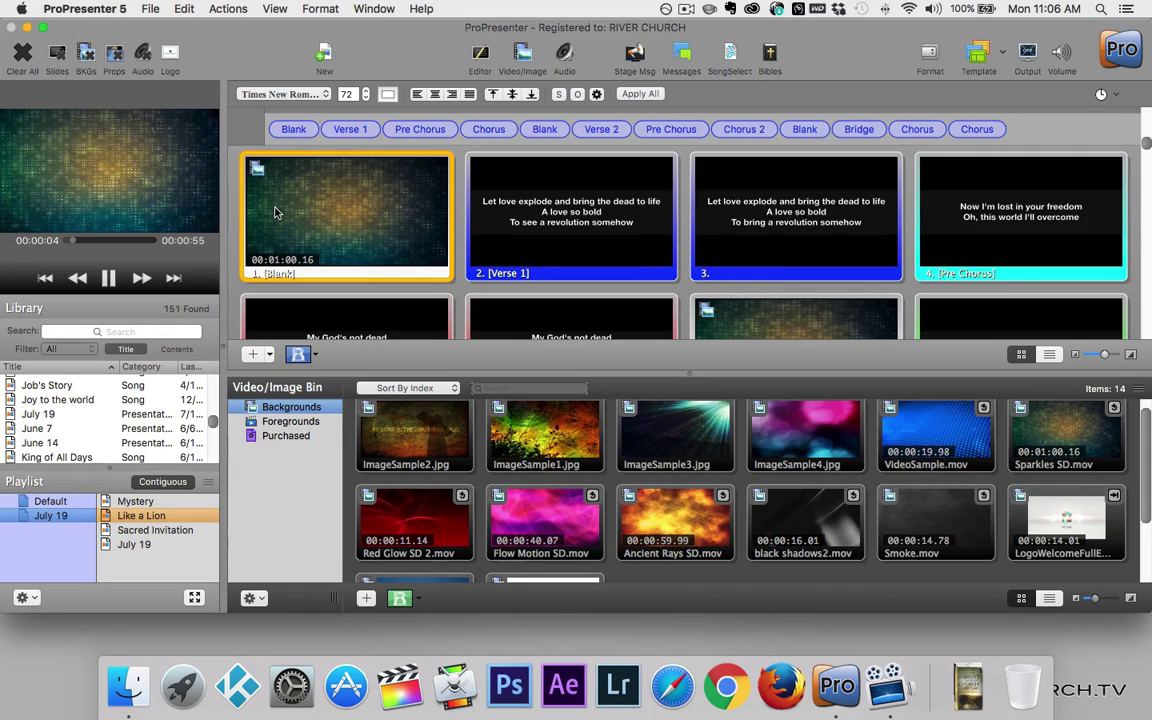
key("F2")
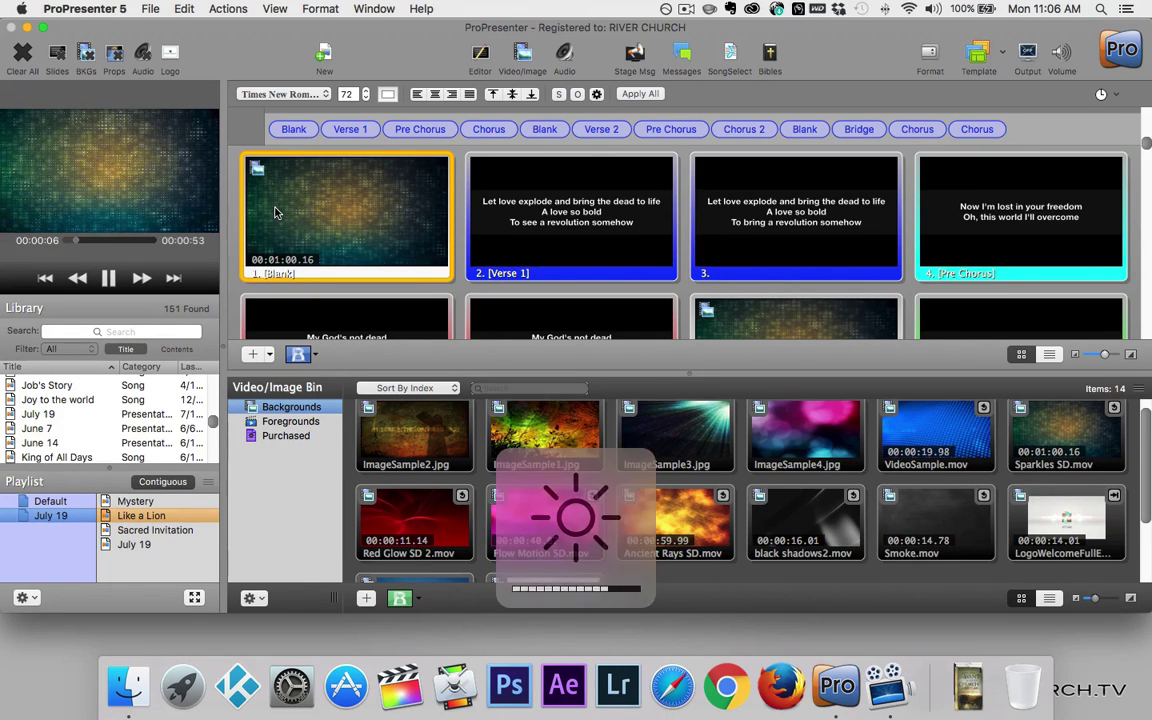
key("F1")
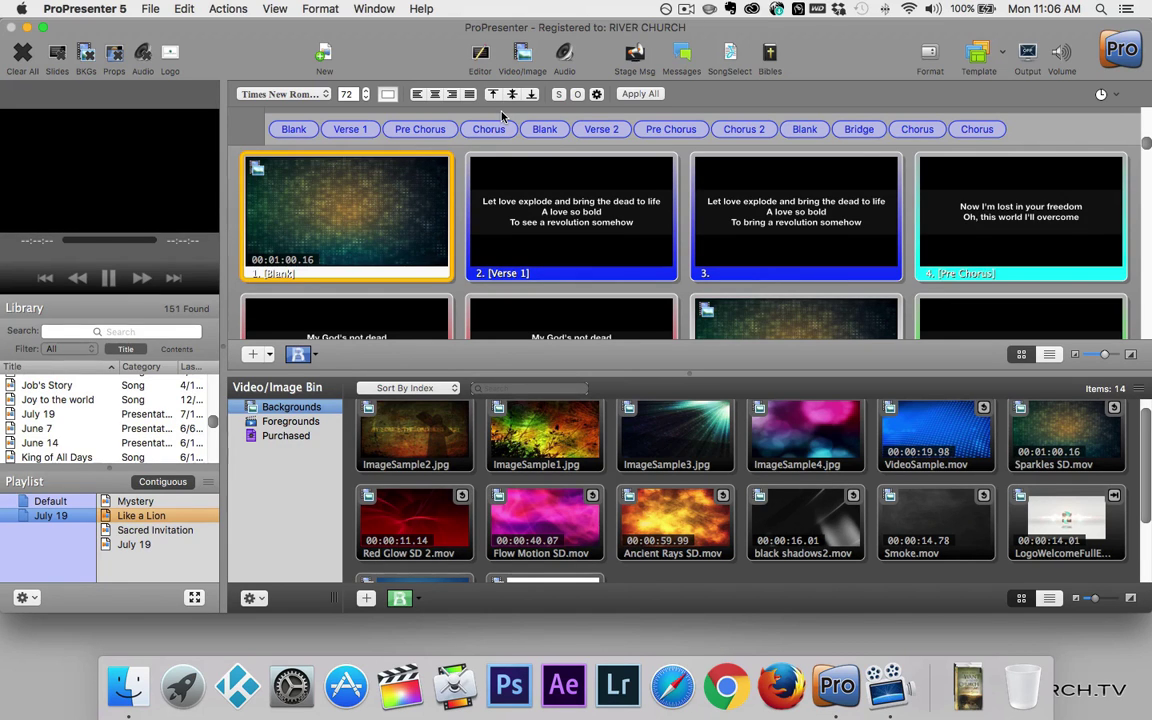
Close the Video/Image Bin and remove the Blank between Chorus and Verse 2 from the "Normal" arrangement of "Like a Lion"
left_click(521, 60)
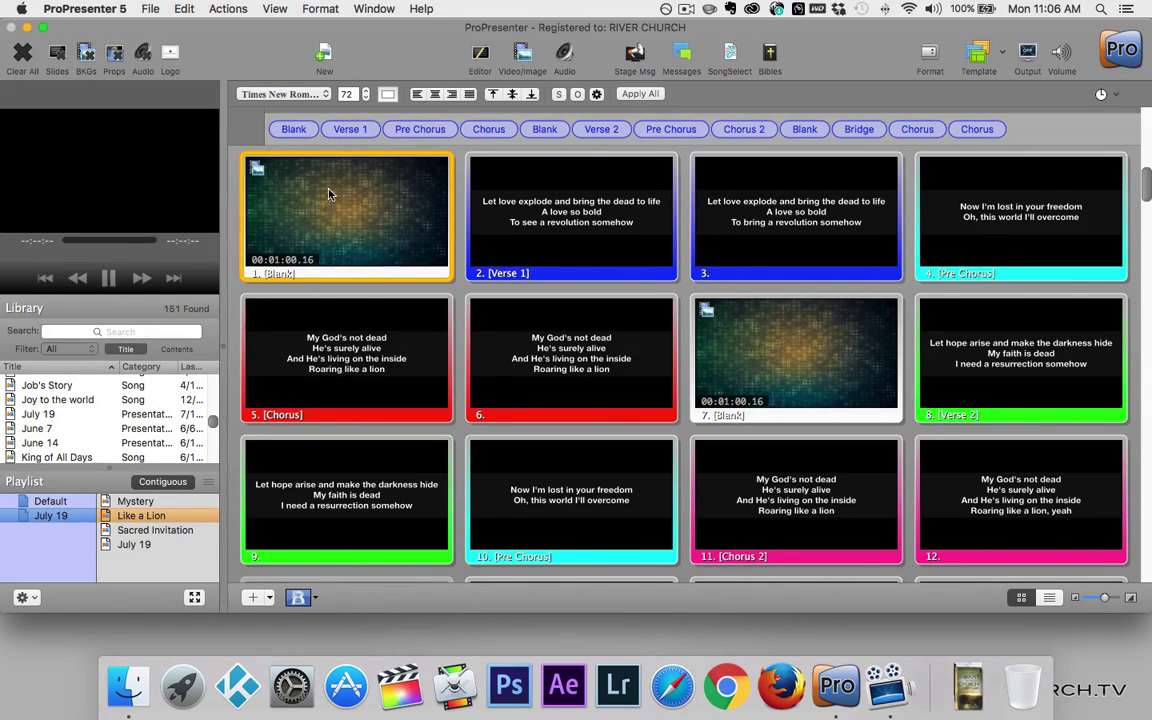
scroll(328, 193, "up", 3)
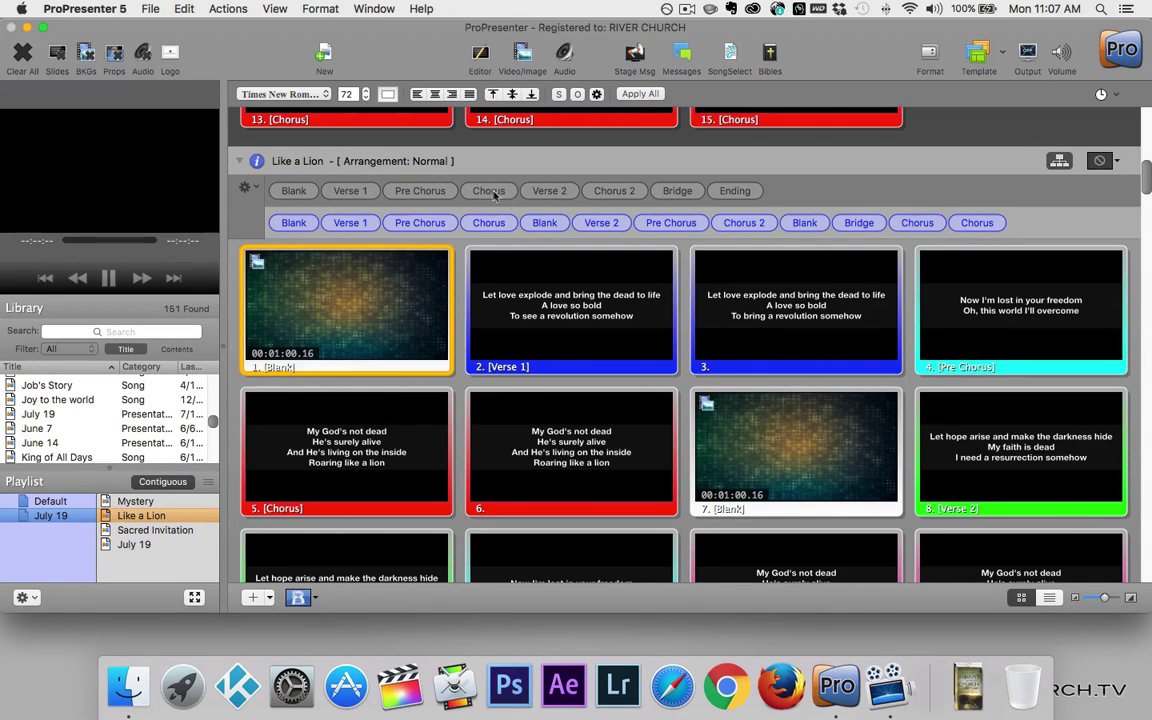
mouse_move(535, 228)
left_click_drag(562, 226, 548, 195)
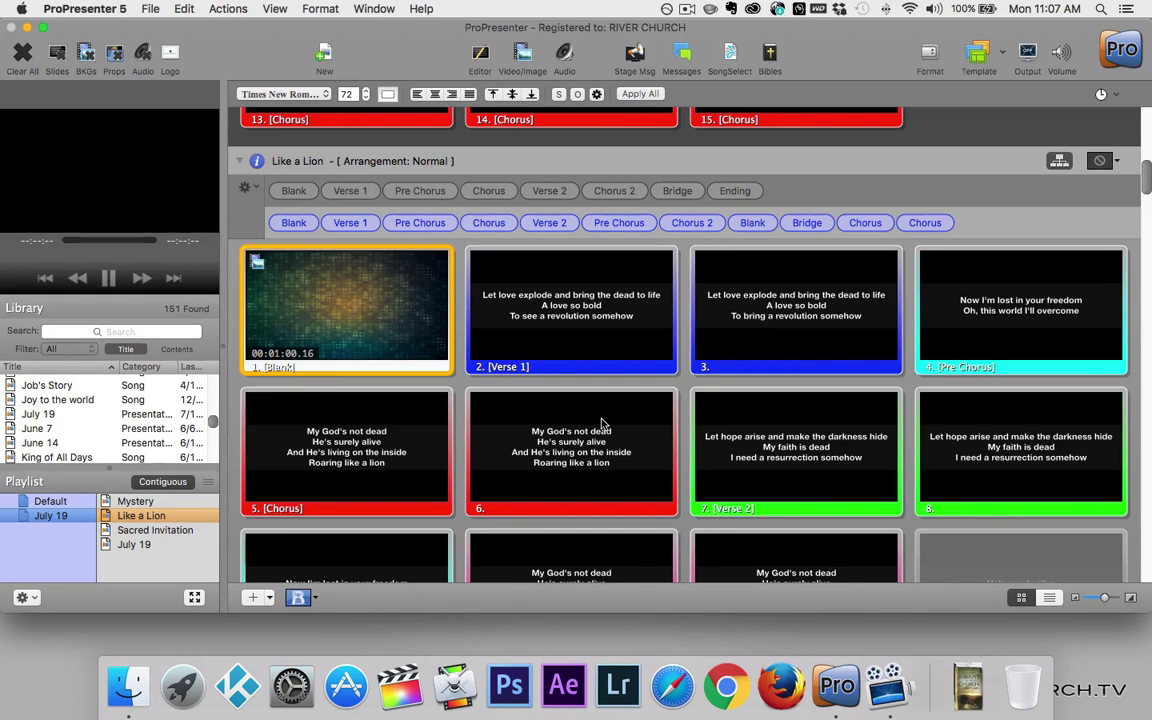
Show the arrangement controls for the song "Sacred Invitation" and apply its existing "Normal" arrangement
scroll(597, 424, "down", 5)
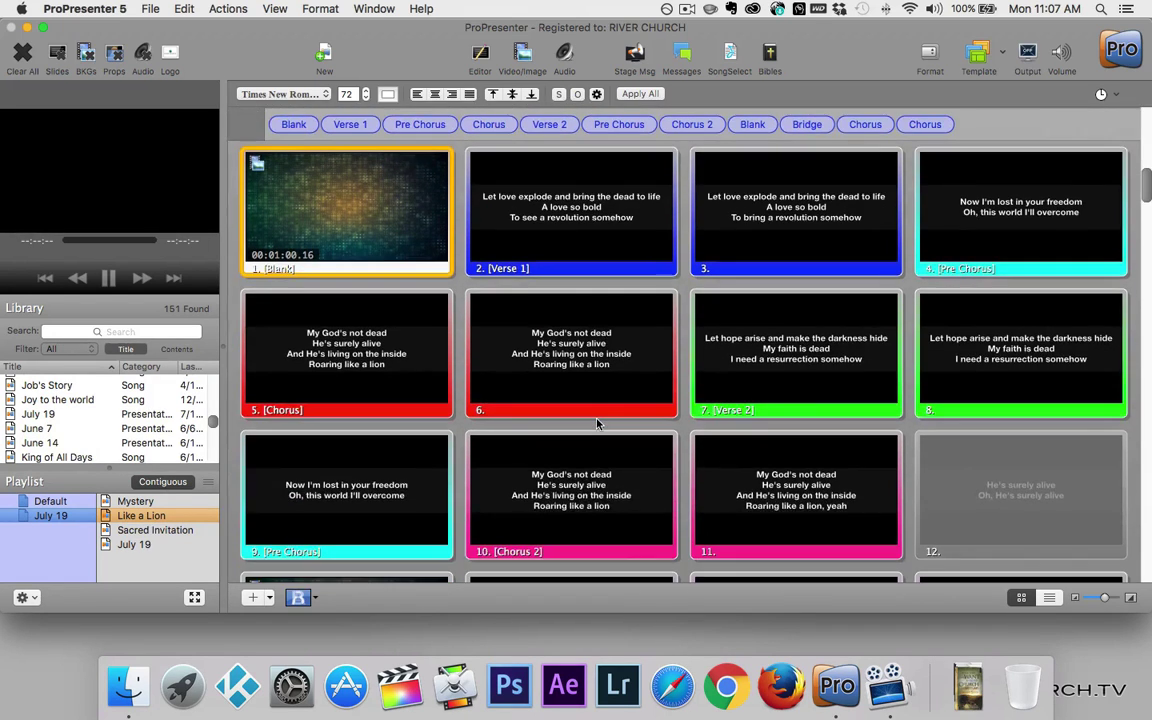
scroll(597, 424, "down", 5)
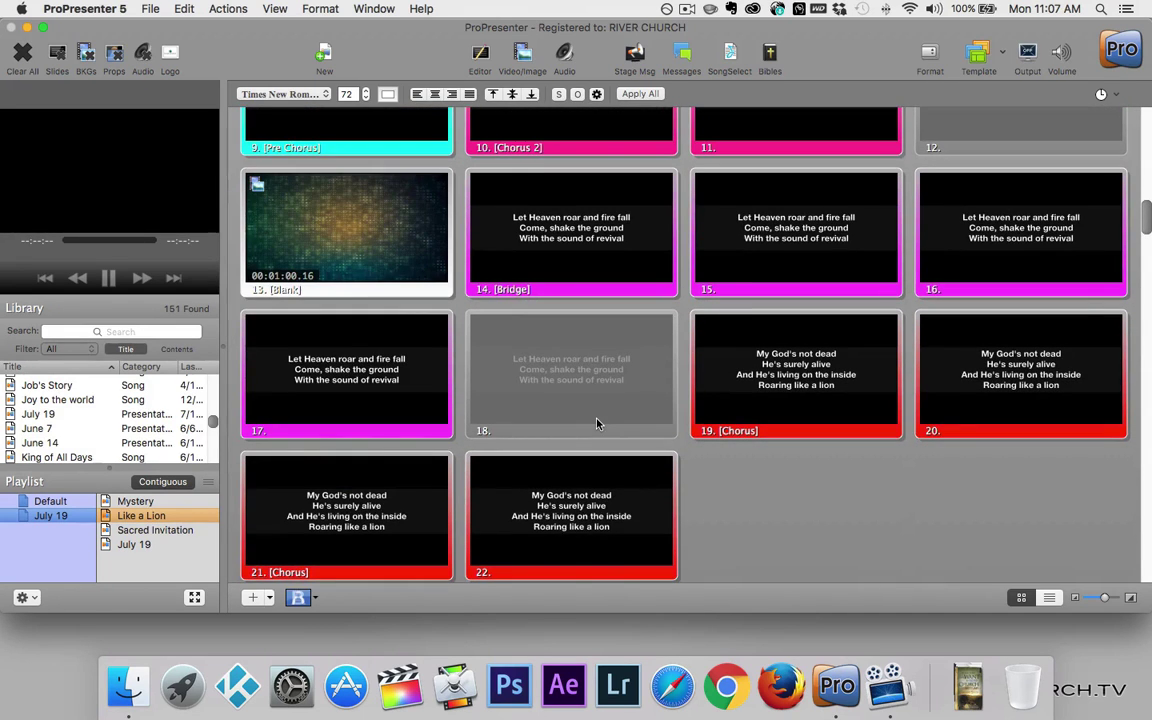
scroll(597, 424, "down", 2)
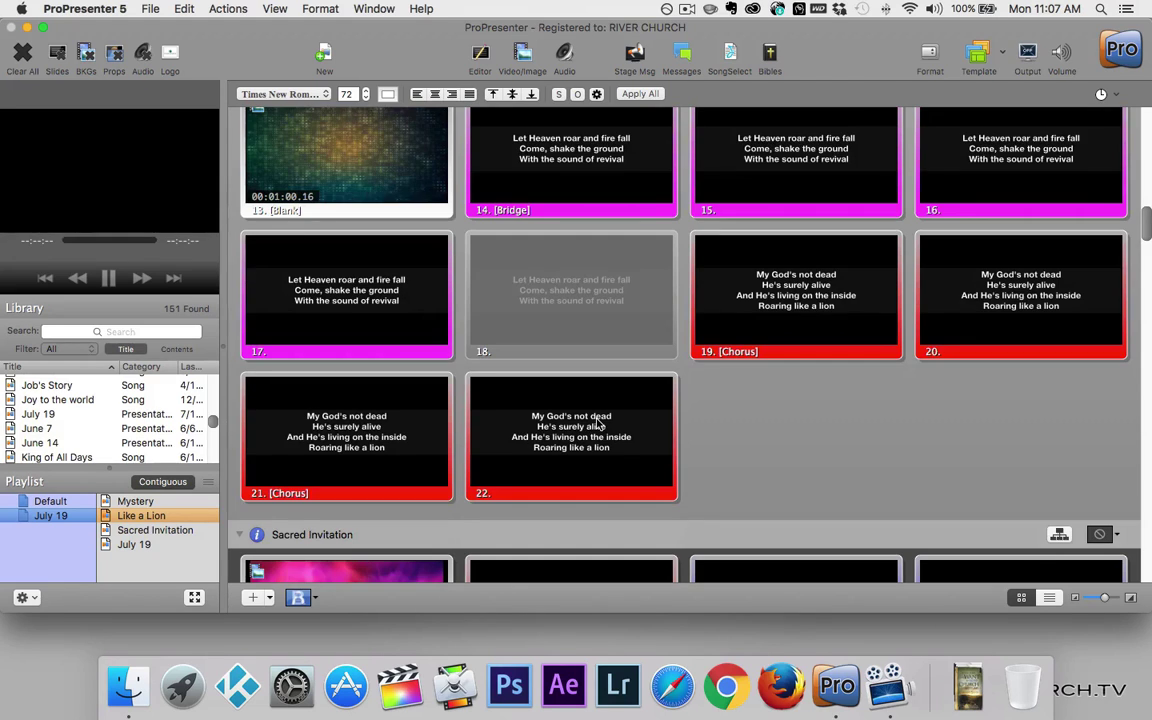
scroll(597, 424, "down", 2)
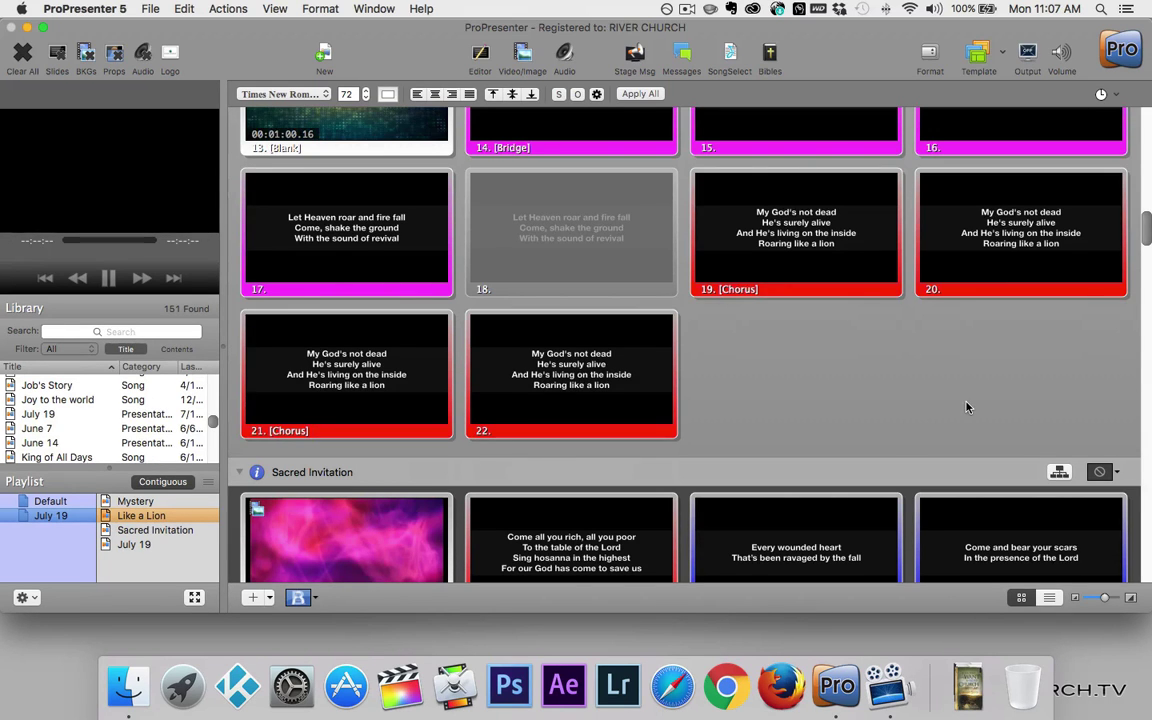
scroll(966, 407, "down", 4)
scroll(966, 407, "down", 3)
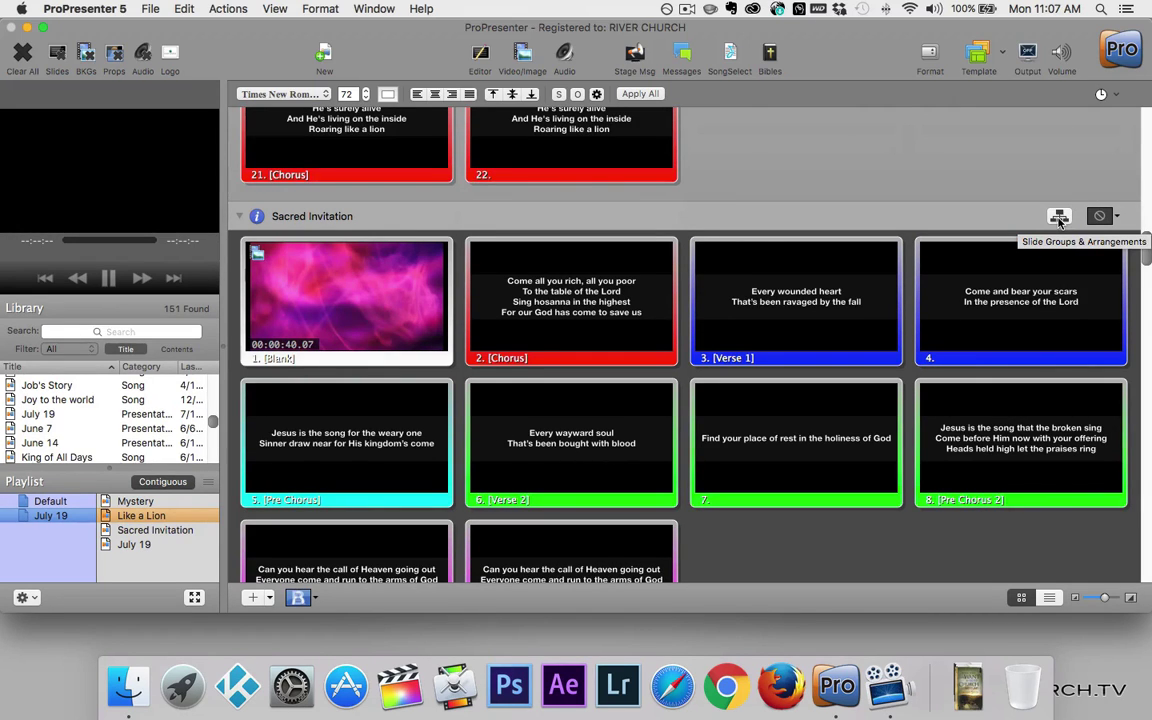
left_click(1059, 217)
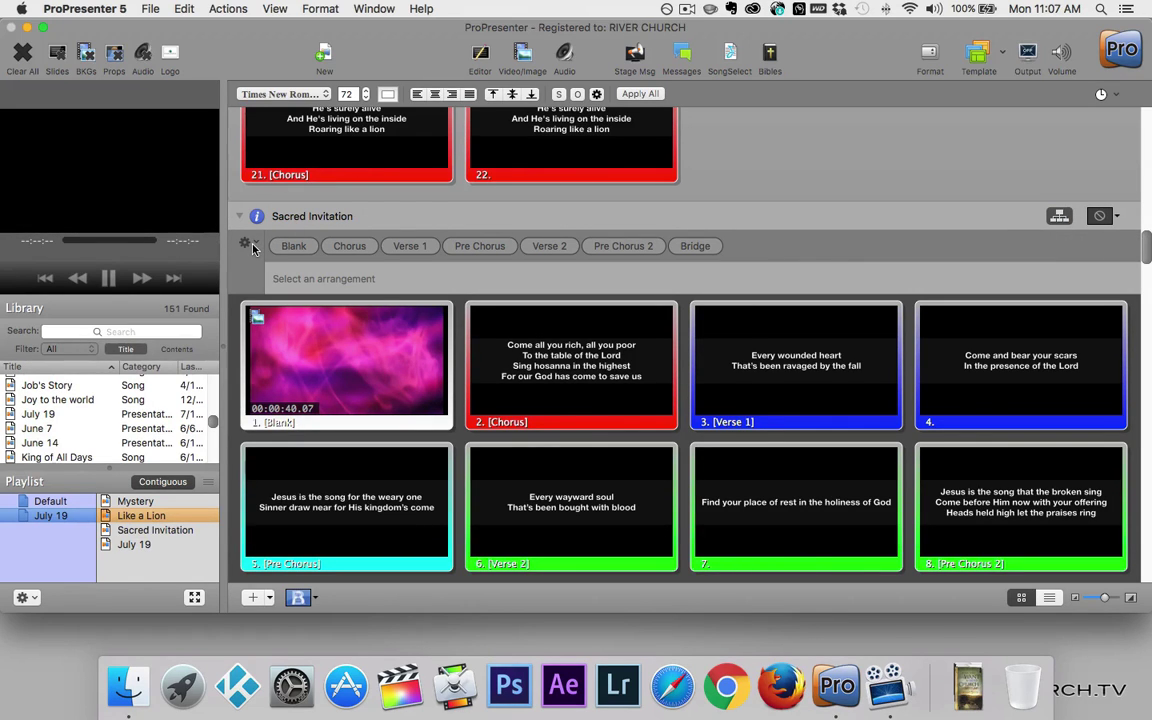
left_click(246, 245)
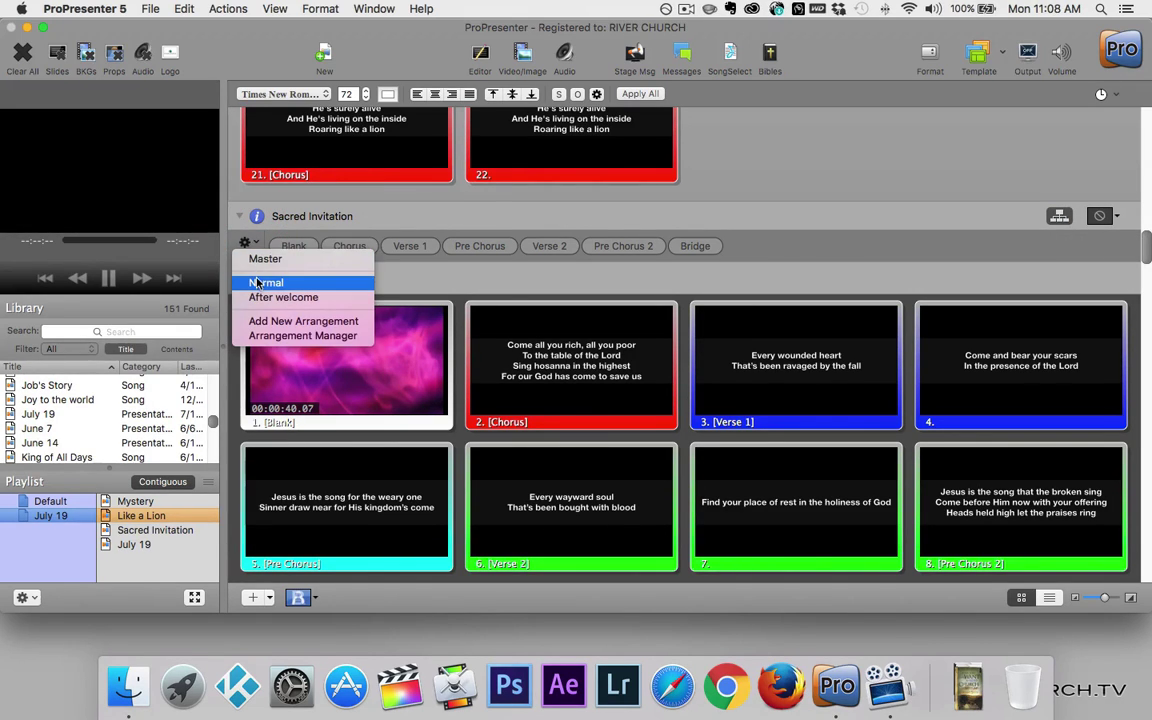
left_click(264, 283)
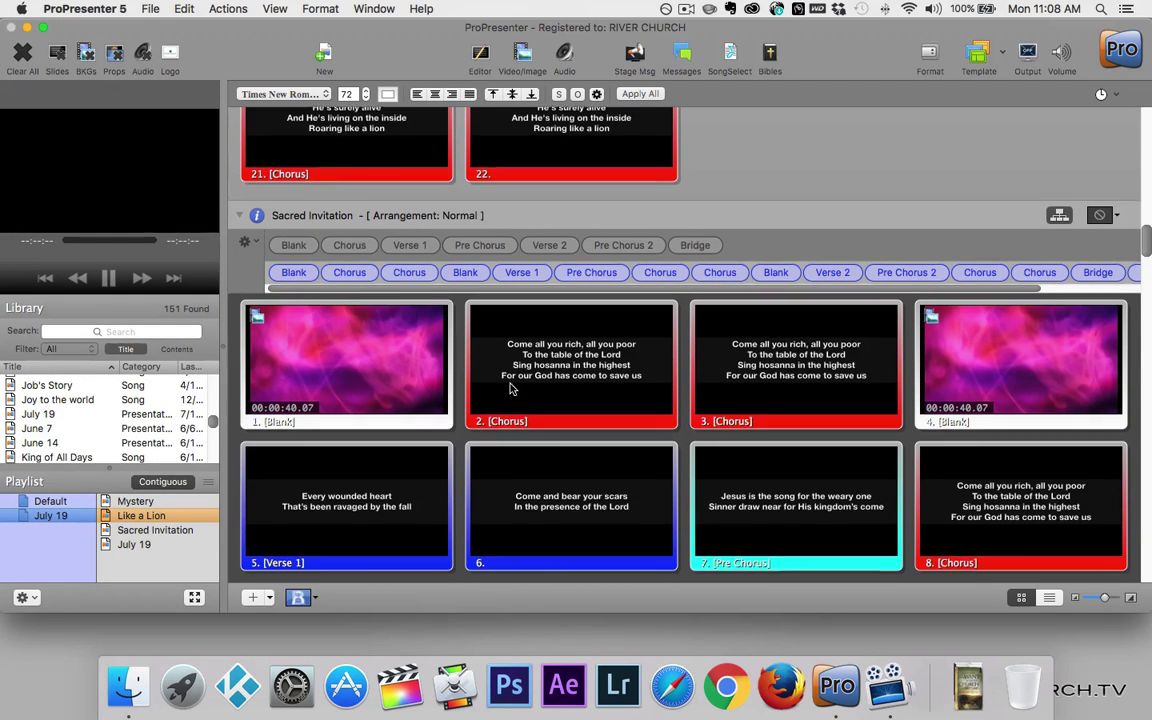
In the "Normal" arrangement of "Sacred Invitation", move the Blank before Verse 2 to between Verse 2 and Pre Chorus 2, and save
scroll(510, 388, "down", 2)
scroll(510, 388, "down", 2)
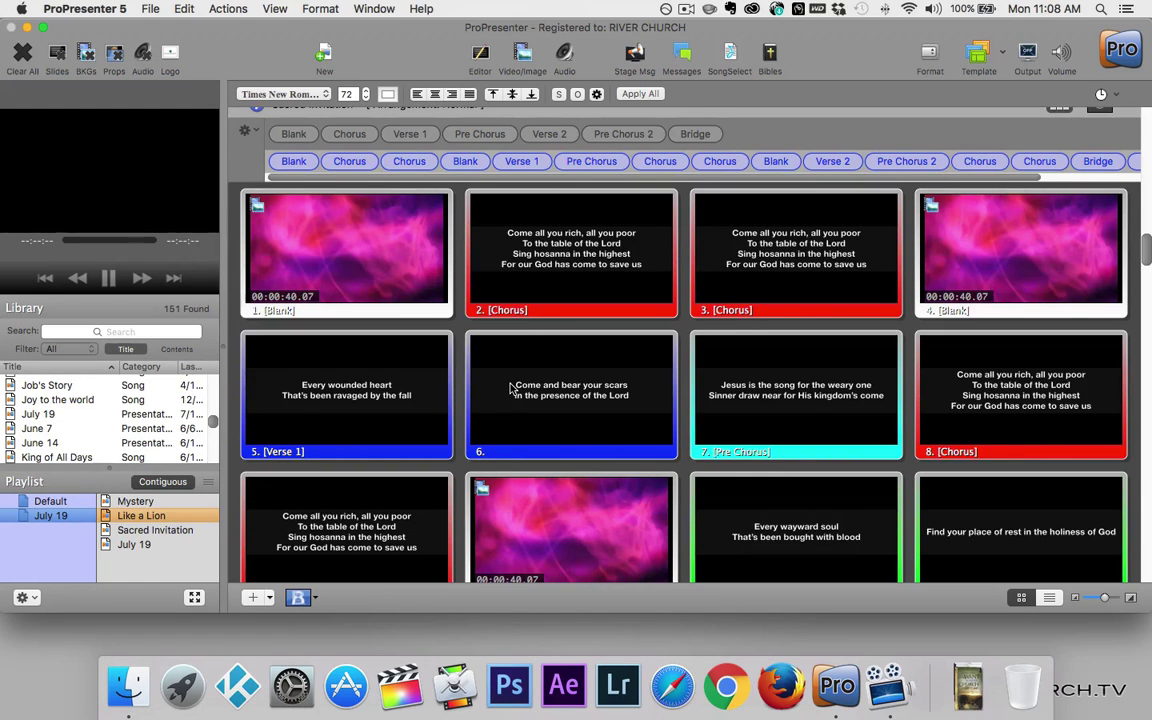
scroll(510, 388, "down", 2)
scroll(510, 388, "down", 2)
scroll(510, 388, "up", 2)
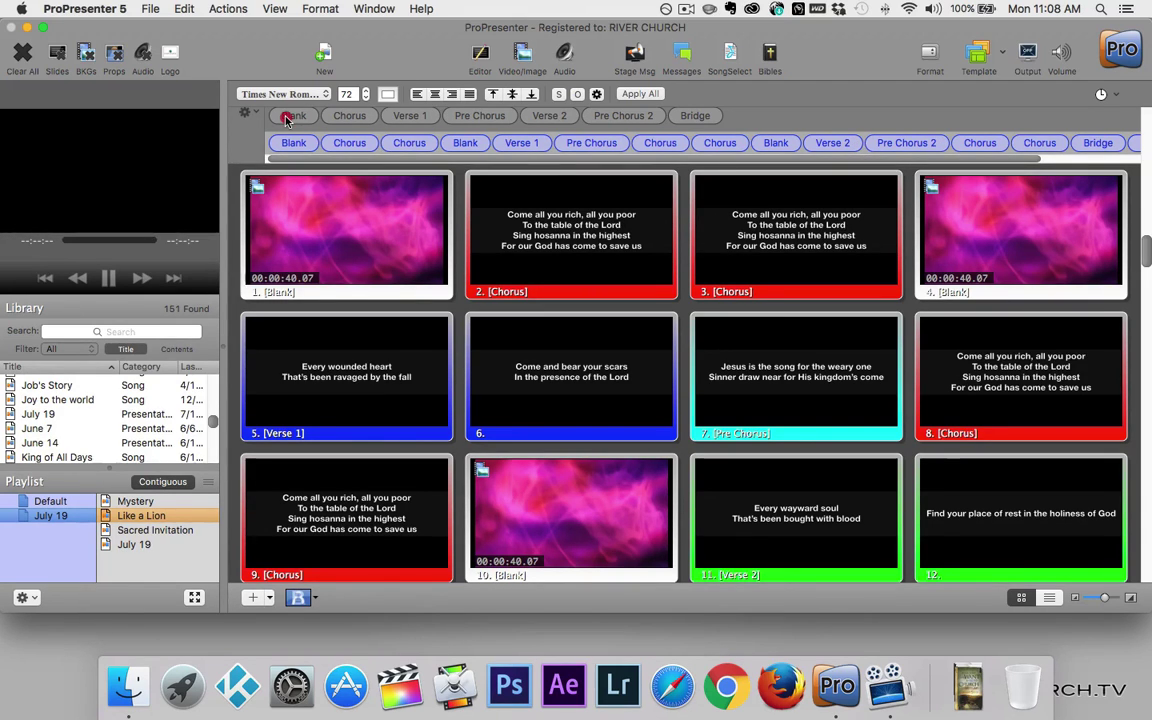
mouse_move(288, 117)
left_mouse_down()
mouse_move(485, 152)
mouse_move(868, 147)
left_mouse_up()
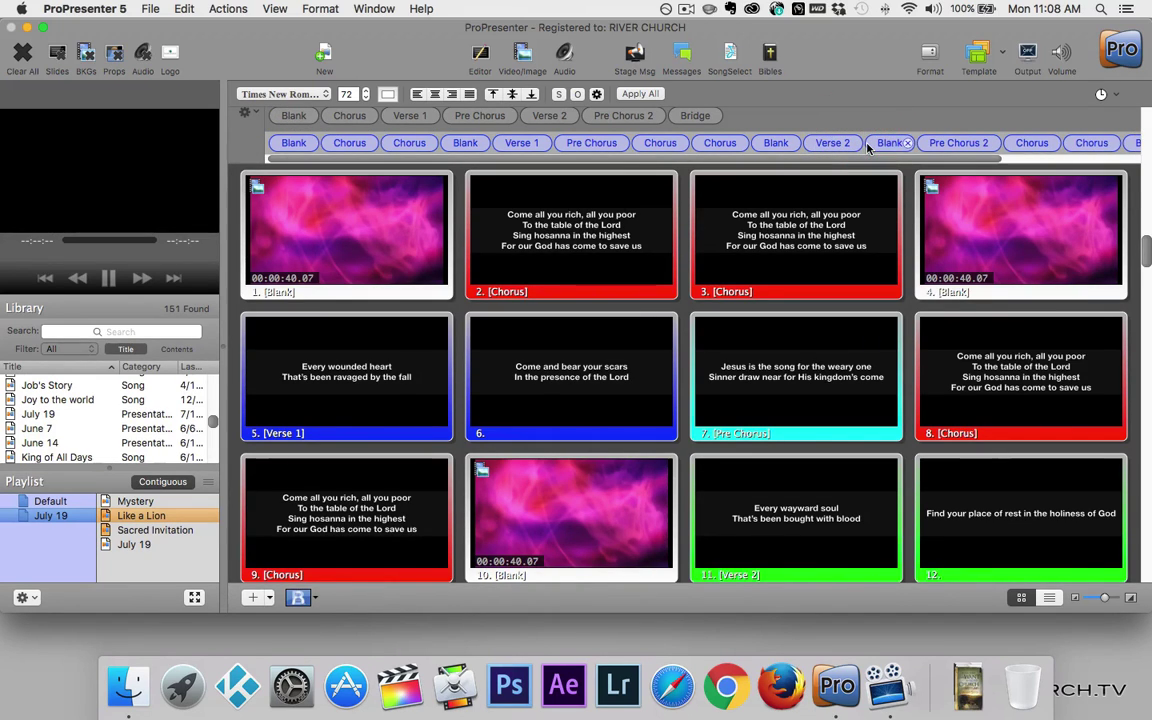
left_click(792, 144)
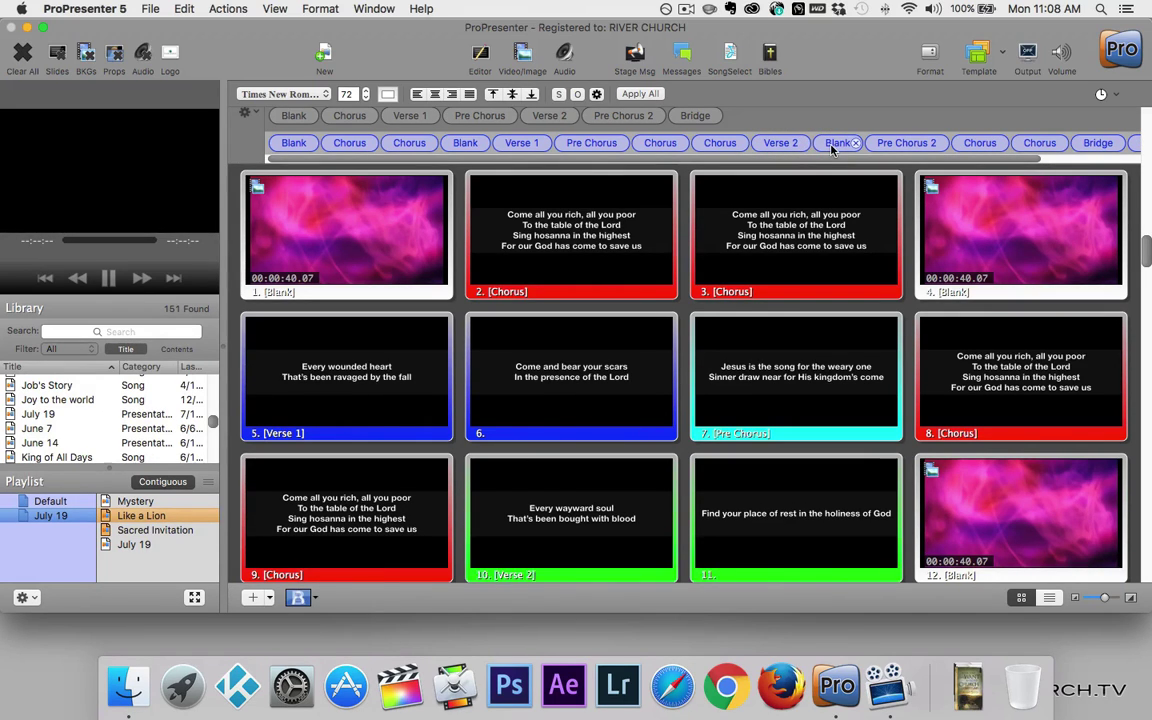
left_click_drag(831, 147, 758, 150)
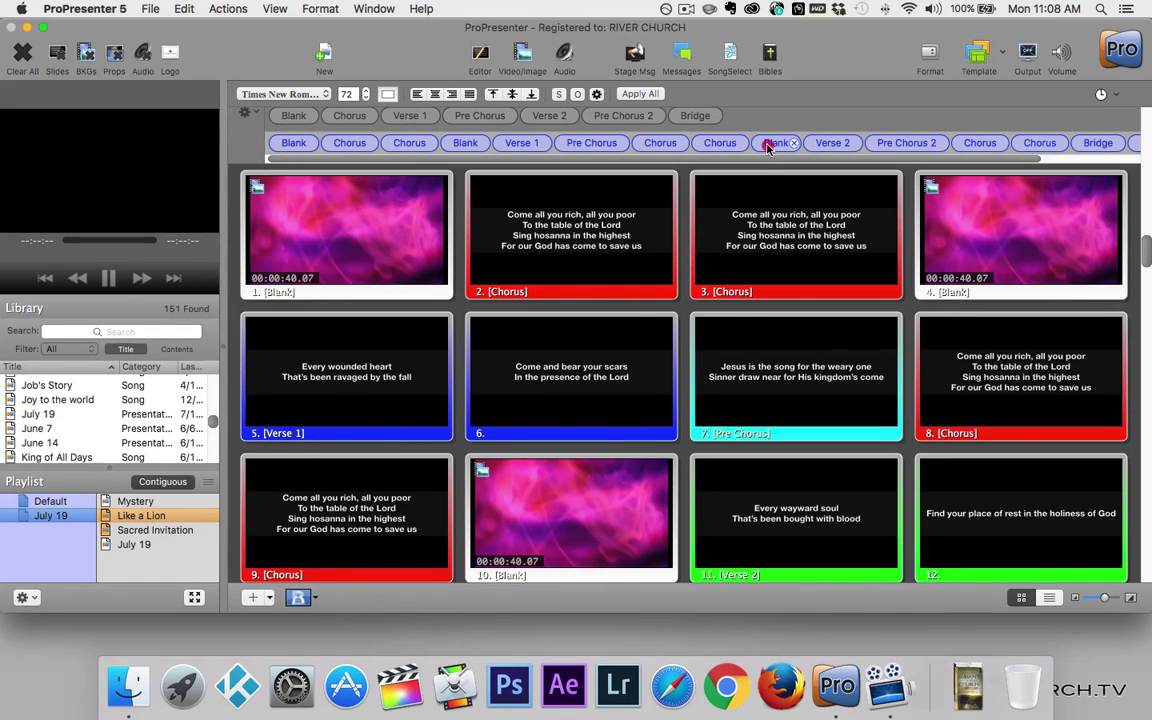
left_click_drag(832, 145, 779, 140)
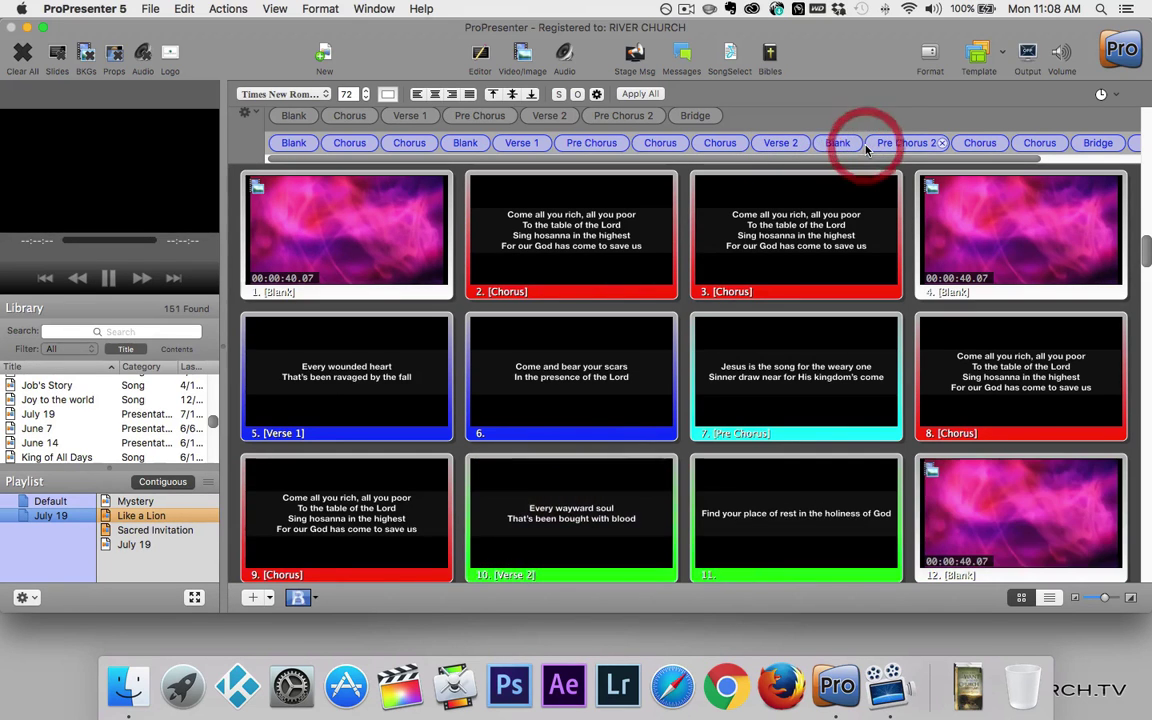
scroll(643, 458, "down", 2)
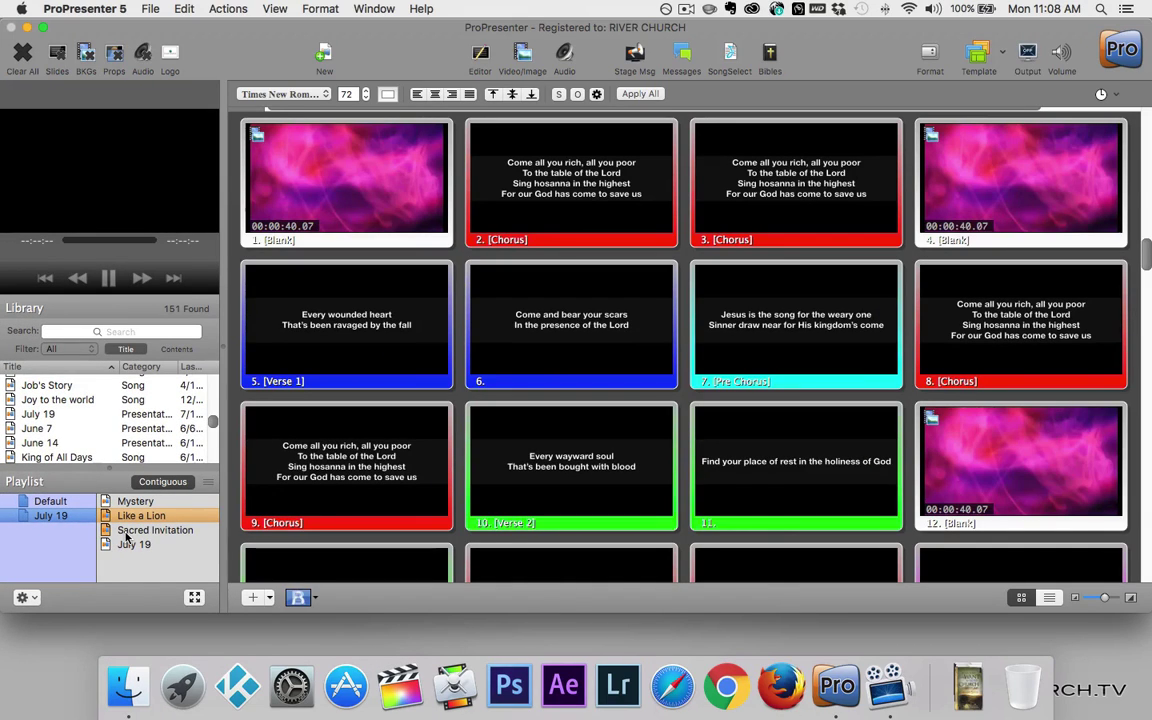
key("super+s")
Review the playlist's slides from "Sacred Invitation" into the July 19 sermon, and back up to the start of "Mystery"
scroll(340, 500, "down", 8)
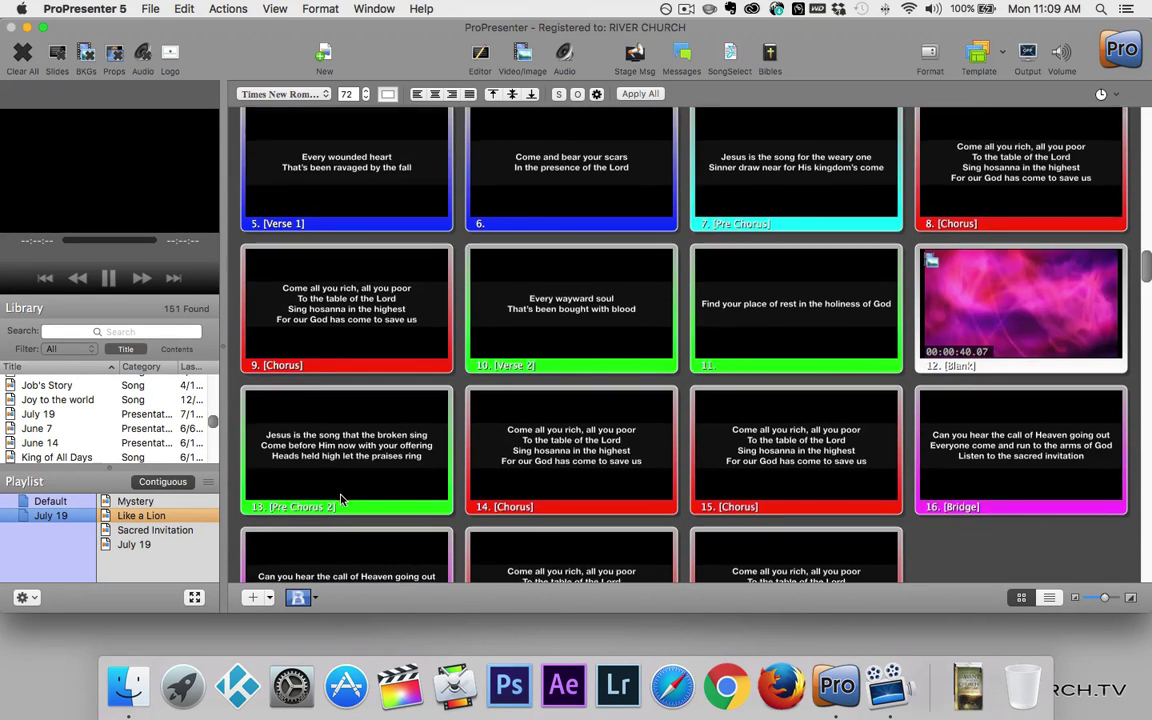
scroll(468, 532, "down", 3)
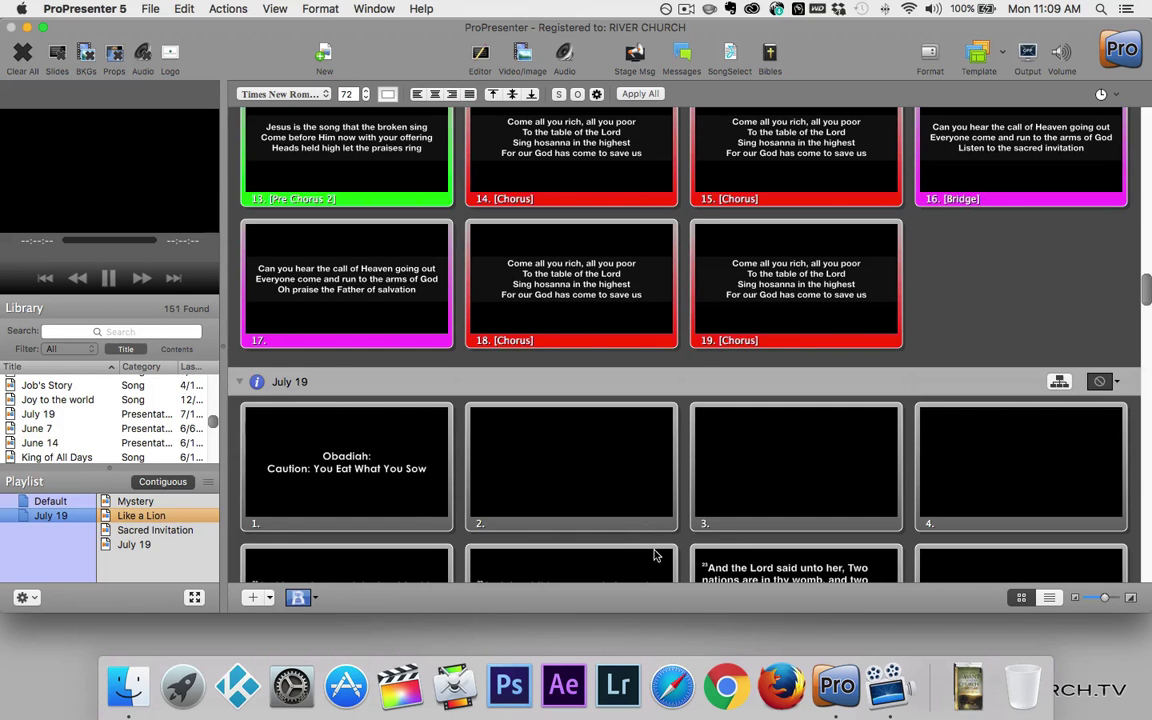
scroll(655, 555, "down", 3)
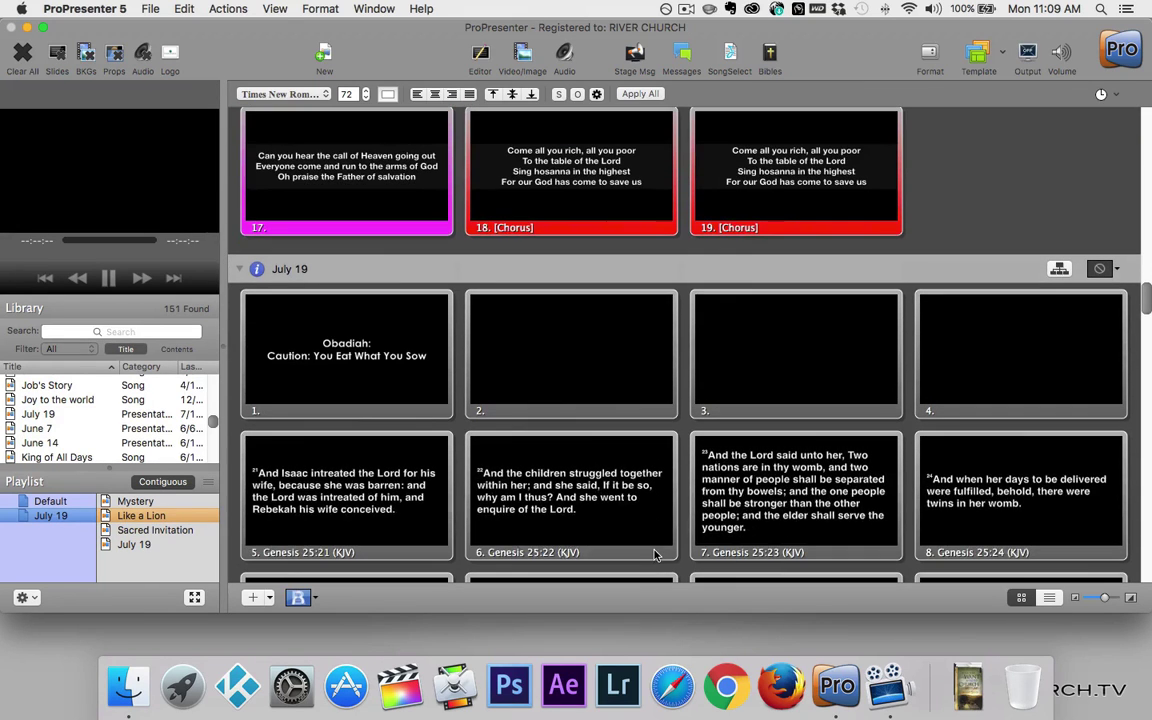
scroll(655, 555, "down", 3)
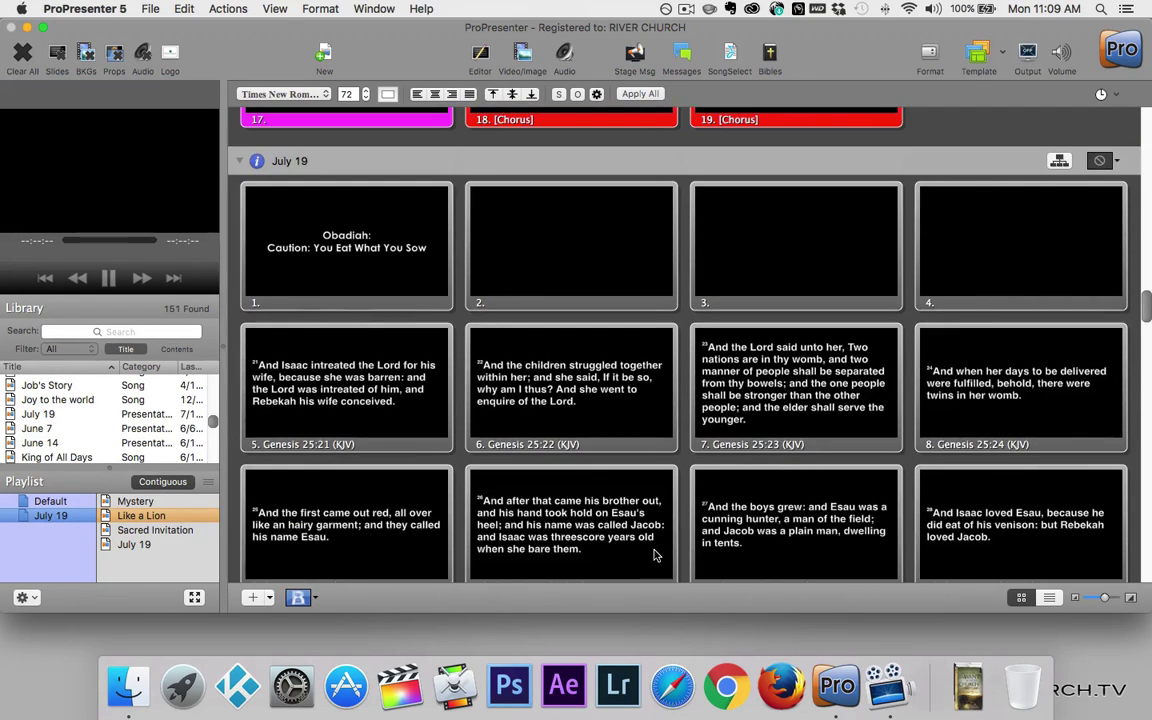
scroll(655, 555, "up", 1)
scroll(655, 555, "up", 10)
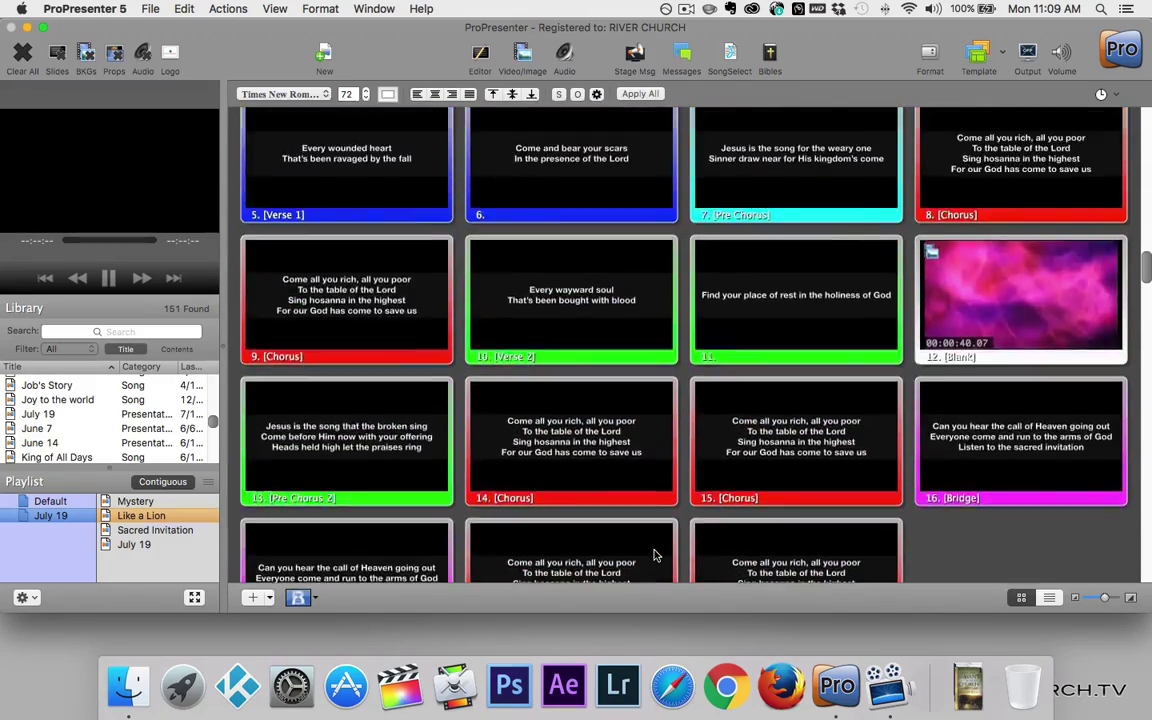
scroll(655, 555, "up", 15)
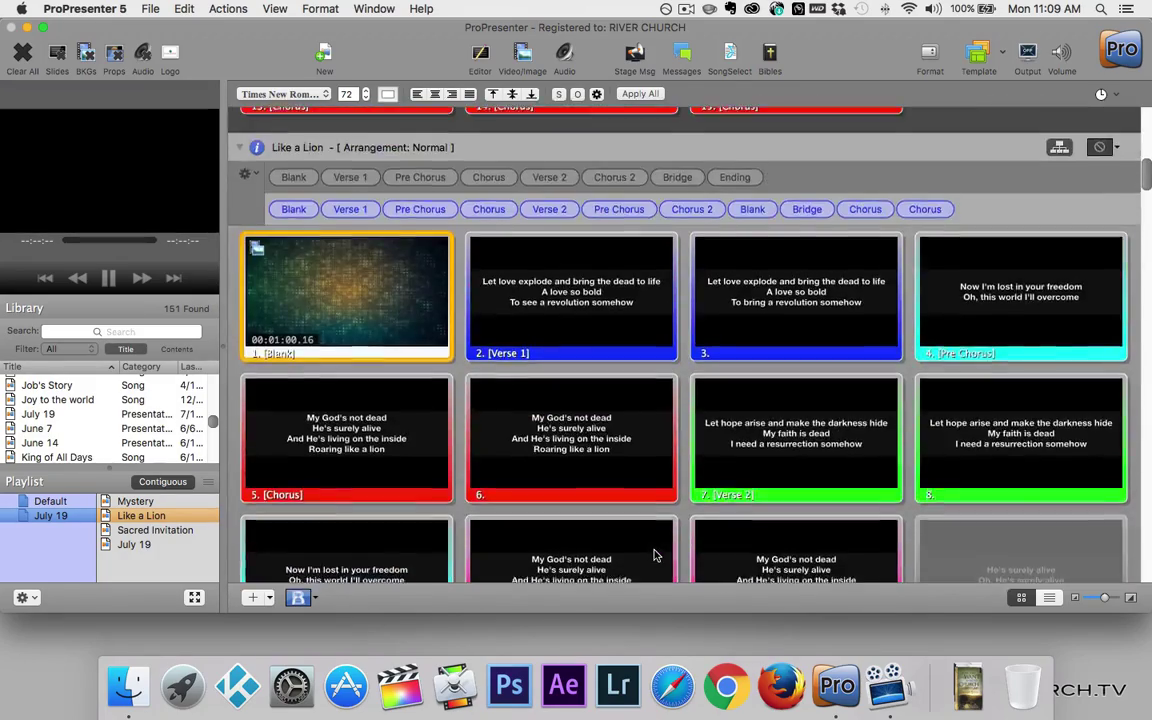
scroll(655, 555, "up", 5)
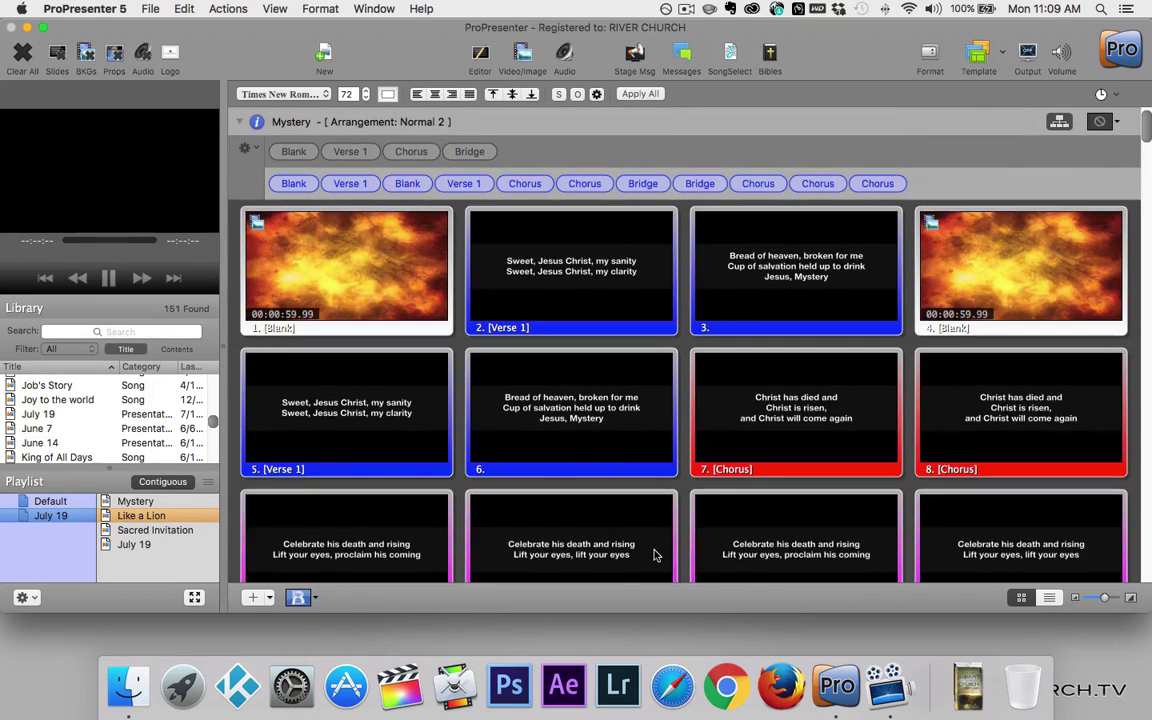
Send the first Blank slide of "Mystery" live and run through its slides to slide 6, going back to slide 5 once
left_click(313, 276)
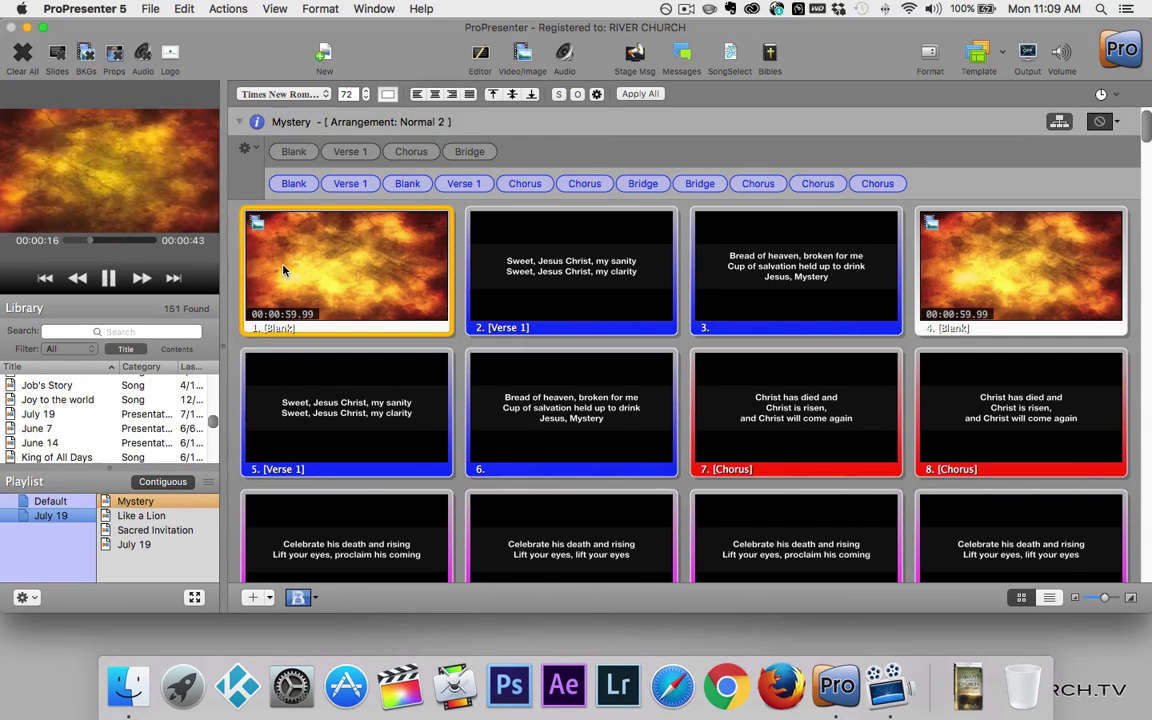
left_click(567, 272)
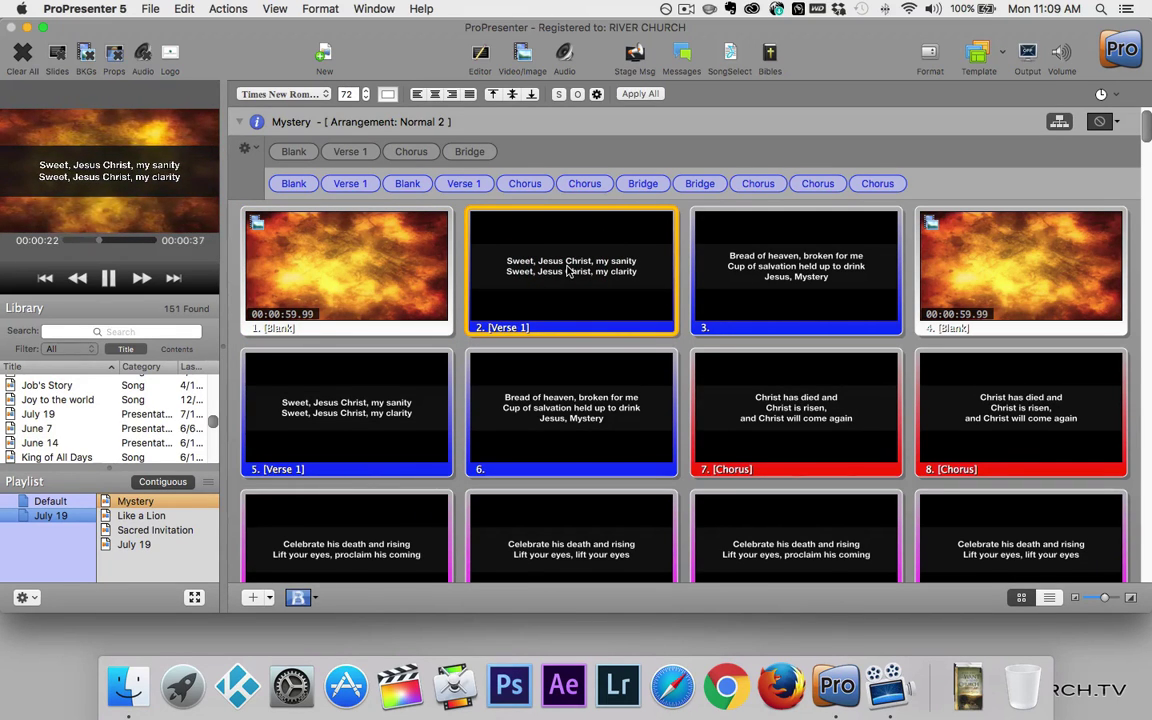
key("Right")
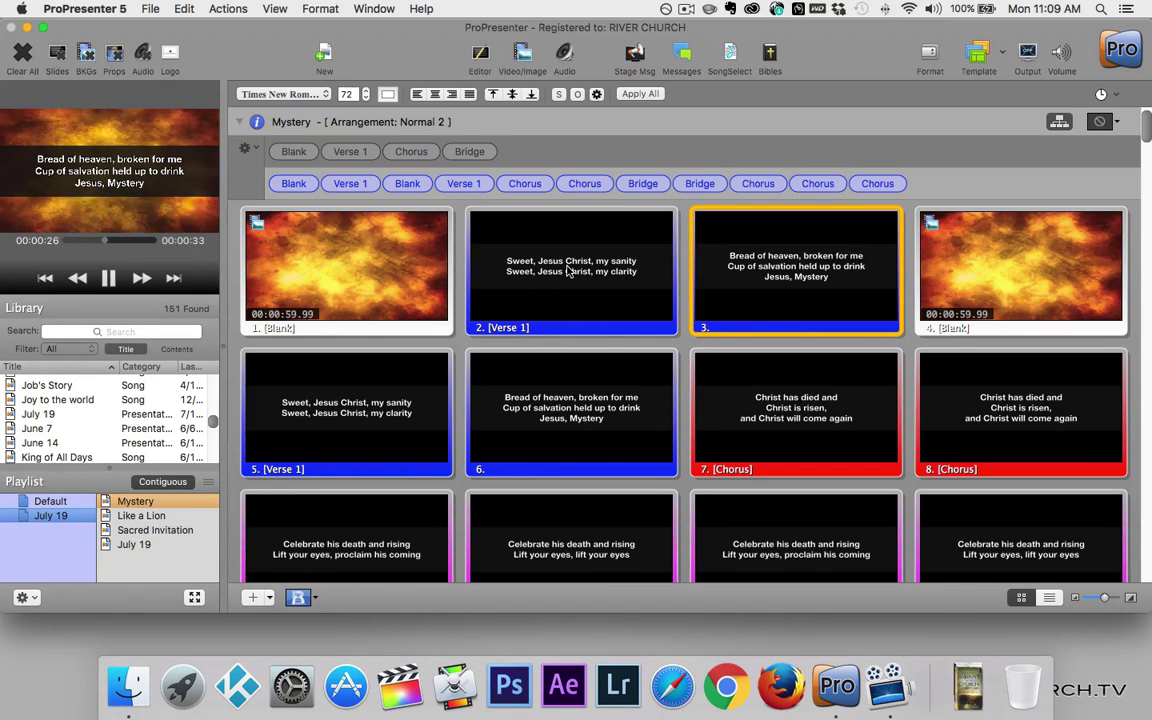
key("Right")
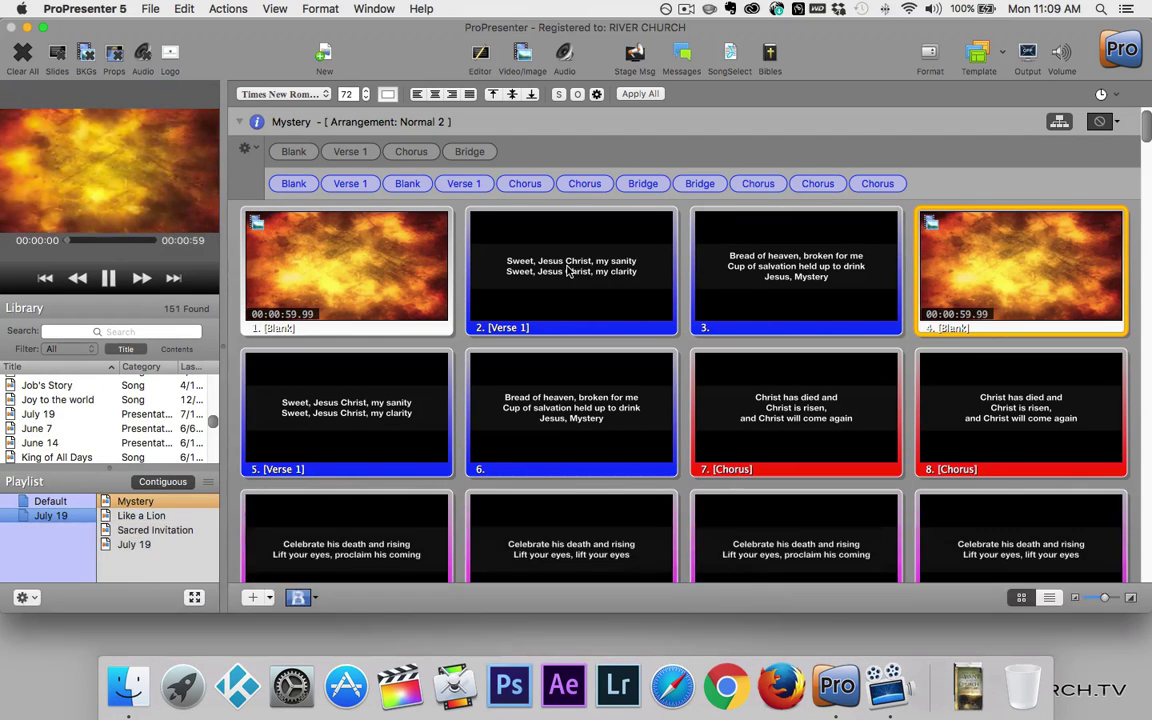
key("Right")
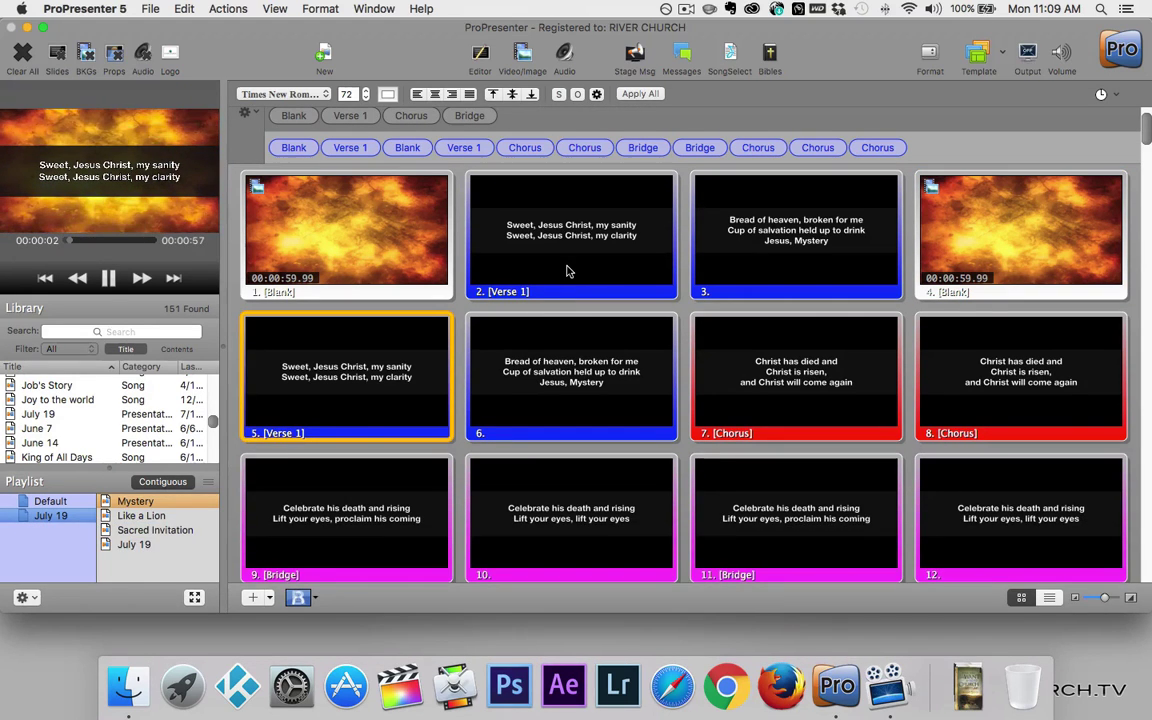
key("Right")
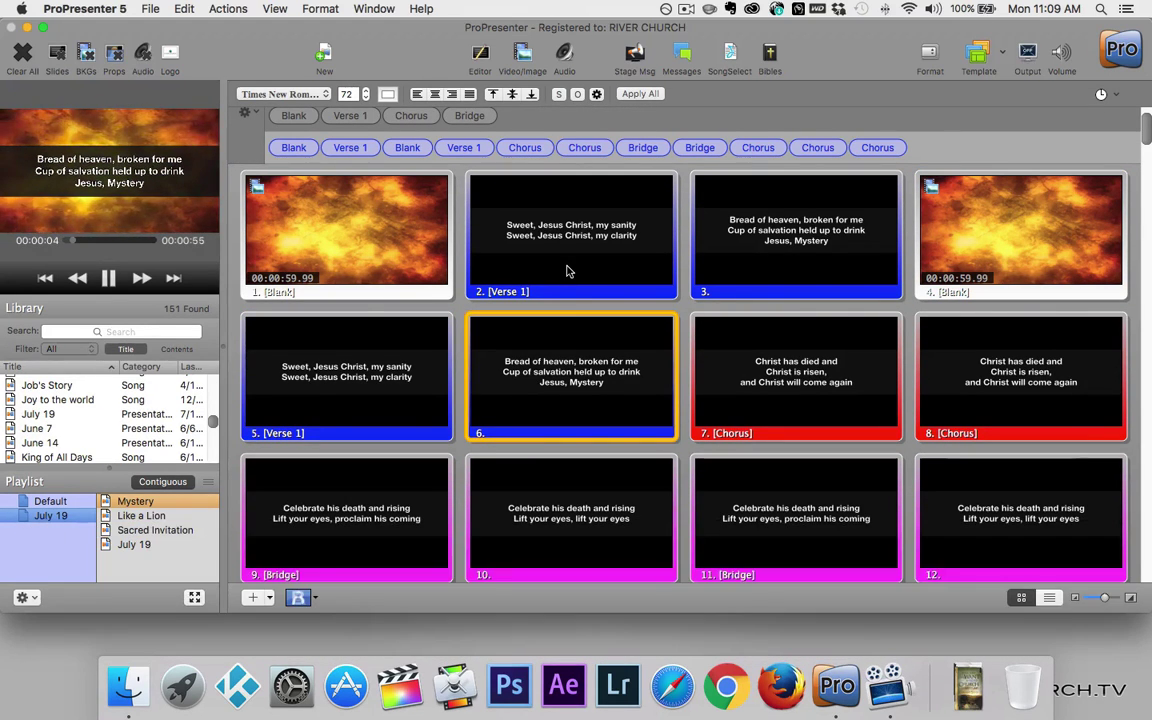
key("Left")
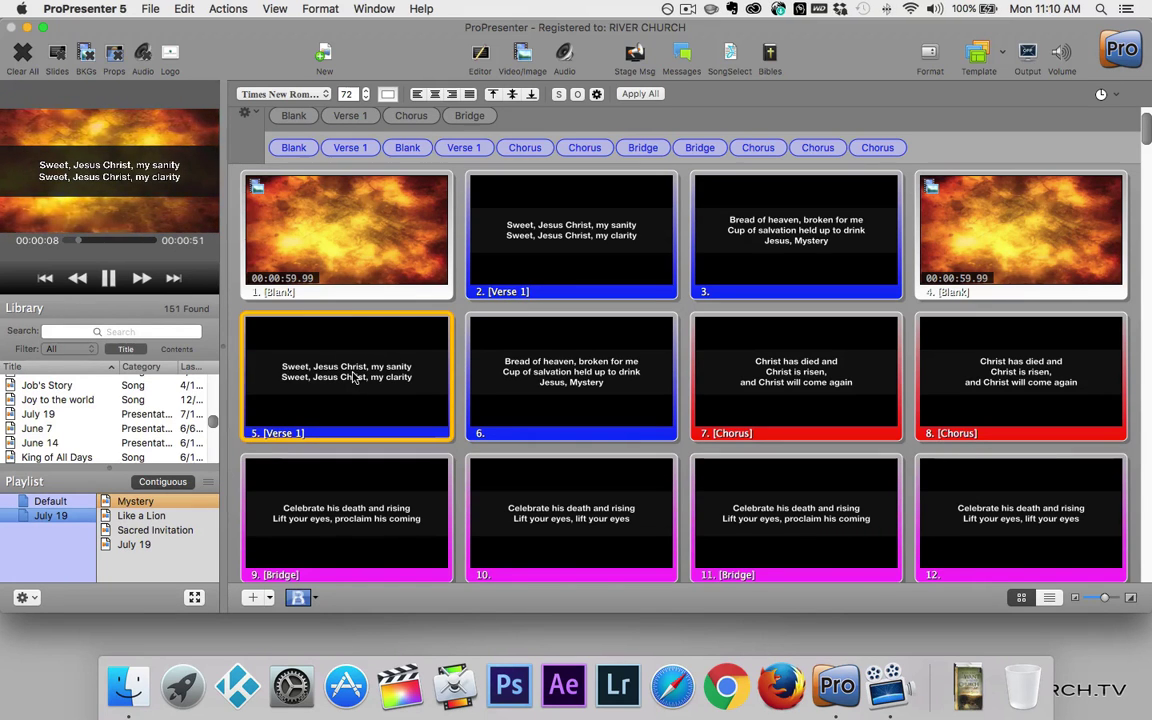
key("Right")
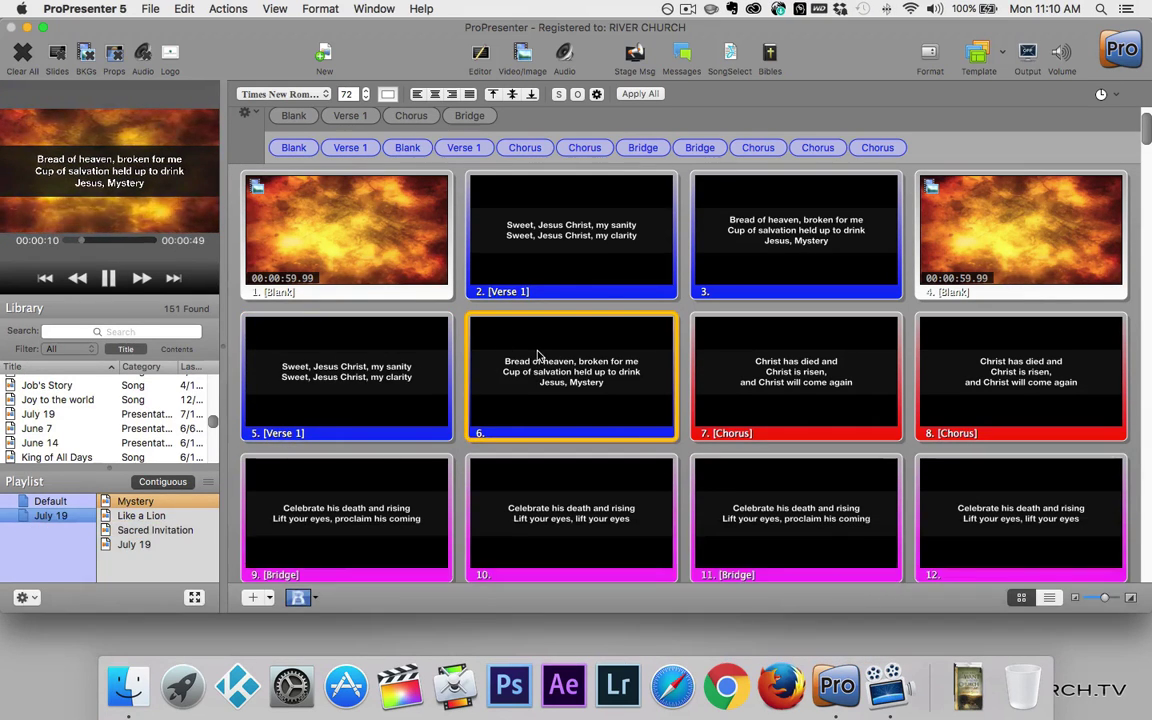
Send the last Chorus slide of "Mystery" live and advance into "Like a Lion" through its Blank and both Verse 1 slides
scroll(558, 365, "down", 3)
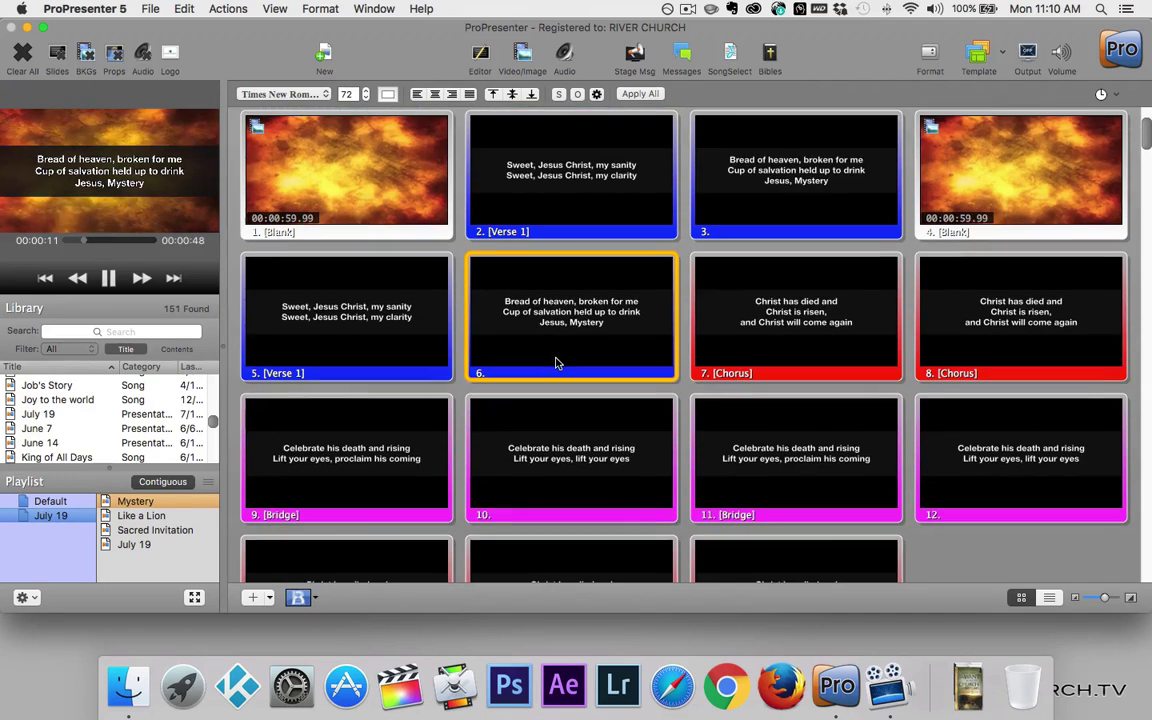
left_click(733, 514)
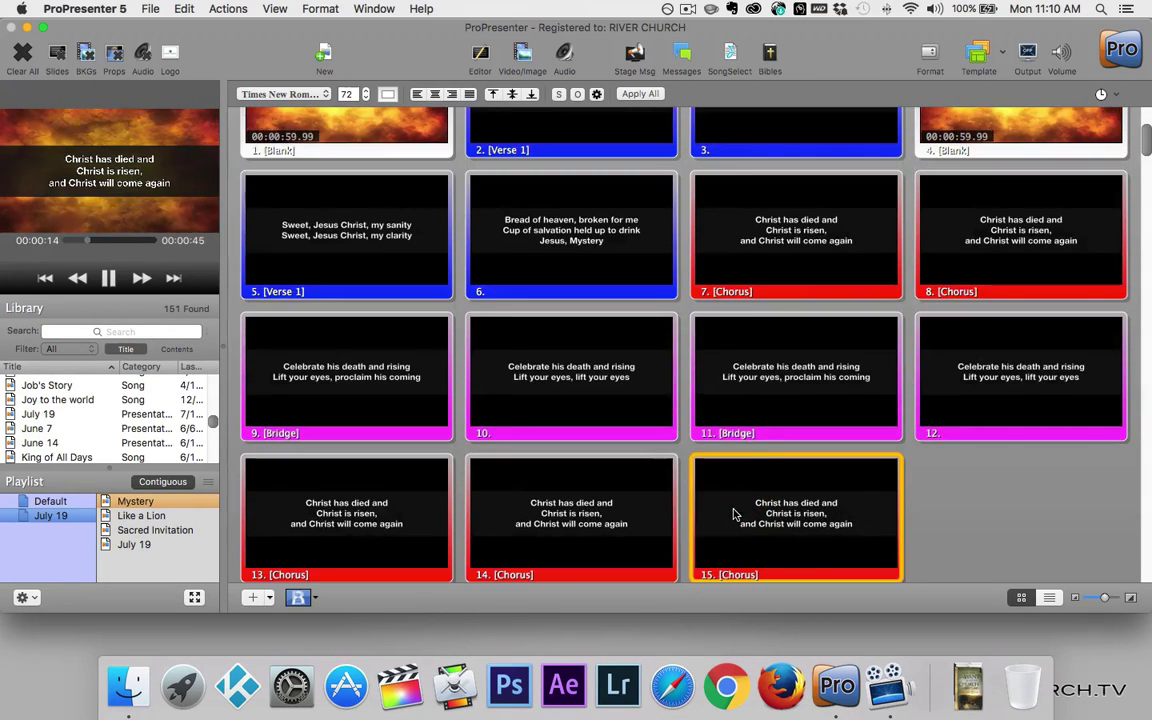
scroll(738, 514, "down", 4)
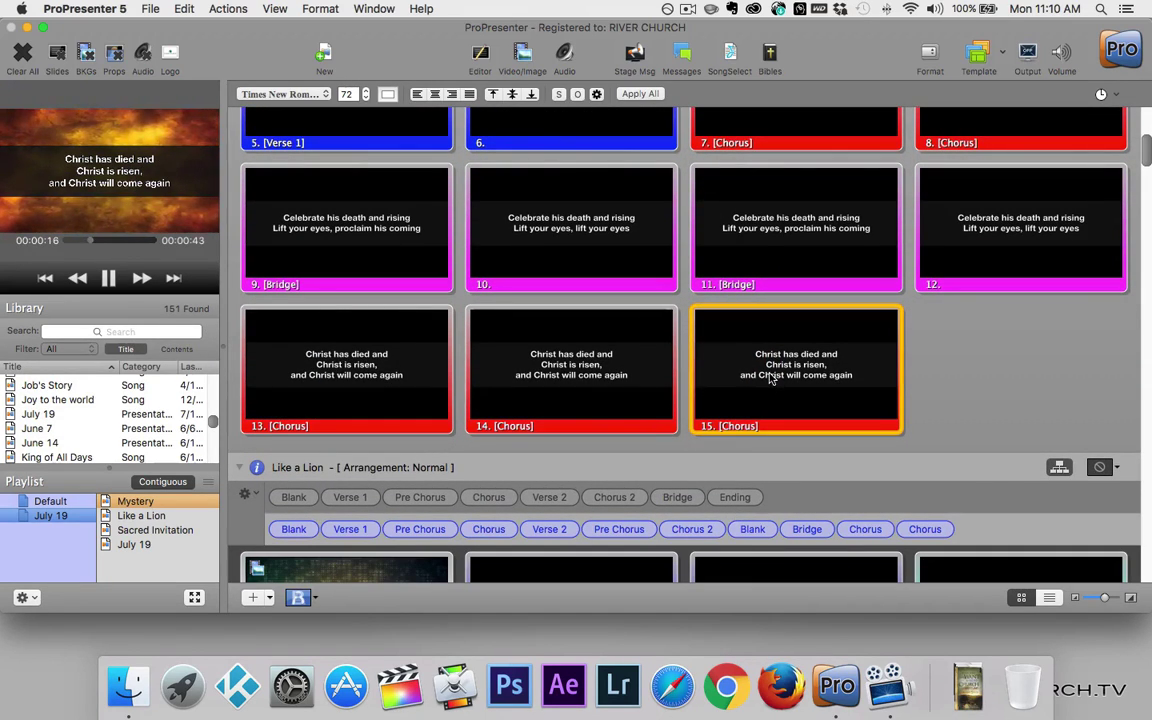
scroll(795, 565, "down", 2)
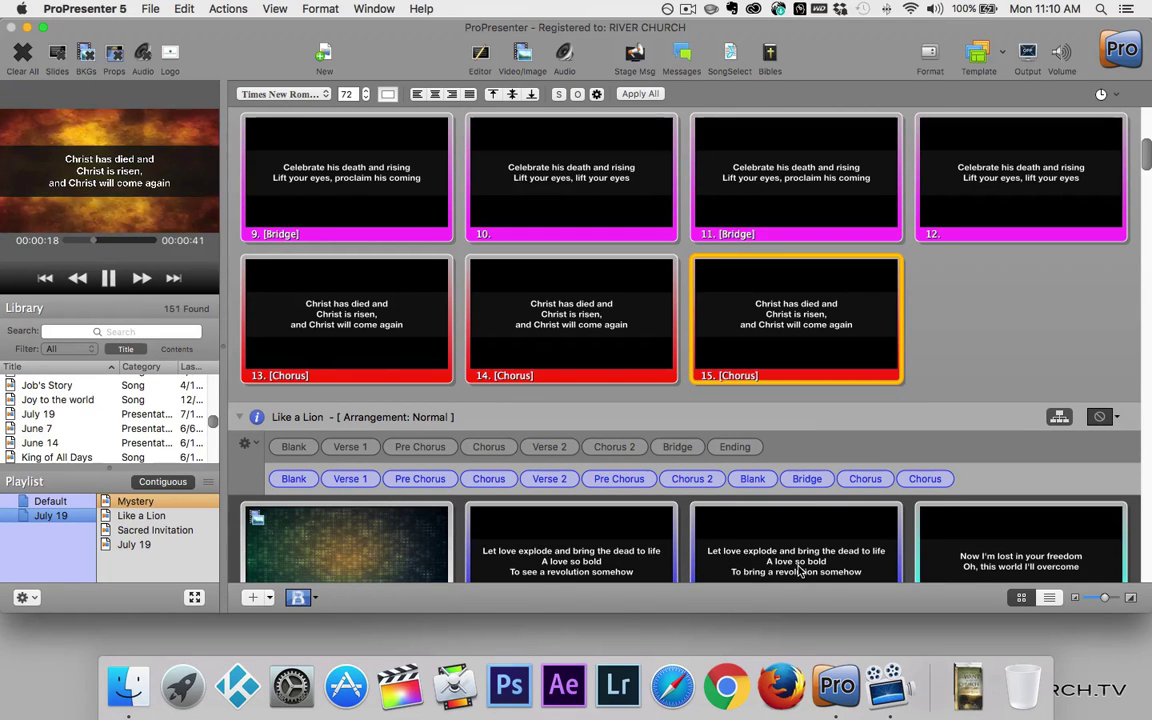
scroll(798, 572, "down", 6)
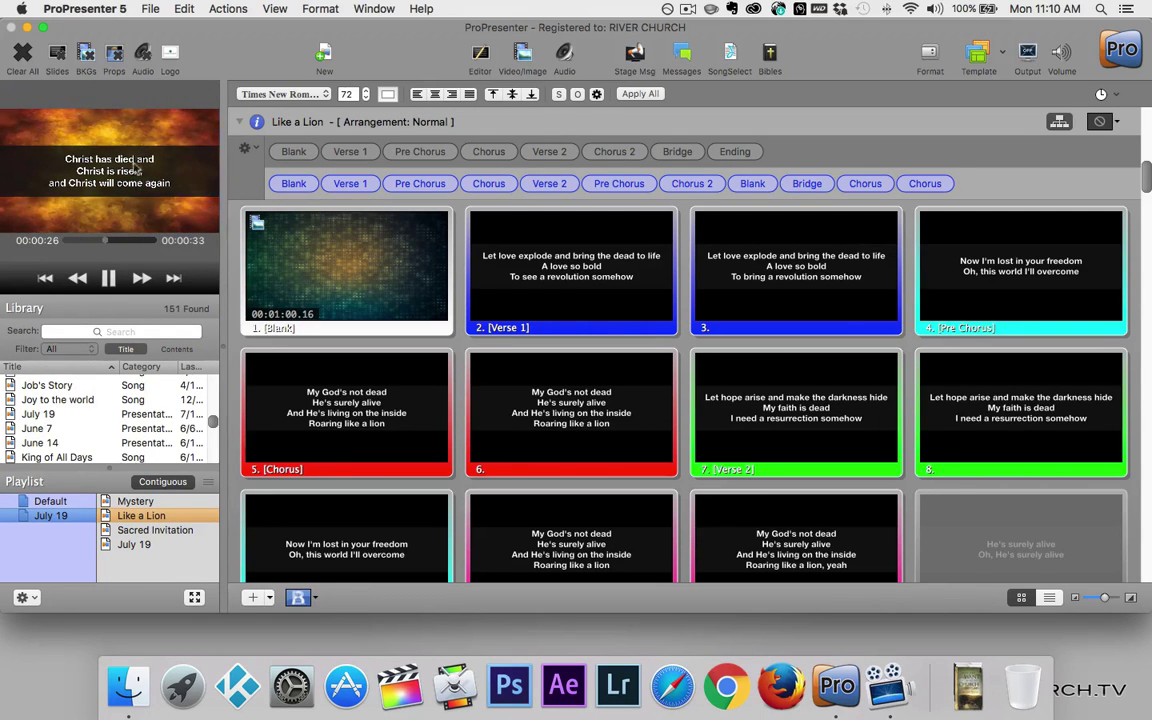
key("Right")
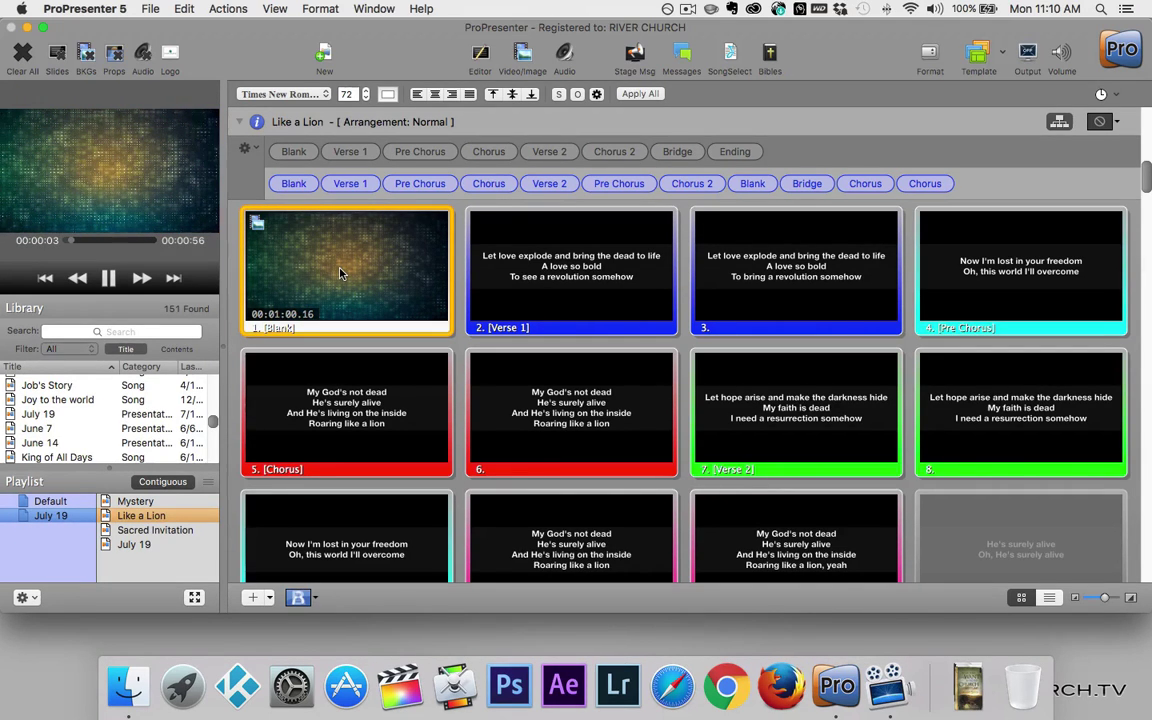
key("Right")
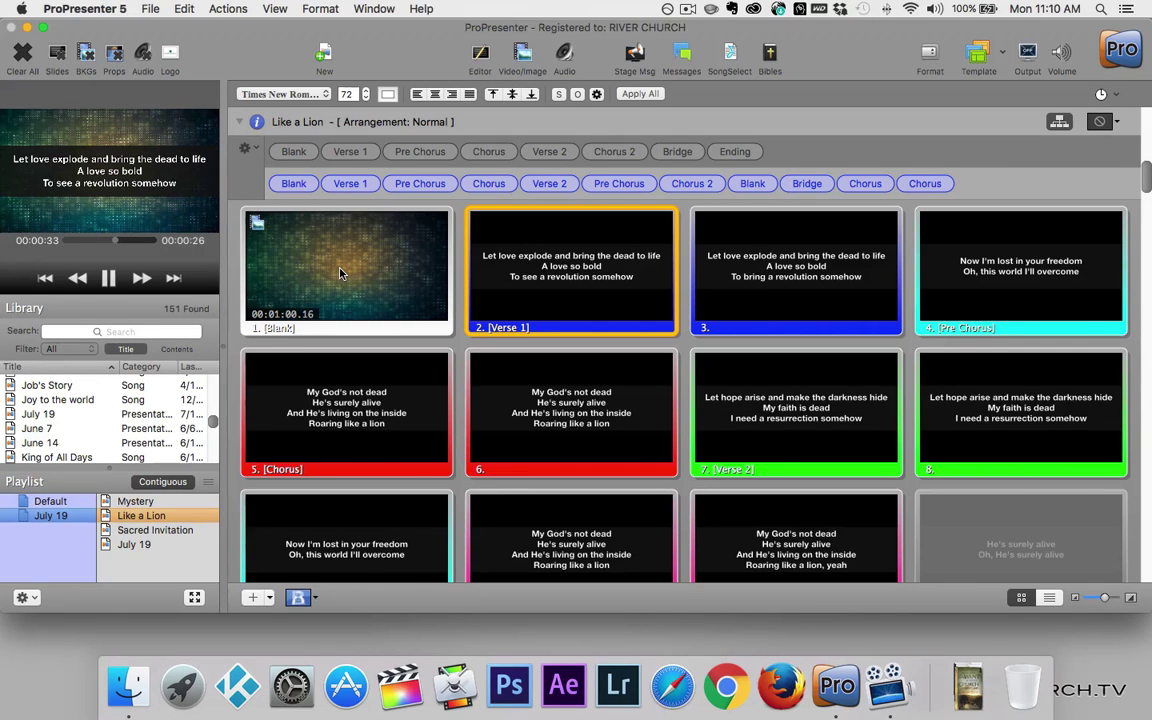
key("Right")
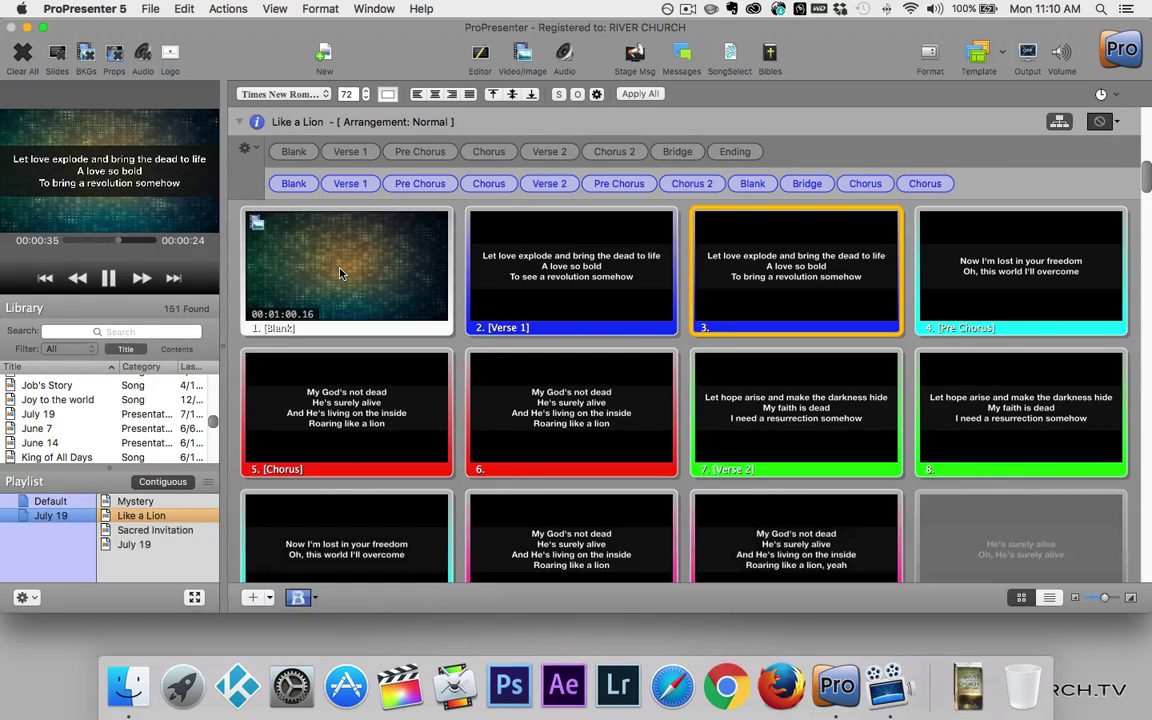
Look over the rest of "Like a Lion", the "Sacred Invitation" slides and the July 19 sermon's Genesis 25 scripture slides
scroll(340, 273, "down", 6)
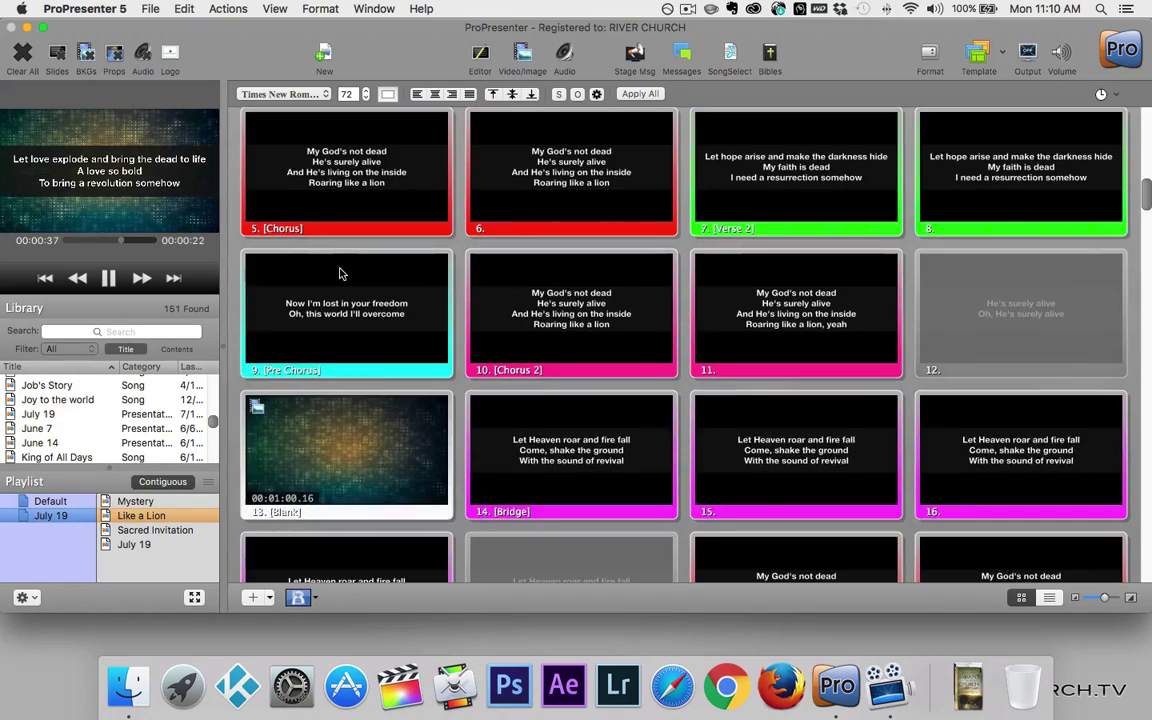
scroll(340, 273, "down", 10)
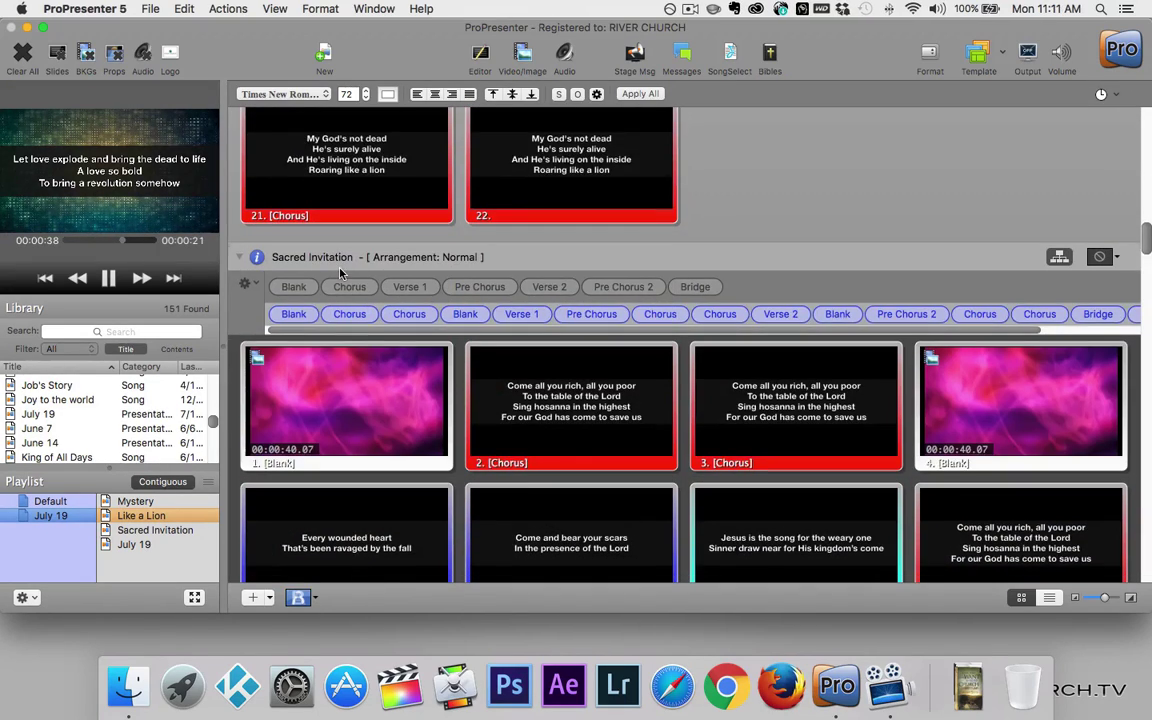
scroll(342, 350, "down", 4)
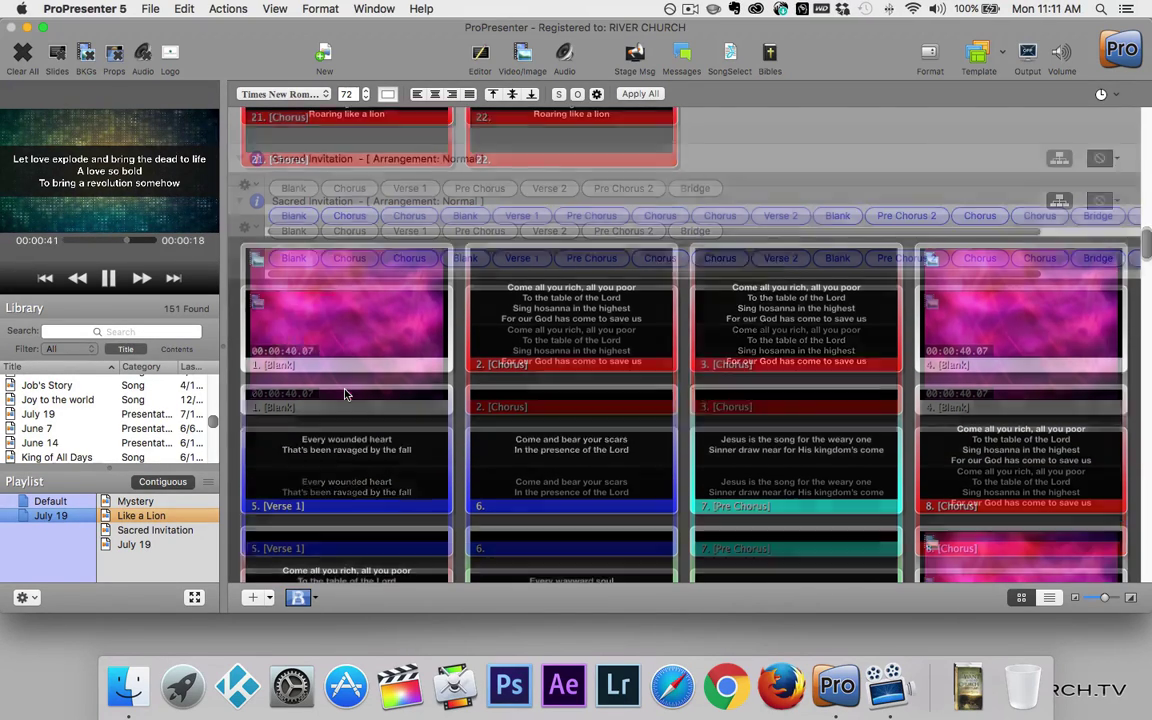
scroll(345, 395, "down", 10)
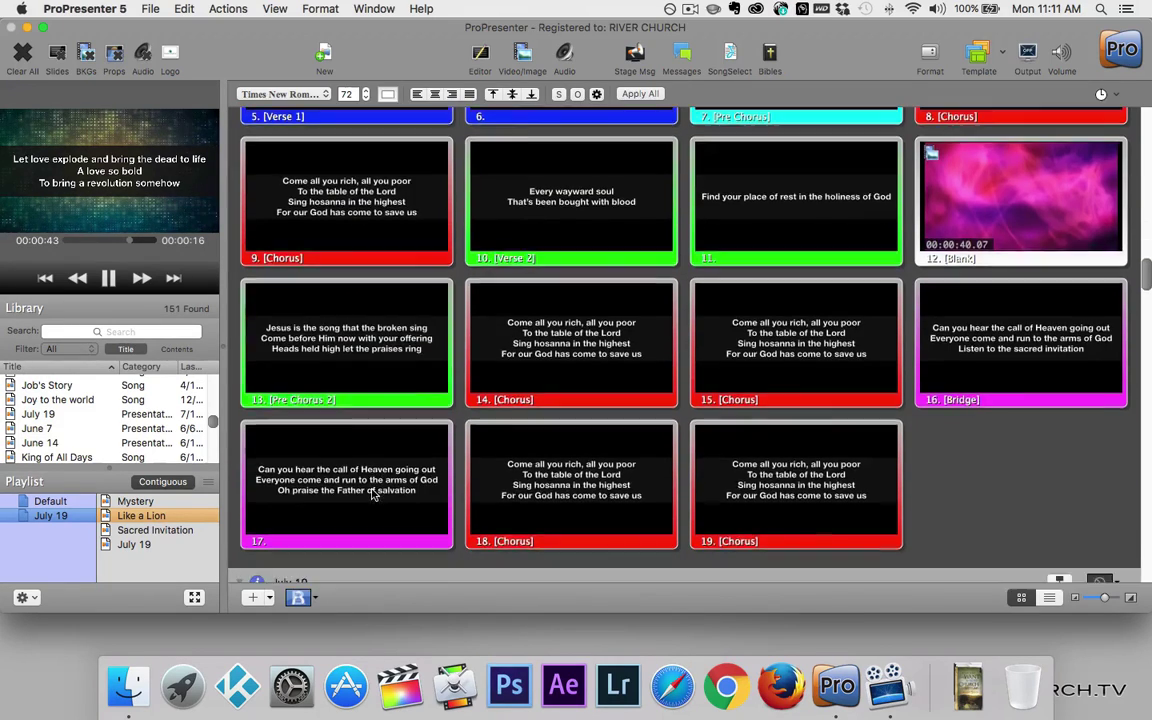
scroll(372, 494, "down", 5)
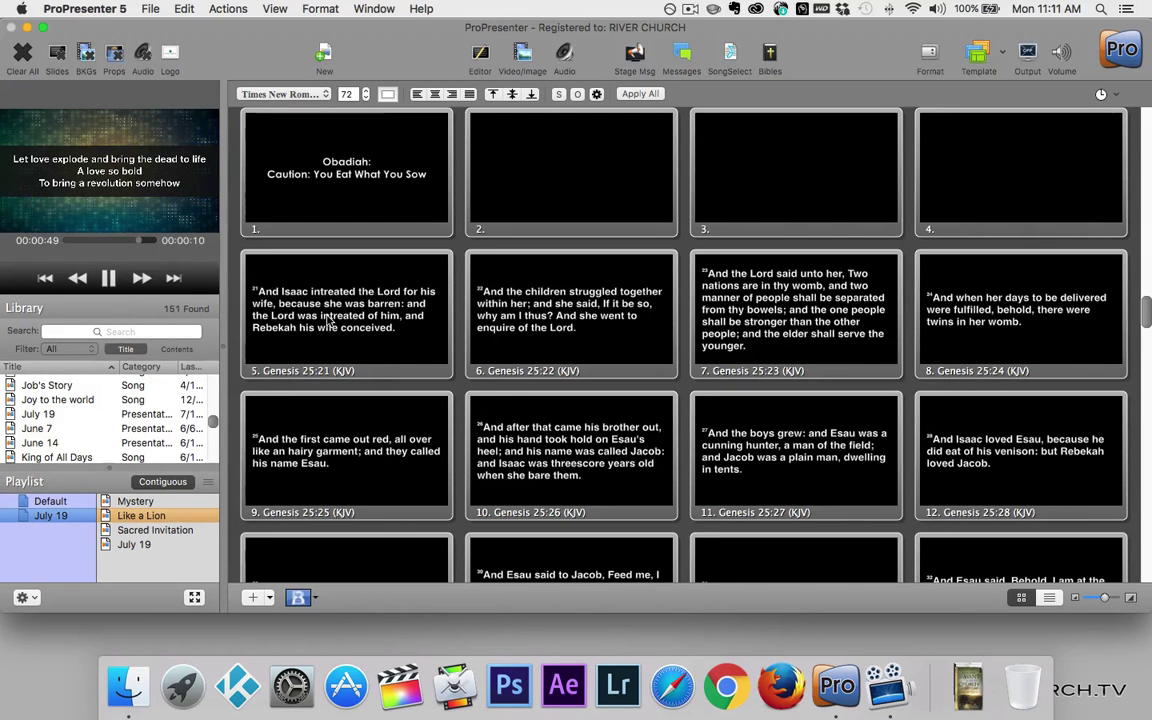
Present the Genesis 25:21 and 25:22 sermon slides live with the background cleared, and clear everything from the output
left_click(330, 318)
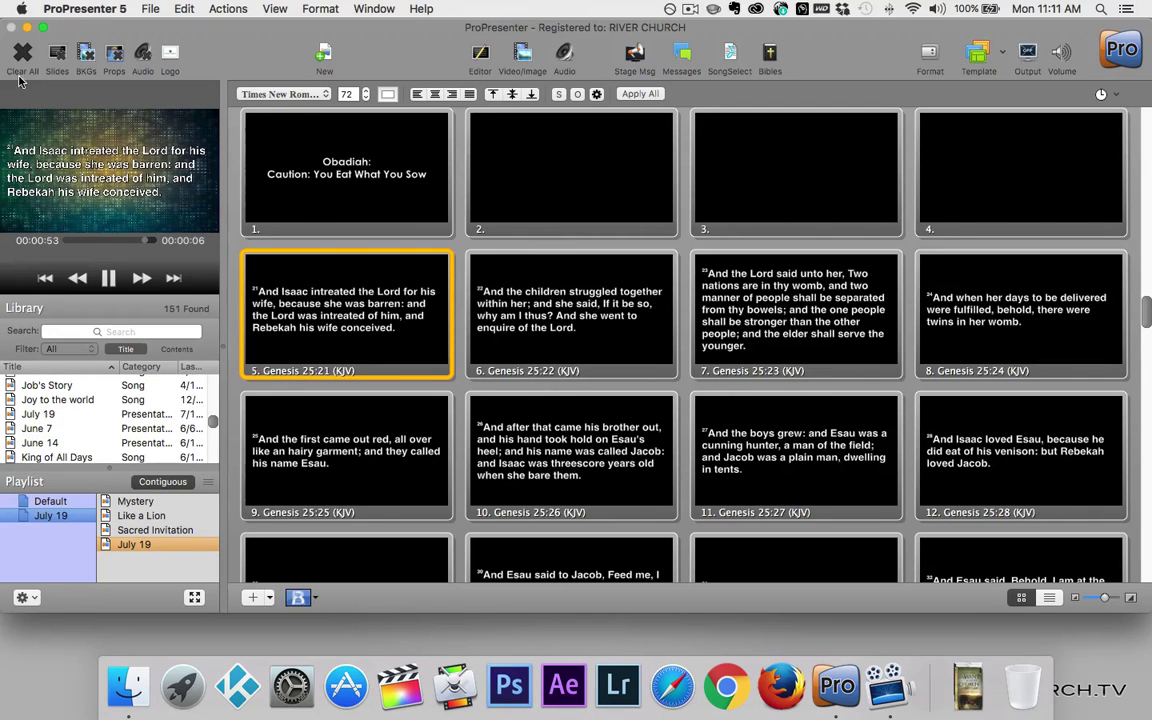
left_click(84, 54)
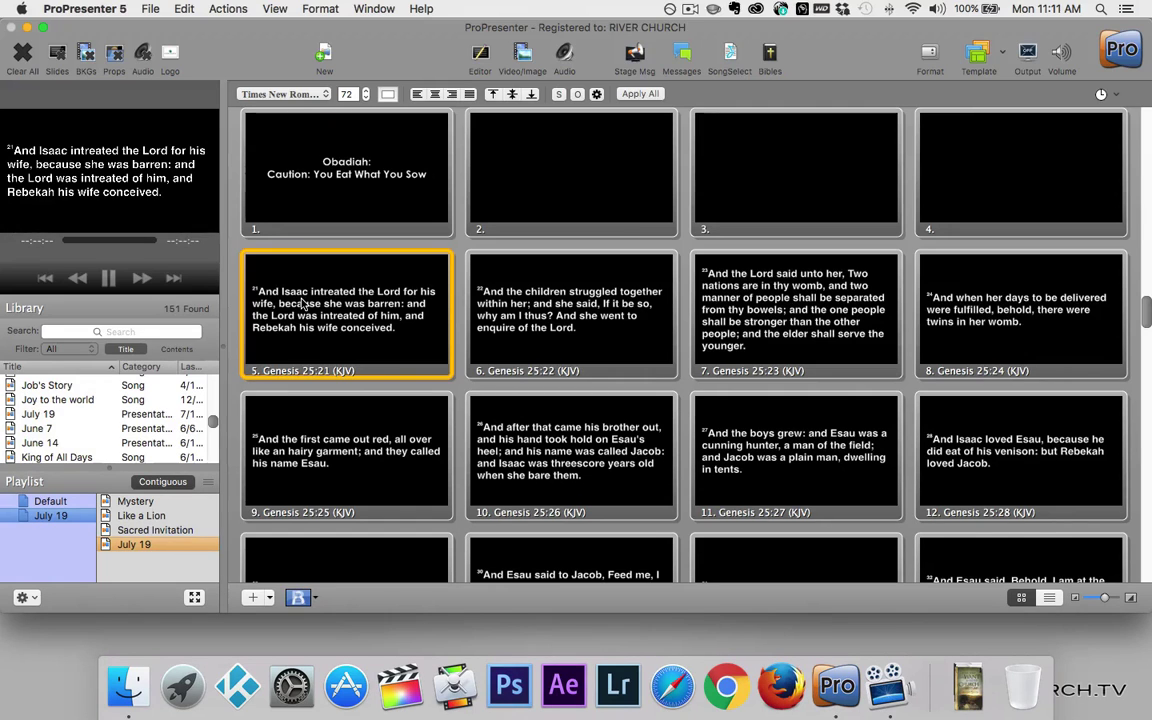
key("Right")
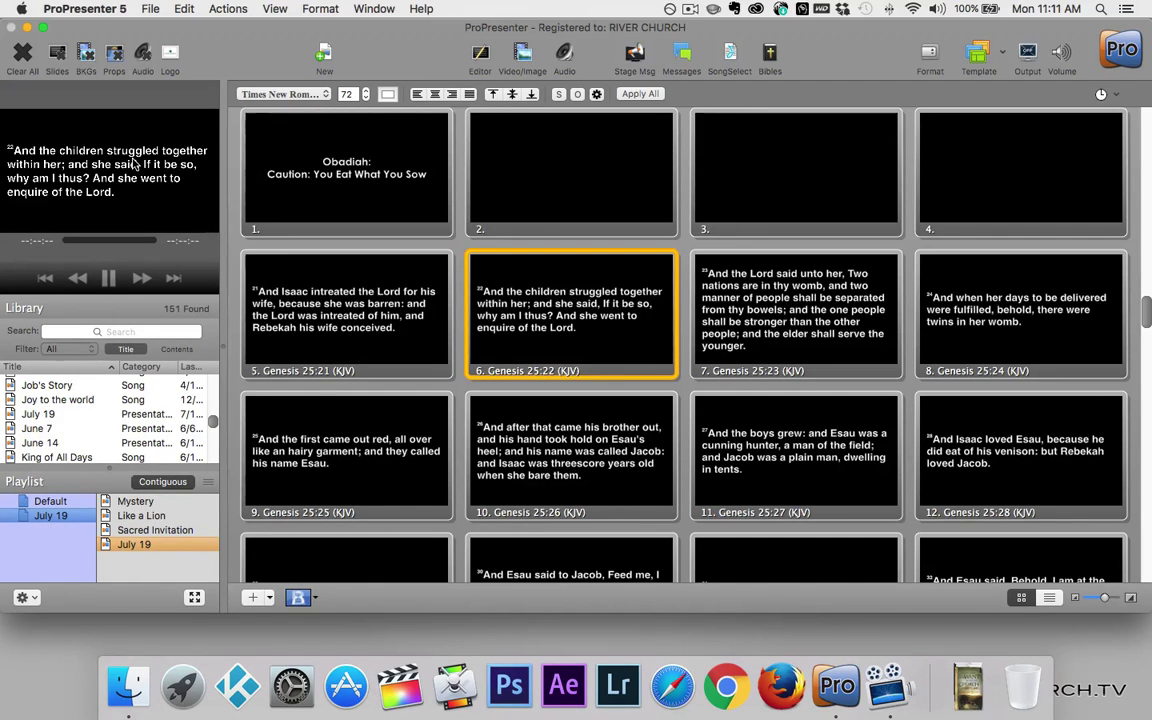
left_click(27, 55)
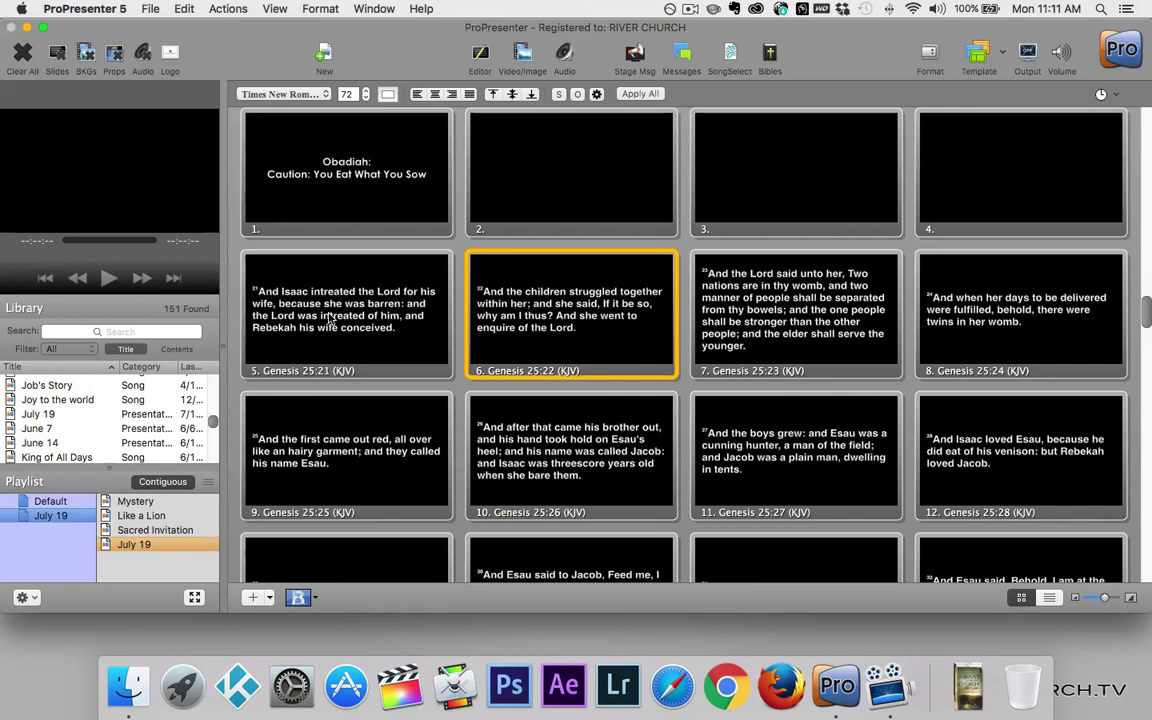
Send Blank slide 12 and Bridge slide 16 of "Sacred Invitation" live, and clear all output layers at once
scroll(330, 318, "up", 10)
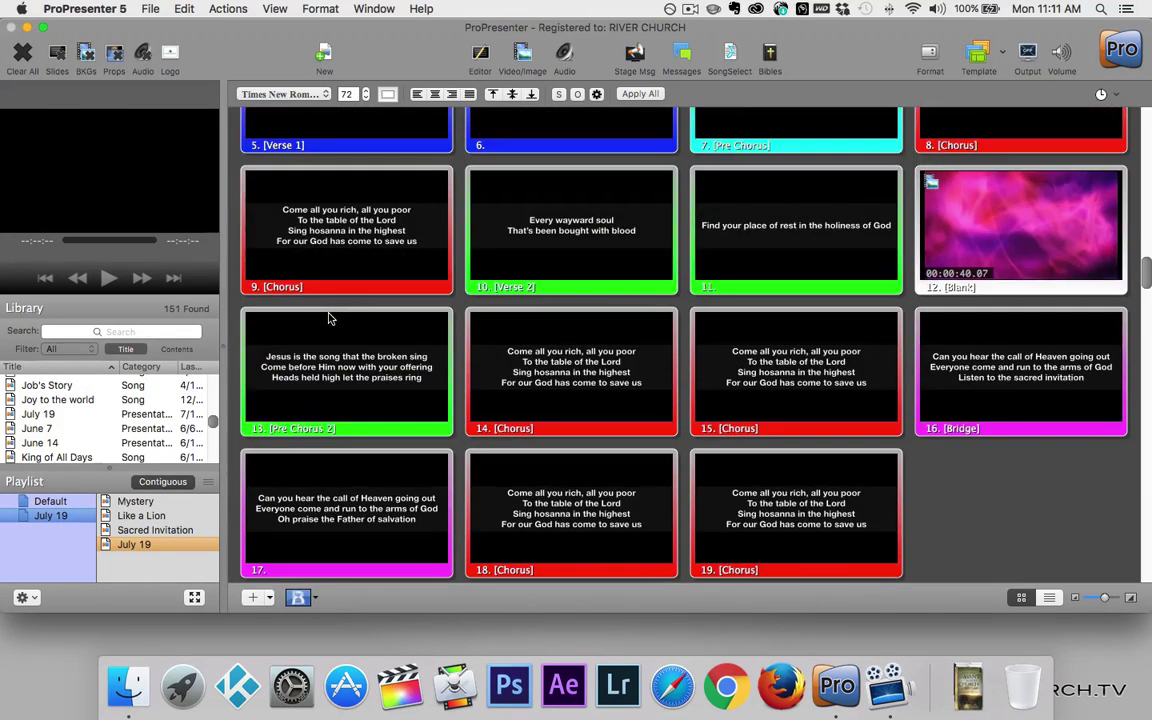
left_click(1000, 240)
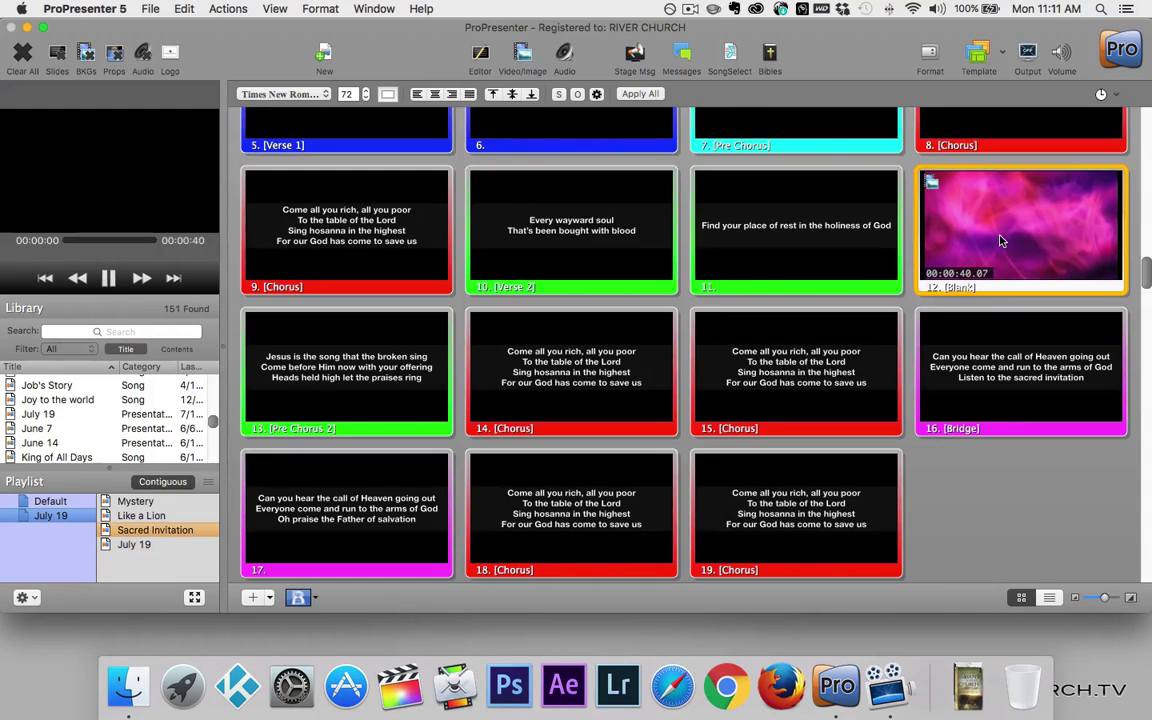
left_click(968, 355)
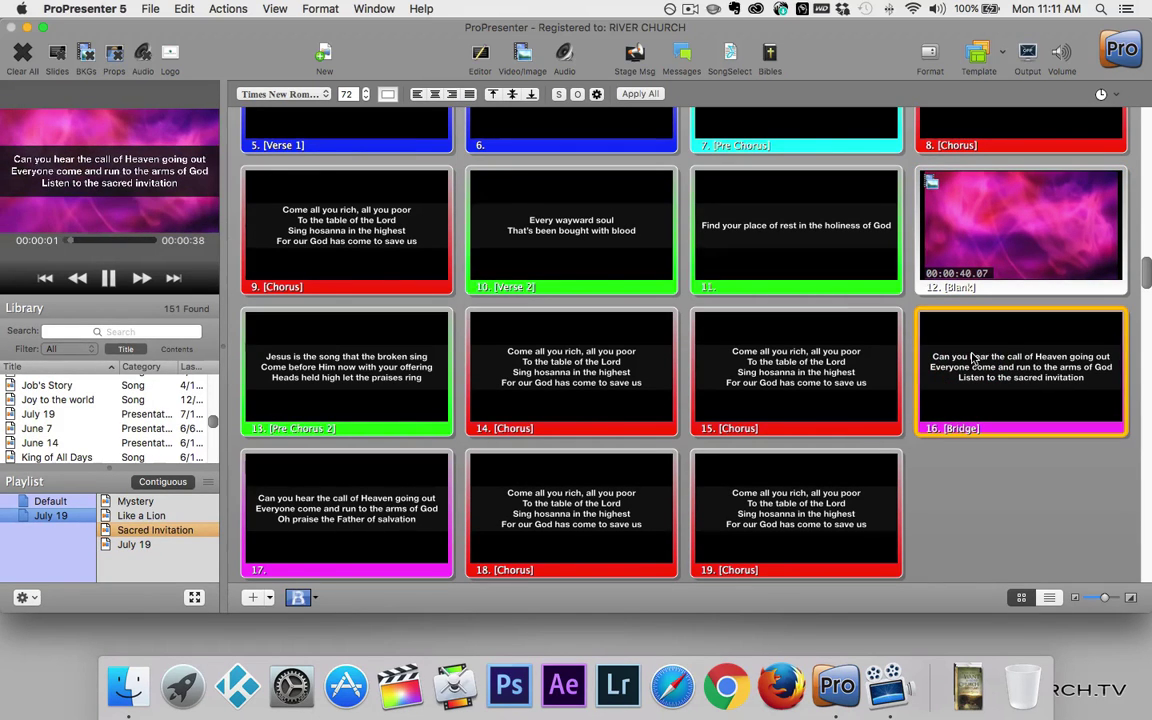
left_click(23, 53)
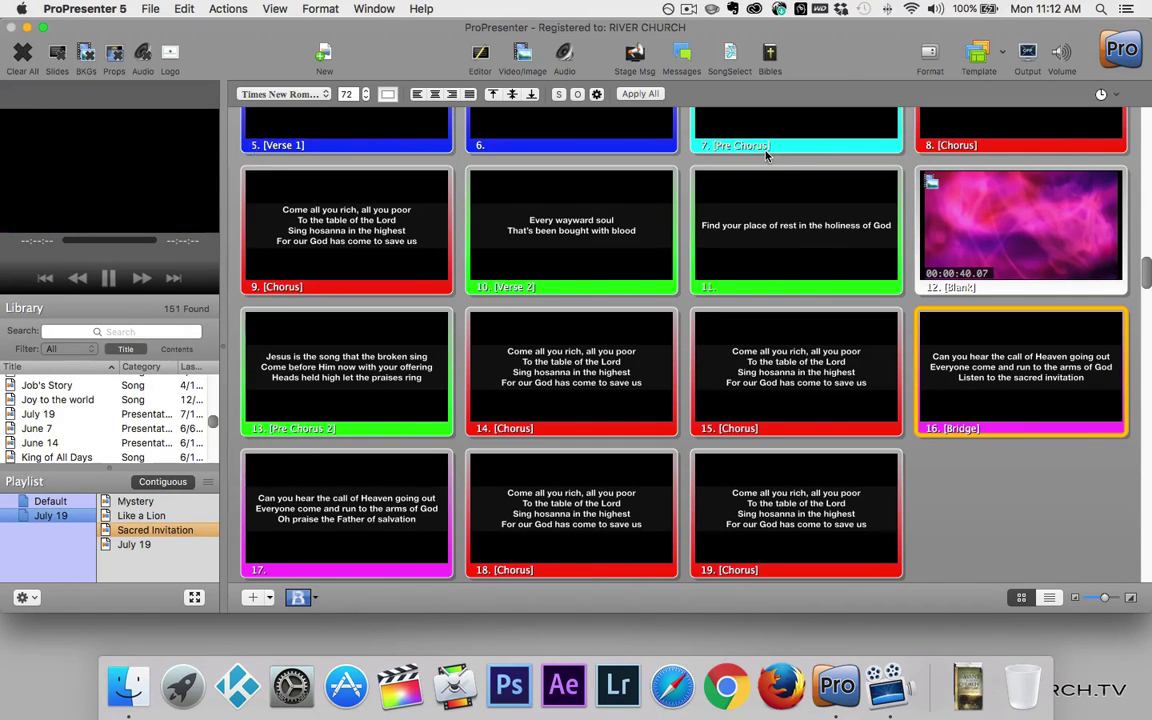
Send the same Blank and Bridge slides live again, and clear only the slide text while keeping the background running
left_click(950, 215)
left_click(983, 362)
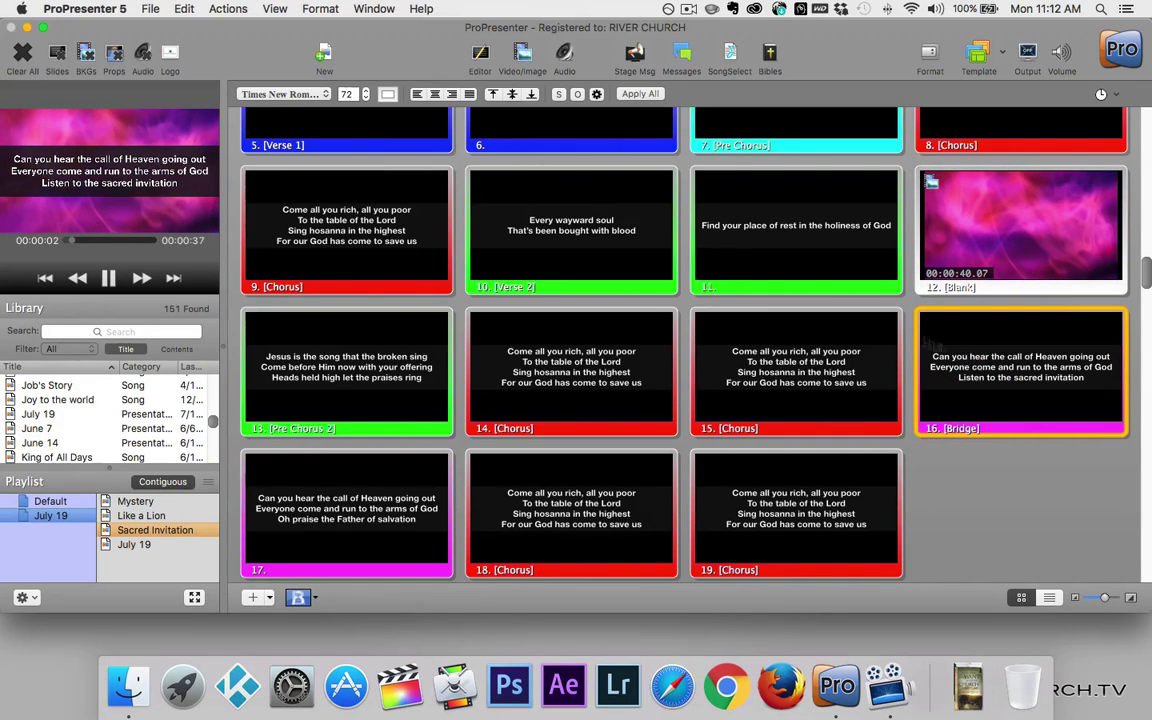
left_click(58, 58)
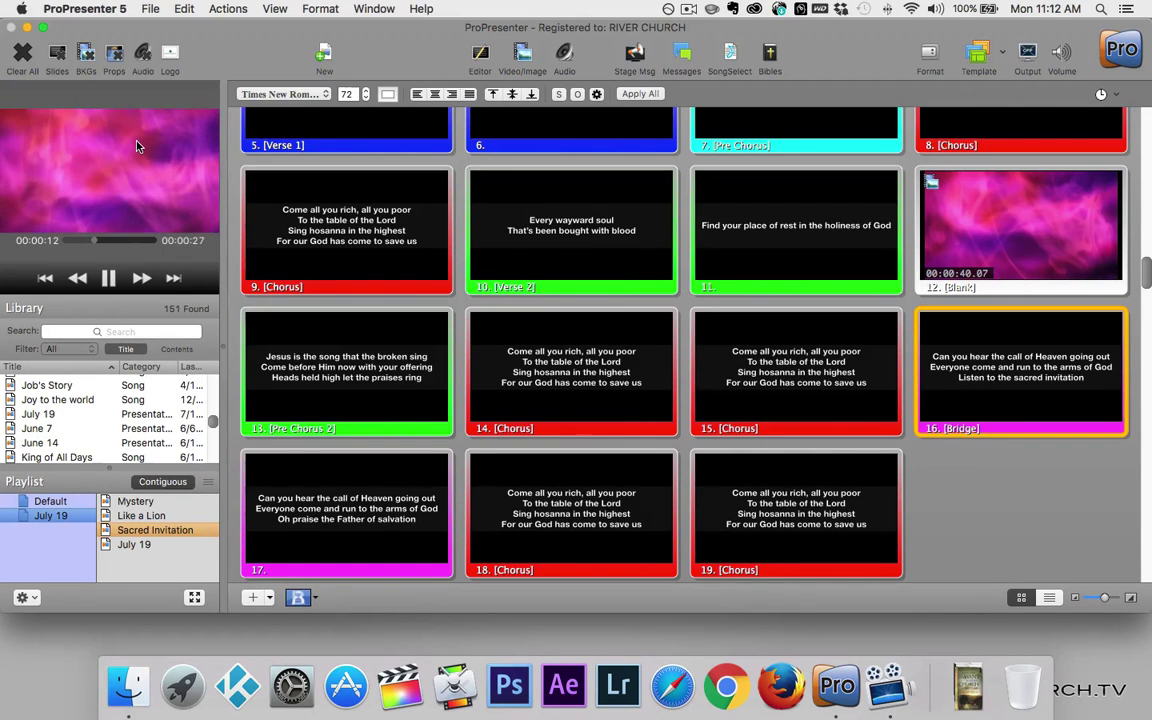
Bring the Bridge lyrics back over the moving background, and clear the background first and the remaining output after it
left_click(972, 362)
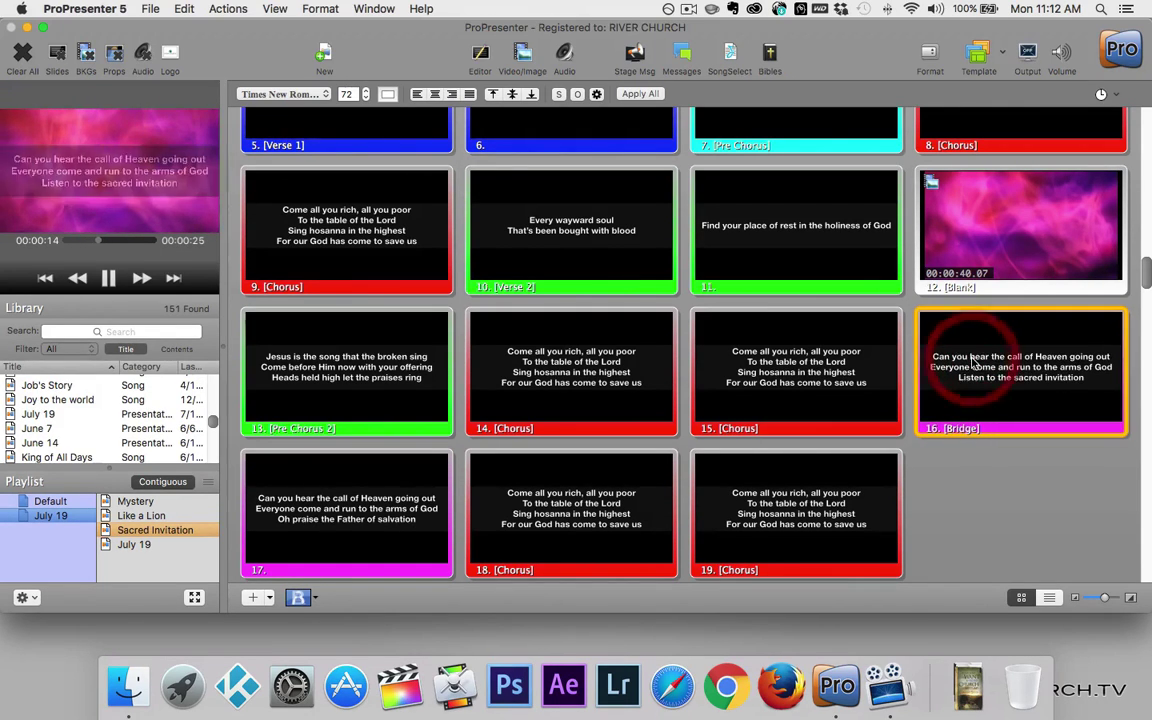
left_click(86, 54)
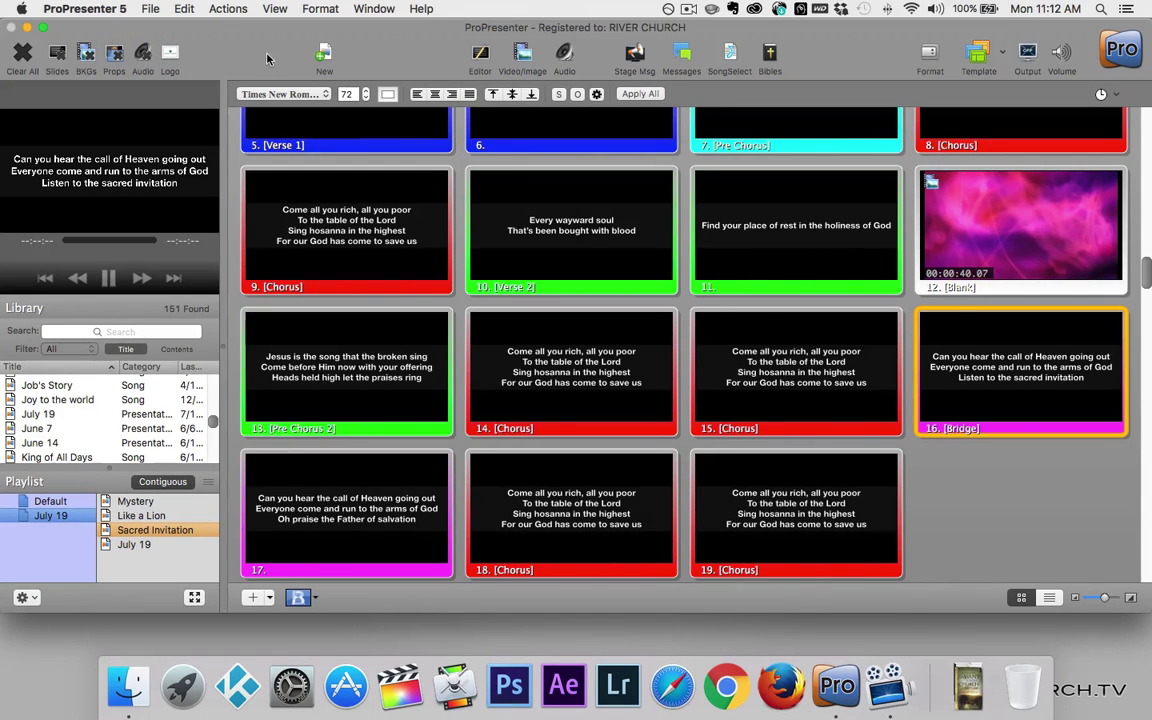
left_click(21, 55)
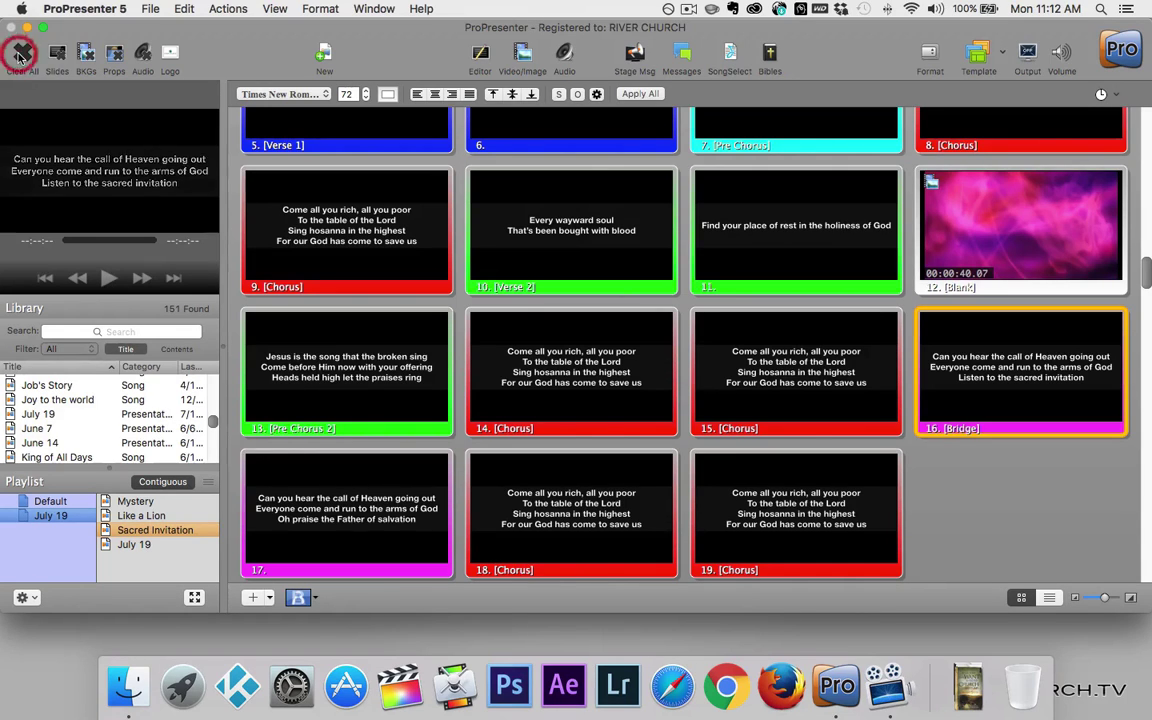